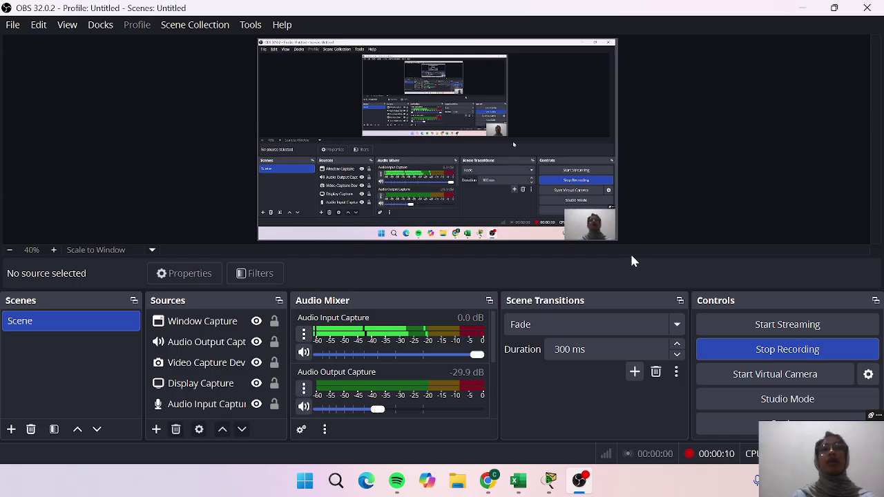
Check the course page for activity 10.3.4, Connect a Router to a LAN, in Chrome and return to Packet Tracer
click(803, 7)
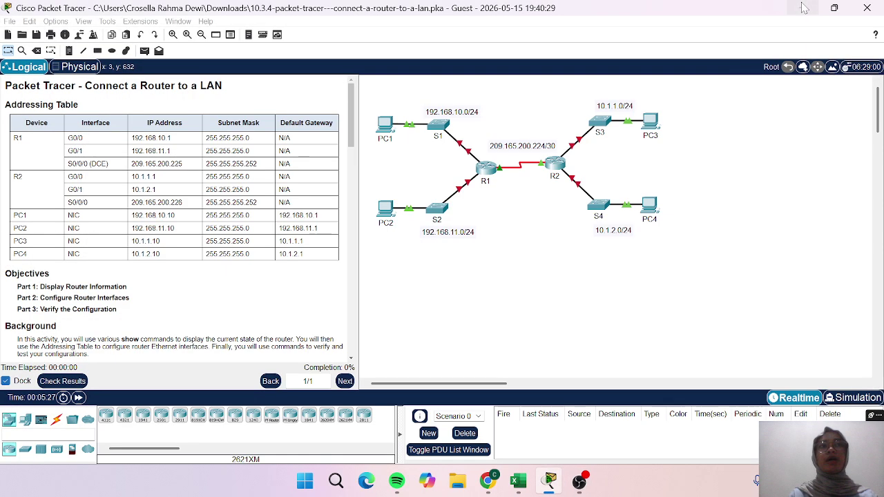
click(488, 480)
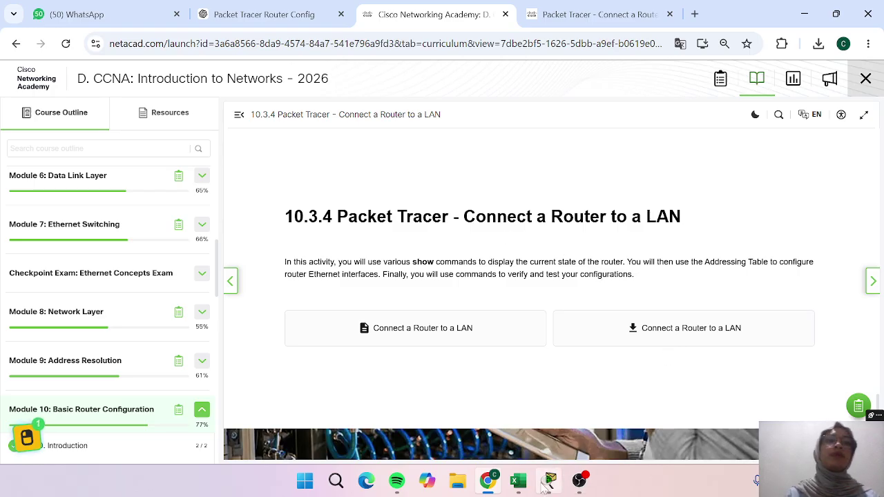
mouse_move(550, 482)
click(804, 14)
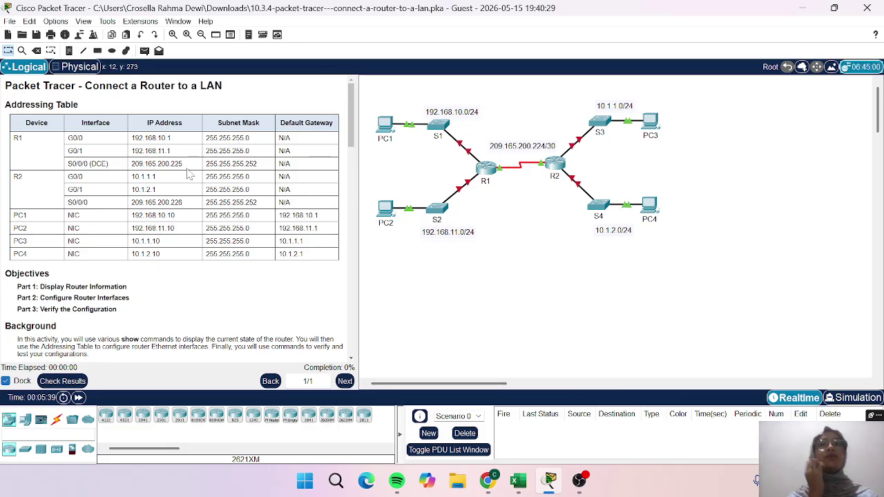
Read the activity instructions from the addressing table through Part 1, Step 1 on displaying R1's interface information
scroll(116, 248, down, 1)
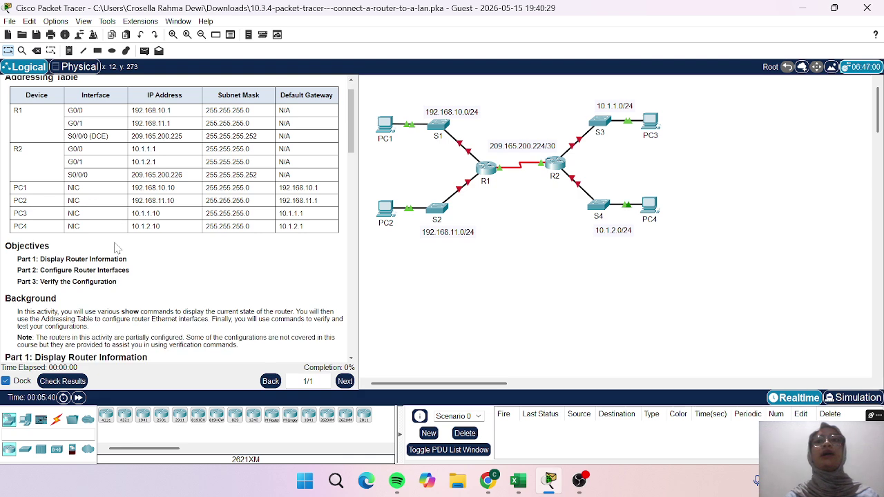
scroll(116, 249, down, 1)
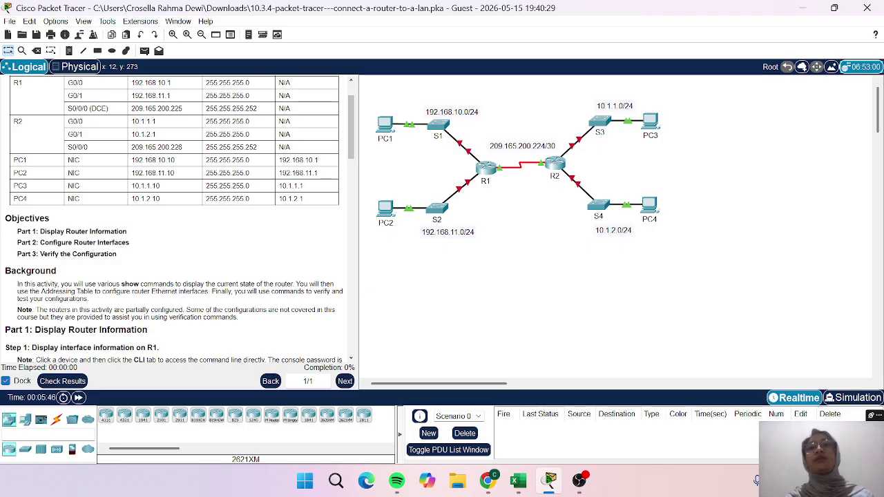
scroll(68, 263, down, 3)
scroll(69, 264, down, 1)
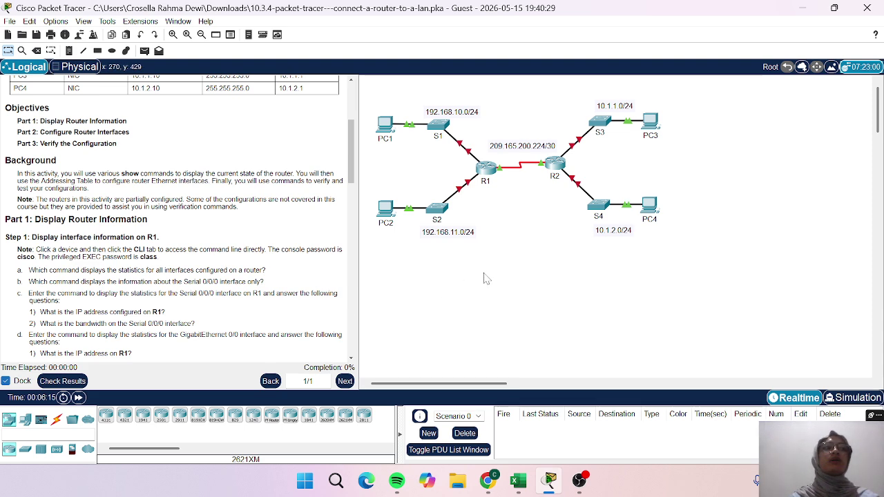
Open router R1's command line and log in to its console with the console password
click(489, 168)
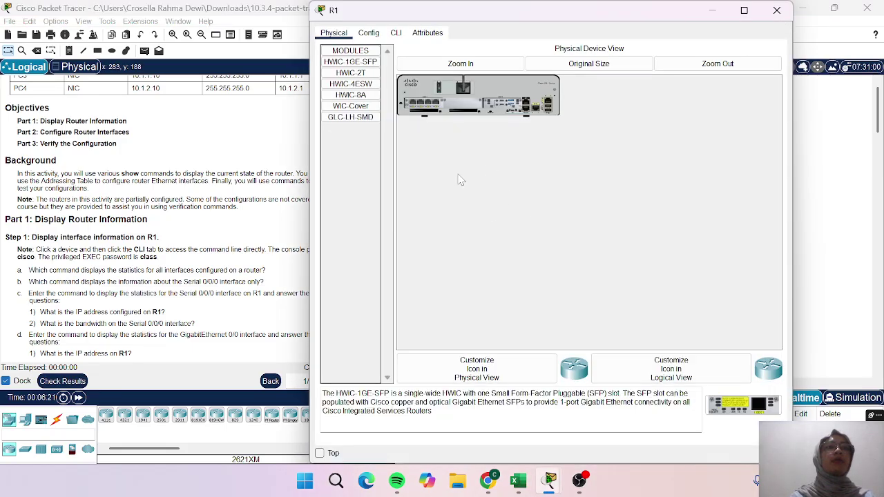
click(399, 36)
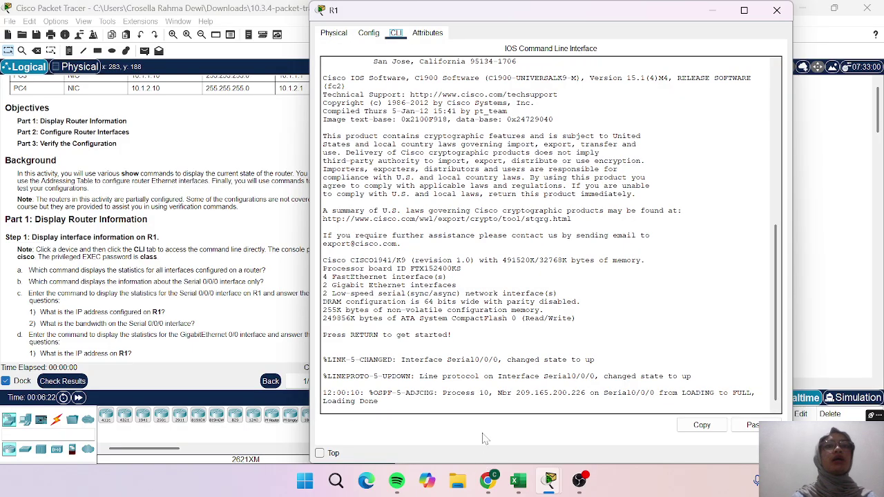
key(Return)
key(Return)
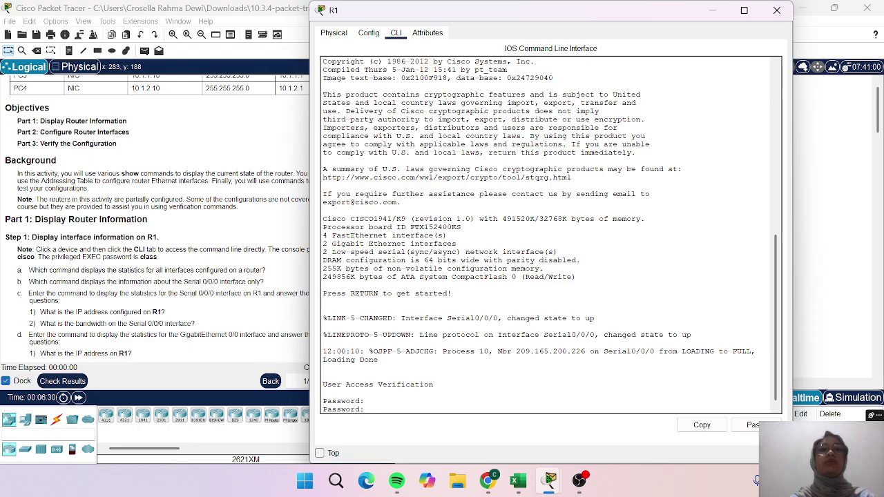
key(Return)
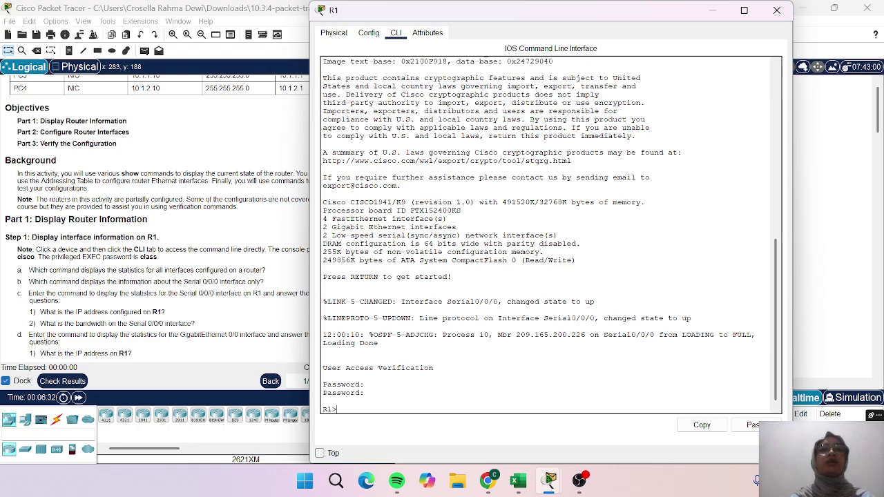
Enter privileged EXEC mode on R1 with the en command and the privileged EXEC password
text(en)
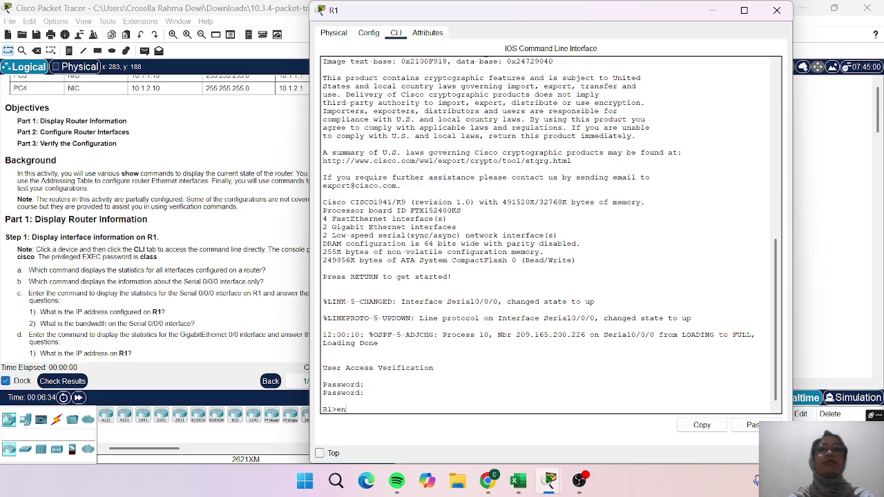
key(Return)
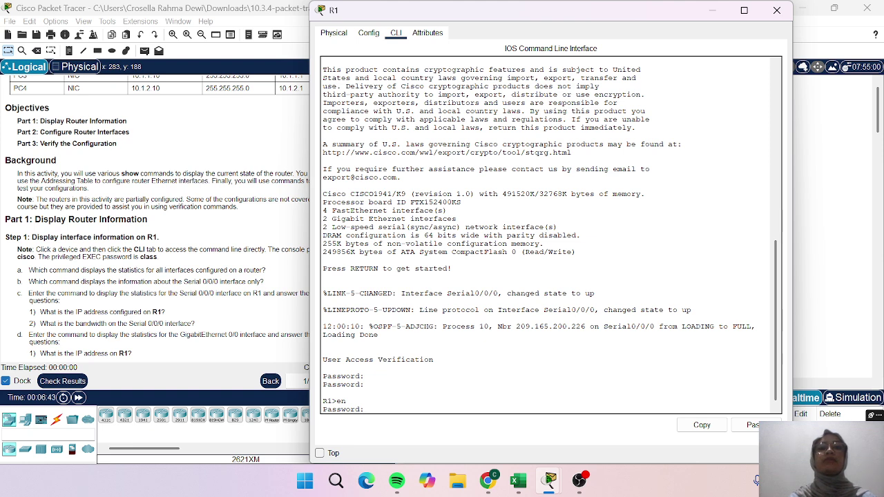
key(Return)
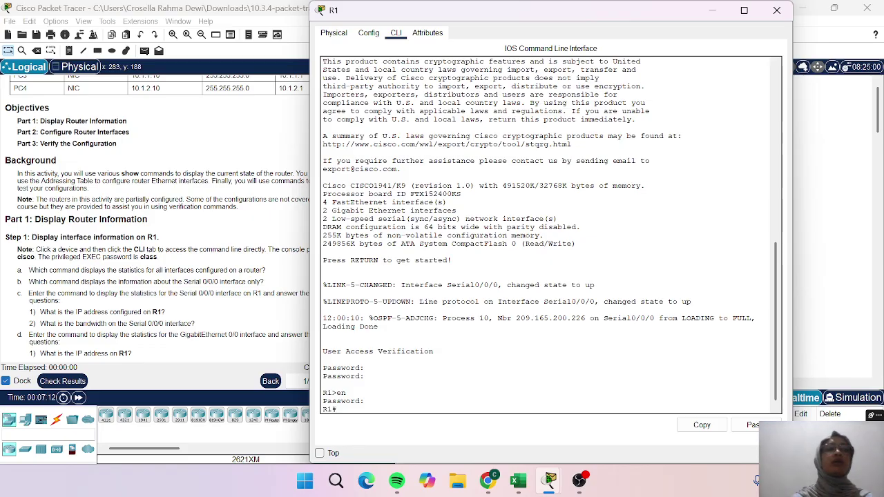
Run show interfaces on R1 and page through the complete output until the prompt returns
text(ho)
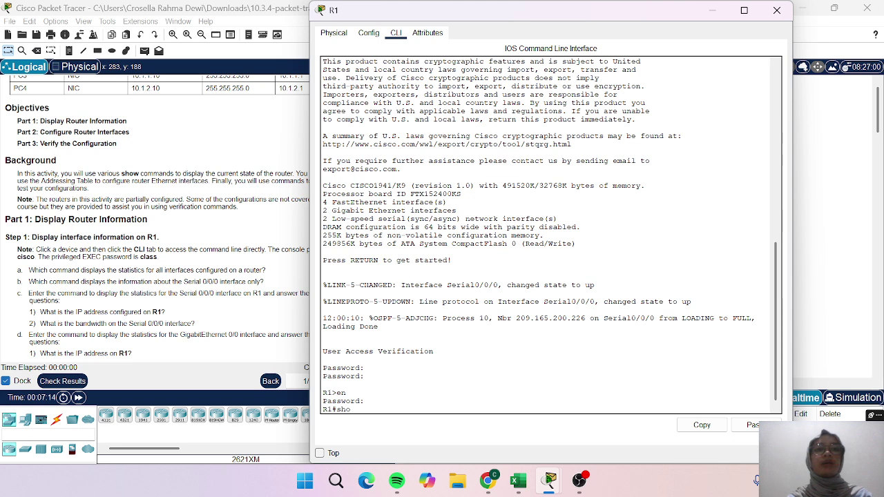
text(w interfaces)
key(Return)
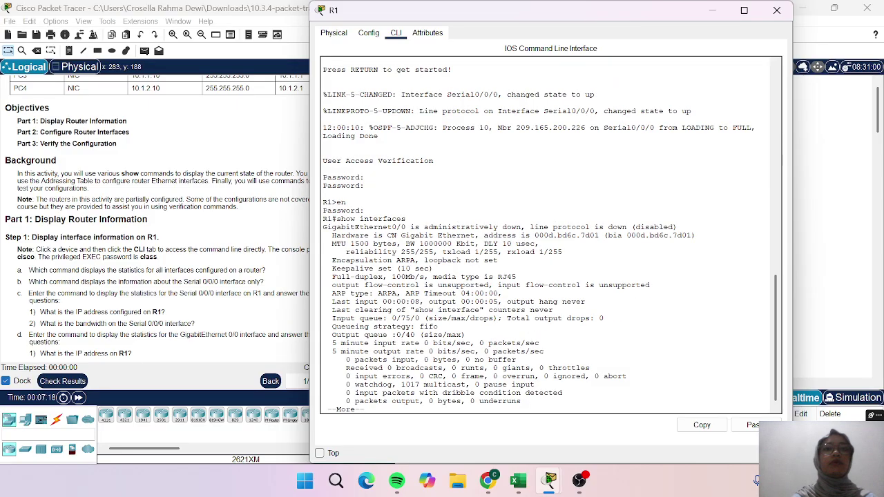
key(Return)
key(Return)
key(Return)
key(Return)
key(Return)
key(Return)
key(Return)
key(Return)
key(Return)
key(Return)
key(Return)
key(Return)
key(Return)
key(Return)
key(Return)
key(Return)
key(Return)
key(Return)
key(Return)
key(Return)
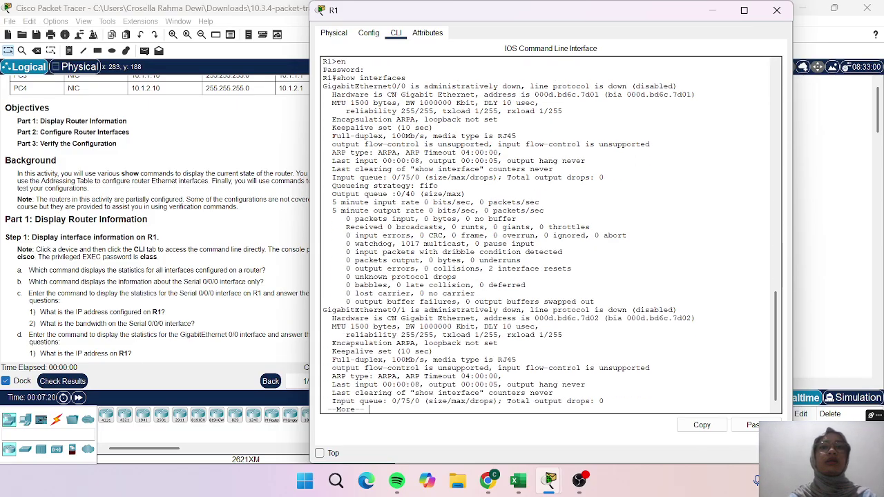
key(Return)
key(Return)
key(Return)
key(Return)
key(Return)
key(Return)
key(Return)
key(Return)
key(Return)
key(Return)
key(Return)
key(Return)
key(Return)
key(Return)
key(Return)
key(Return)
key(Return)
key(Return)
key(Return)
key(Return)
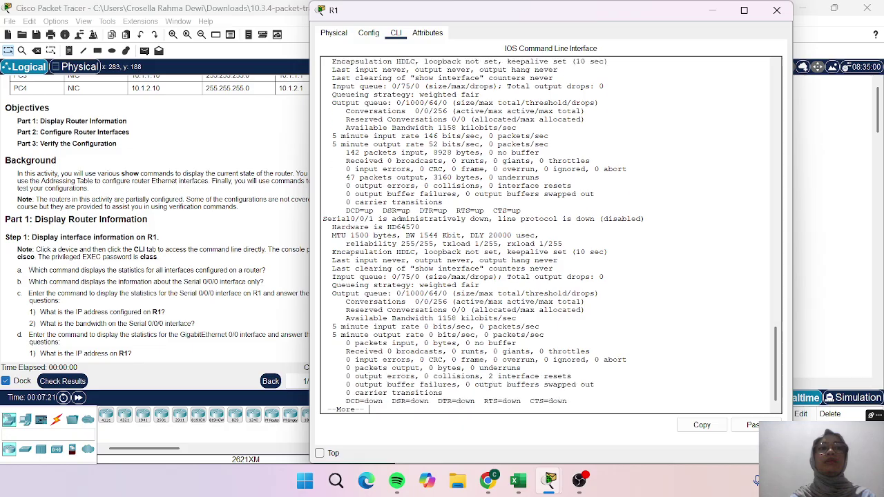
key(Return)
key(Return)
key(Return)
key(Return)
key(Return)
key(Return)
key(Return)
key(Return)
key(Return)
key(Return)
key(Return)
key(Return)
key(Return)
key(Return)
key(Return)
key(Return)
key(Return)
key(Return)
key(Return)
key(Return)
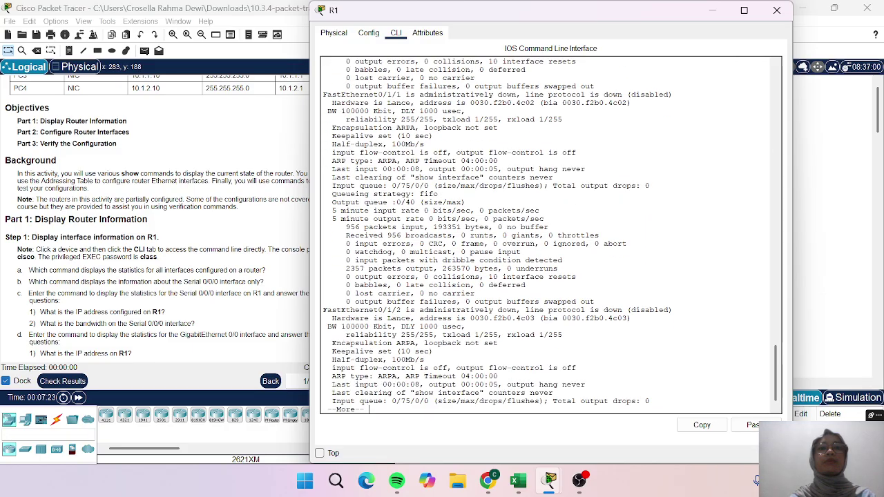
key(Return)
key(Return)
key(Return)
key(Return)
key(Return)
key(Return)
key(Return)
key(Return)
key(Return)
key(Return)
key(Return)
key(Return)
key(Return)
key(Return)
key(Return)
key(Return)
key(Return)
key(Return)
key(Return)
key(Return)
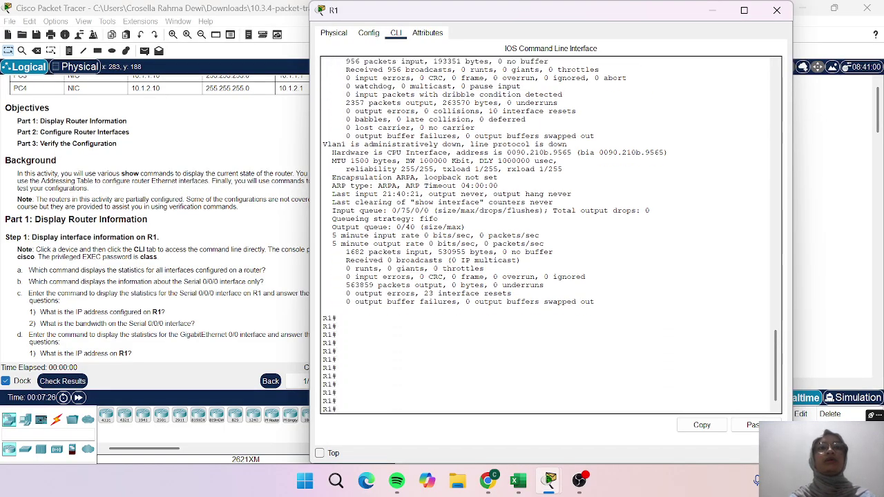
Review the show interfaces output on R1, including the entries for its serial, FastEthernet and Vlan1 interfaces
scroll(550, 235, up, 20)
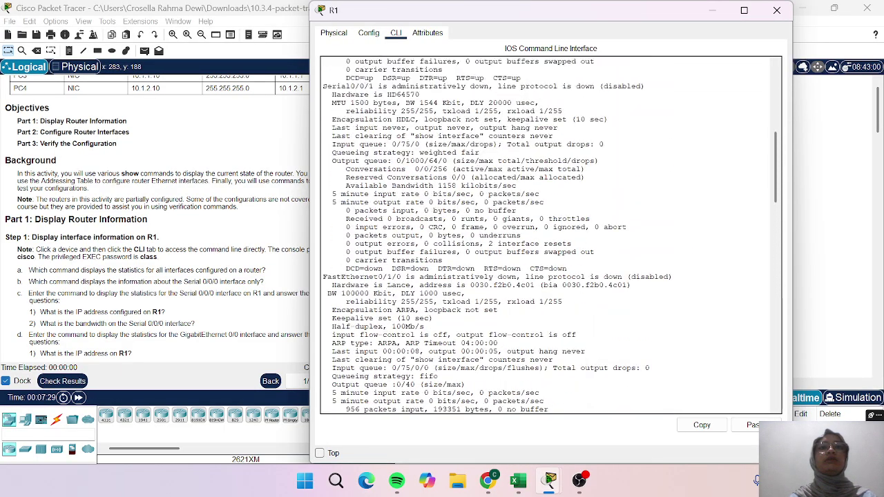
scroll(550, 235, up, 10)
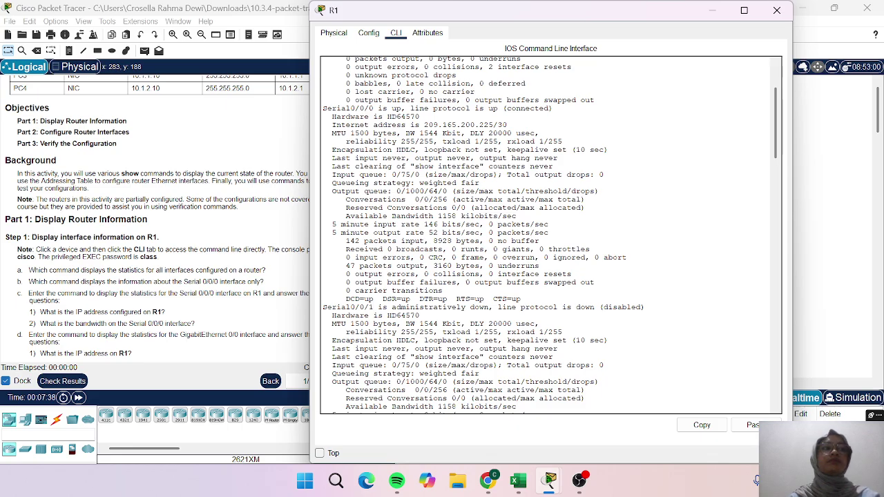
scroll(550, 234, up, 4)
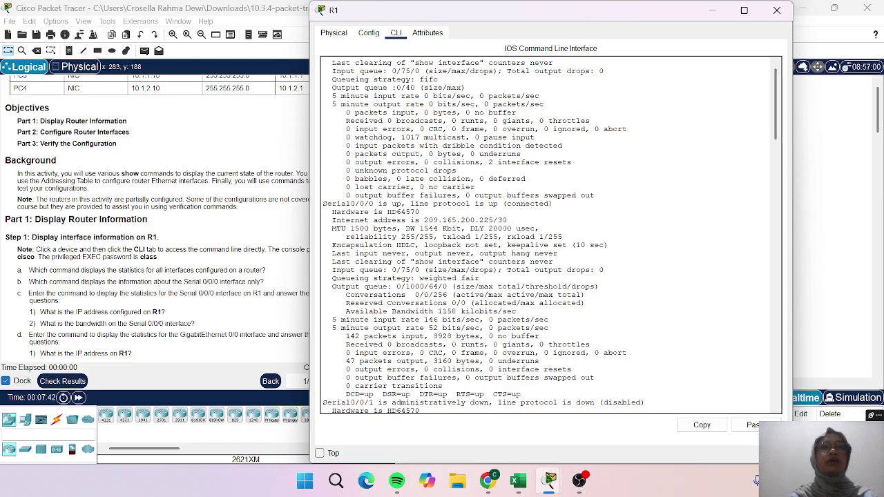
scroll(550, 234, down, 15)
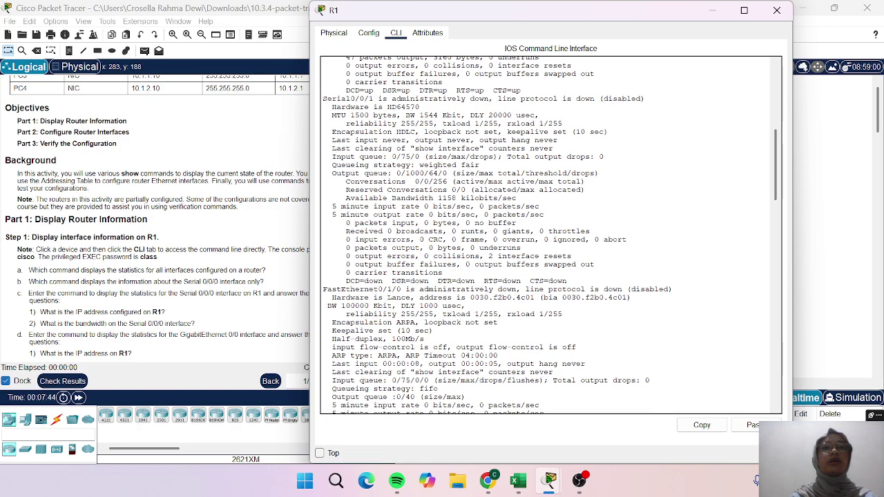
scroll(551, 235, down, 10)
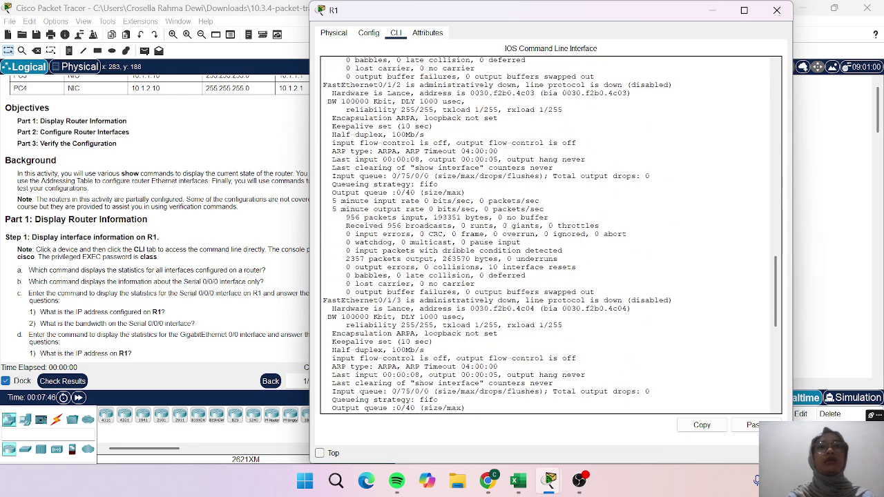
scroll(550, 235, down, 3)
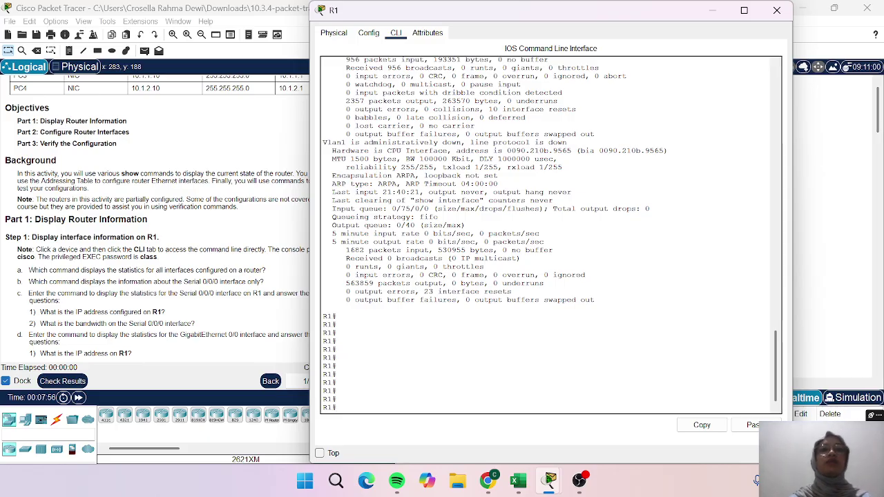
Run show interfaces serial 0/0/0 on R1 and page through to the end of its statistics
key(Up)
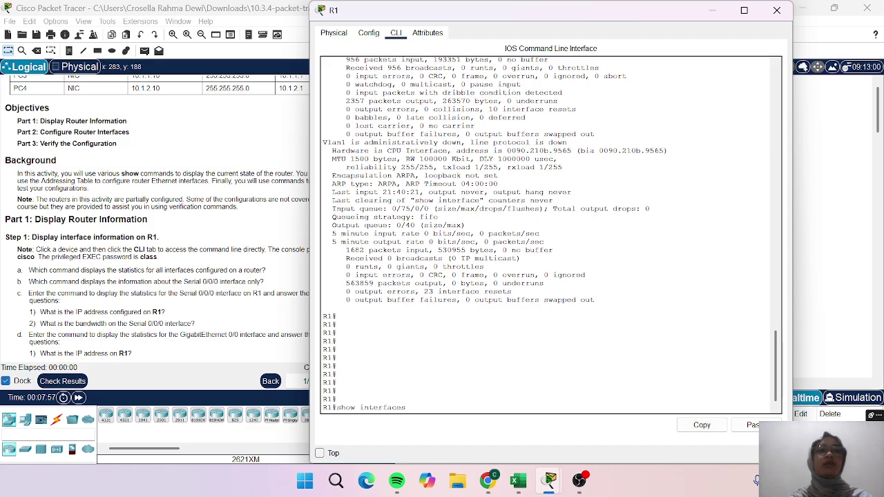
text(serial )
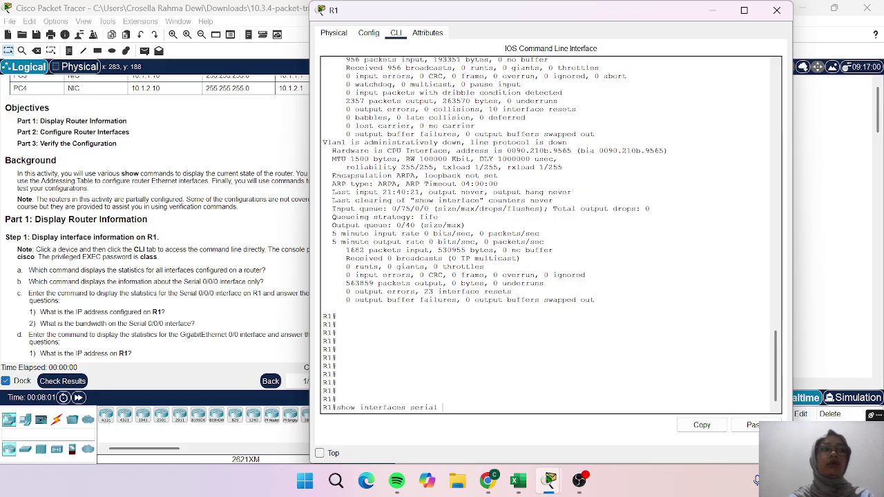
text(0/0/0)
key(Return)
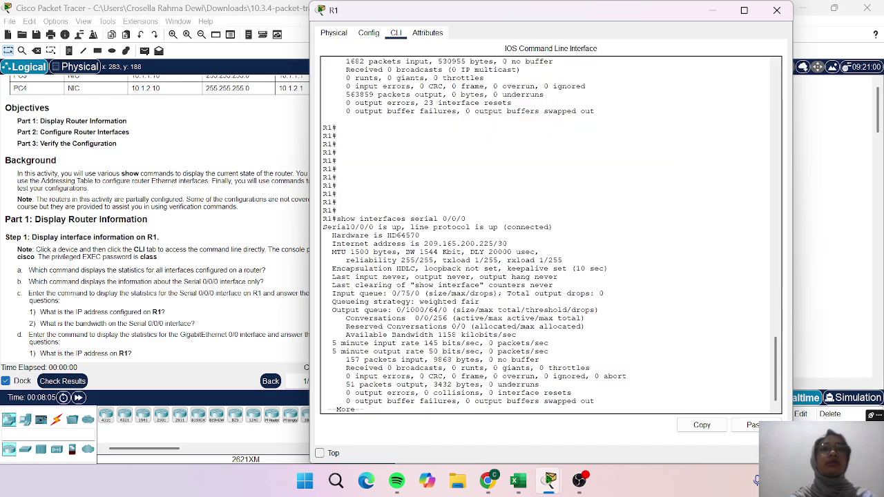
key(Return)
key(Return)
key(Return)
key(Return)
key(Return)
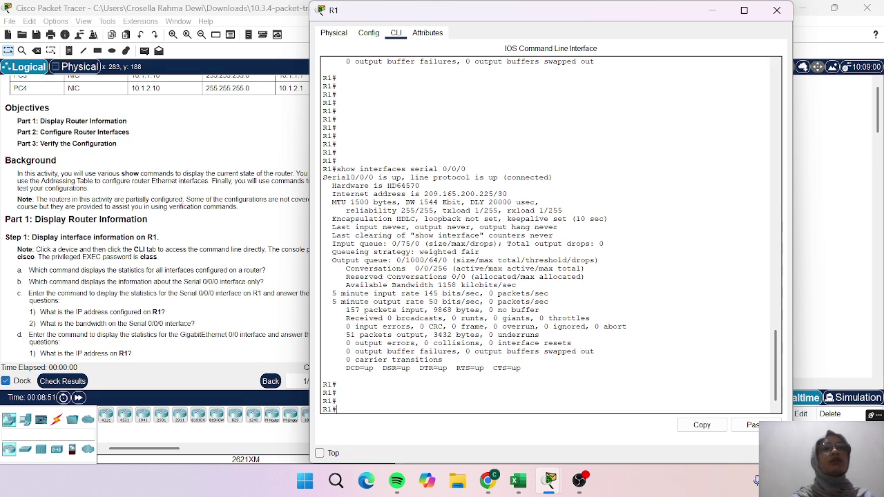
Find the IP address and bandwidth in the Serial0/0/0 output to answer the questions in Step 1c
drag(419, 194, 488, 195)
click(488, 194)
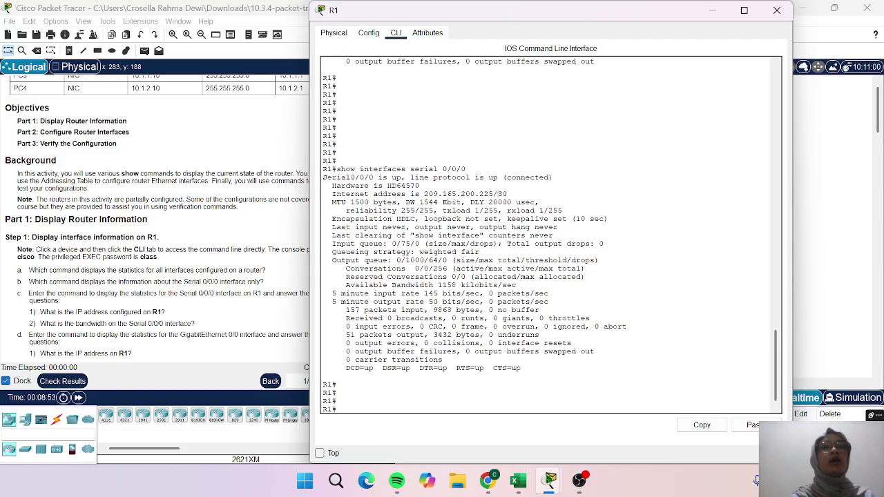
scroll(100, 294, down, 1)
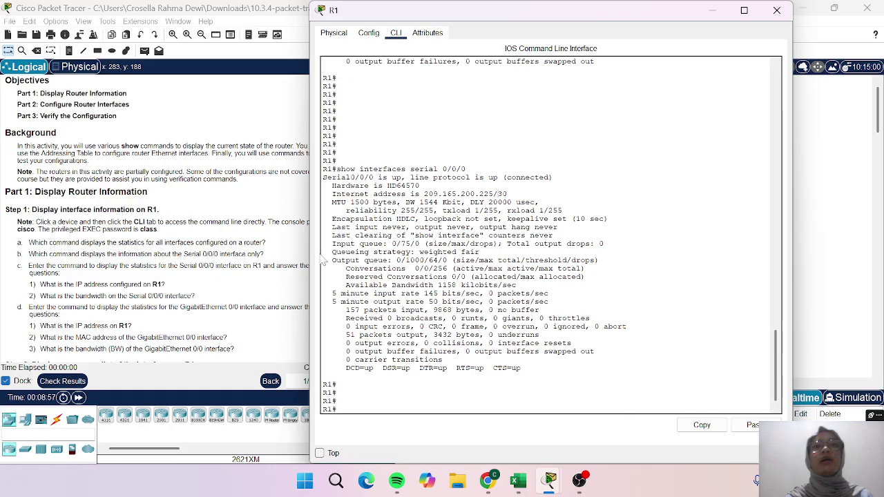
drag(405, 203, 479, 202)
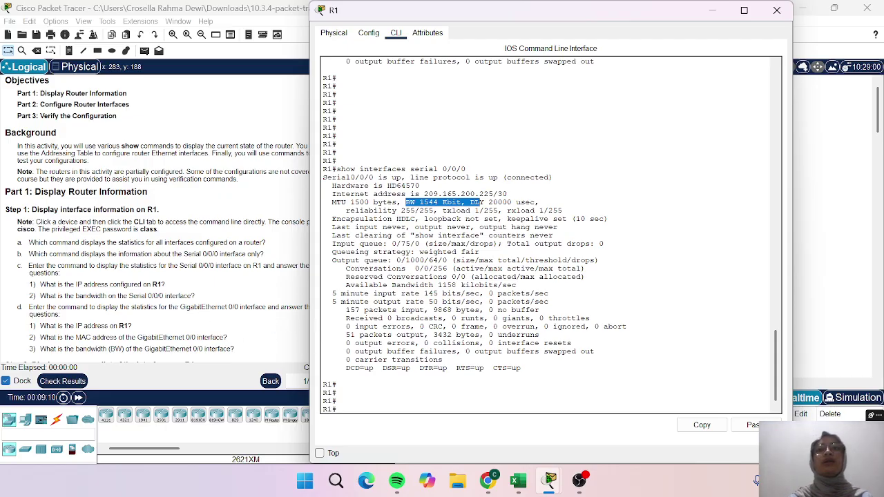
scroll(157, 219, down, 1)
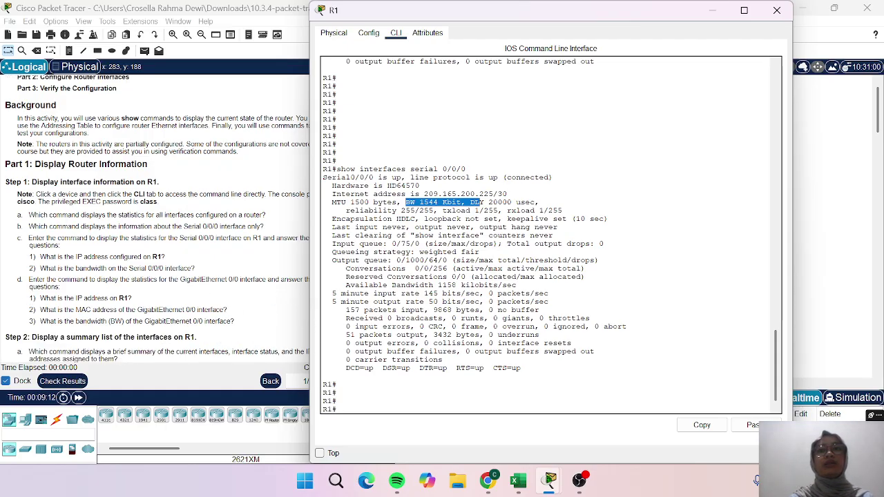
drag(355, 168, 460, 169)
click(462, 168)
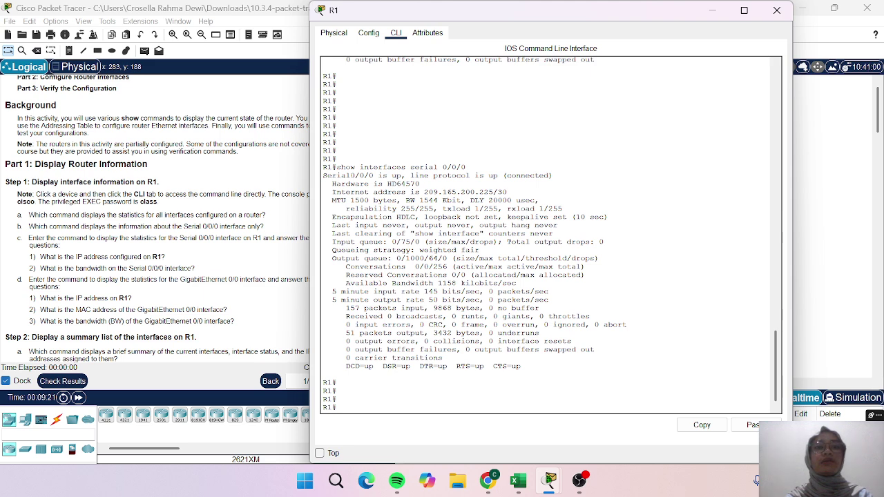
Run show interfaces gigabitethernet 0/0 on R1 and page through to the end of its statistics
key(Up)
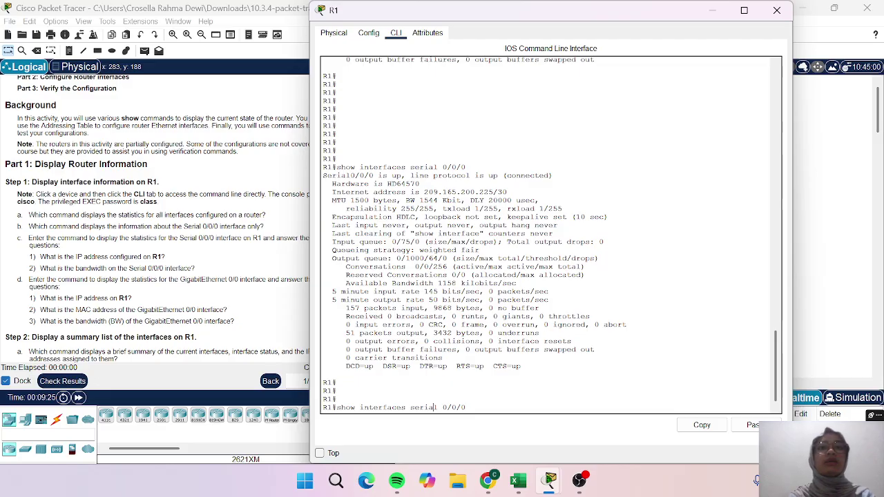
key(Left)
key(Left)
key(Left)
key(Left)
key(Left)
key(Left)
key(BackSpace)
key(BackSpace)
key(BackSpace)
key(BackSpace)
key(BackSpace)
key(BackSpace)
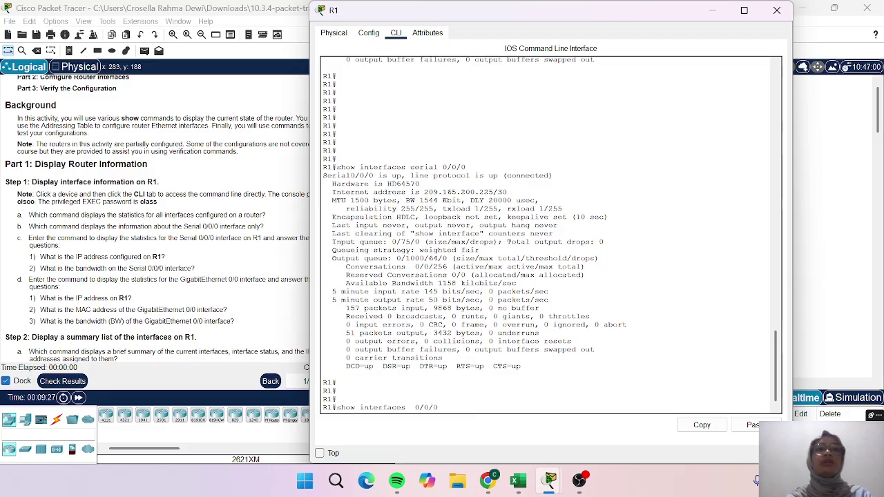
text(gigan)
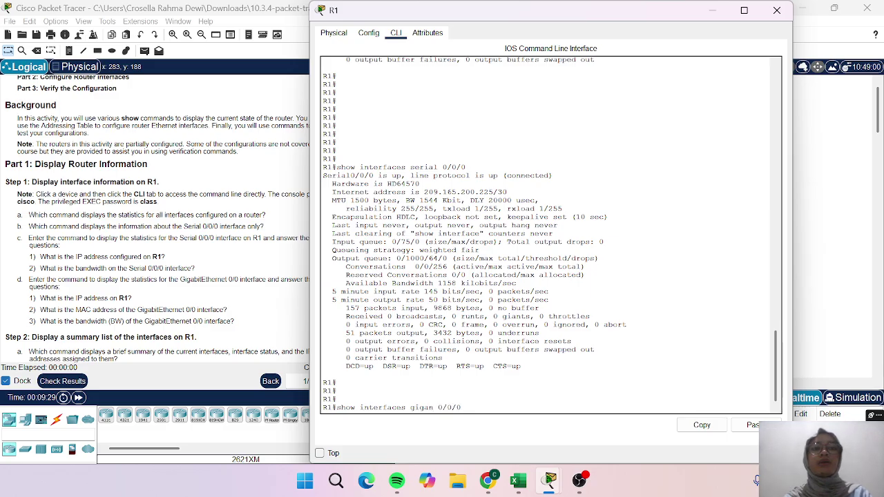
text(bi)
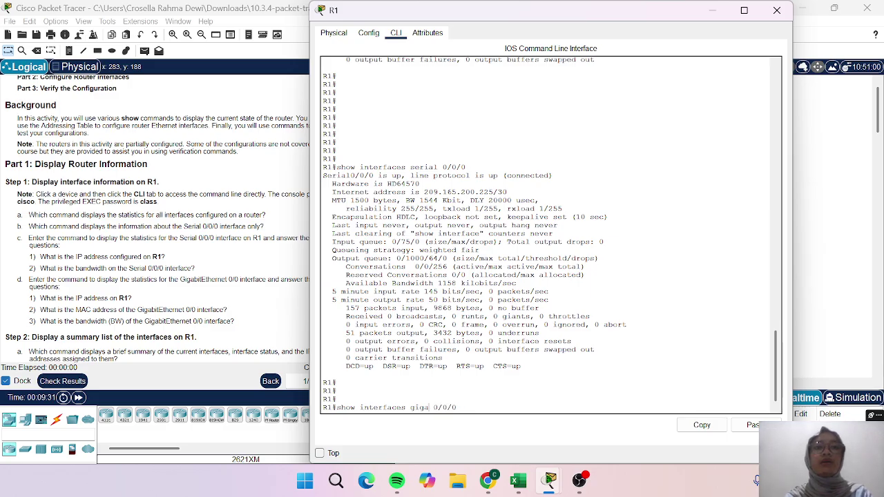
text(tether)
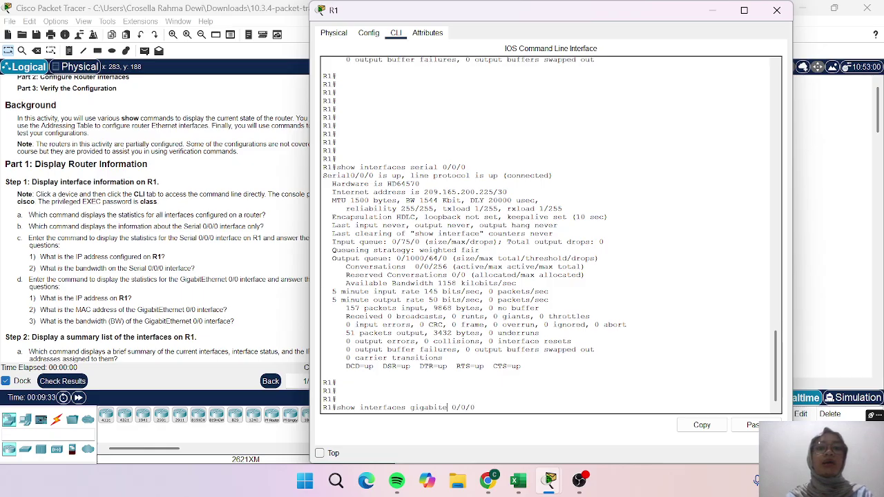
text(net)
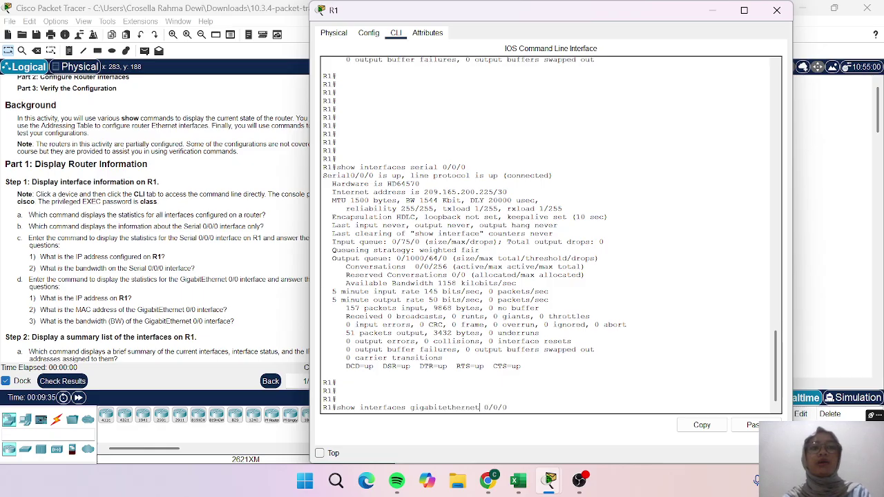
key(Right)
key(Right)
key(Right)
key(Right)
key(Right)
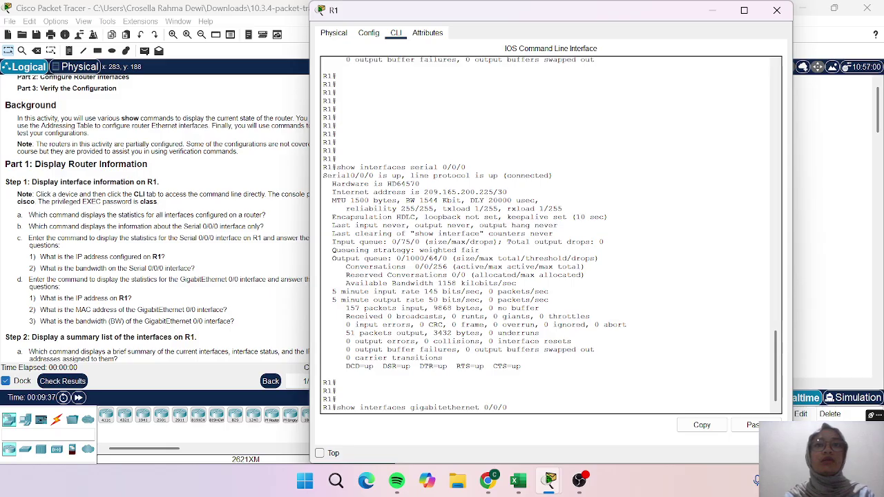
key(BackSpace)
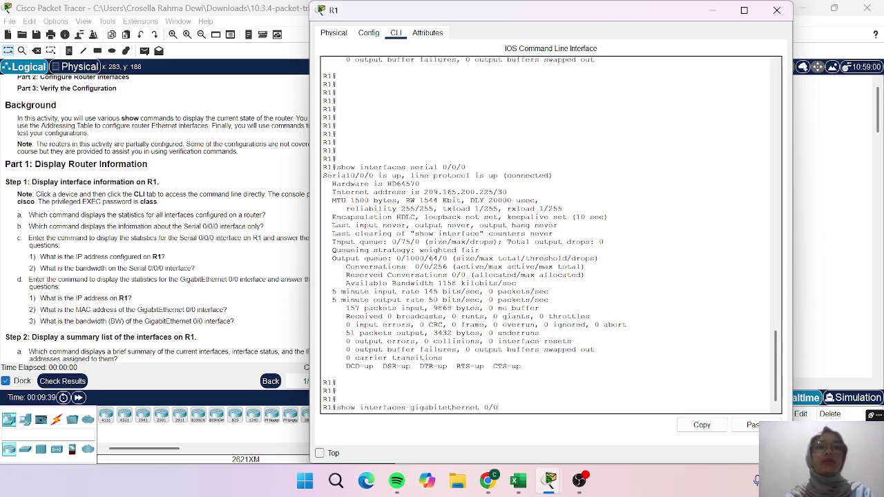
key(Return)
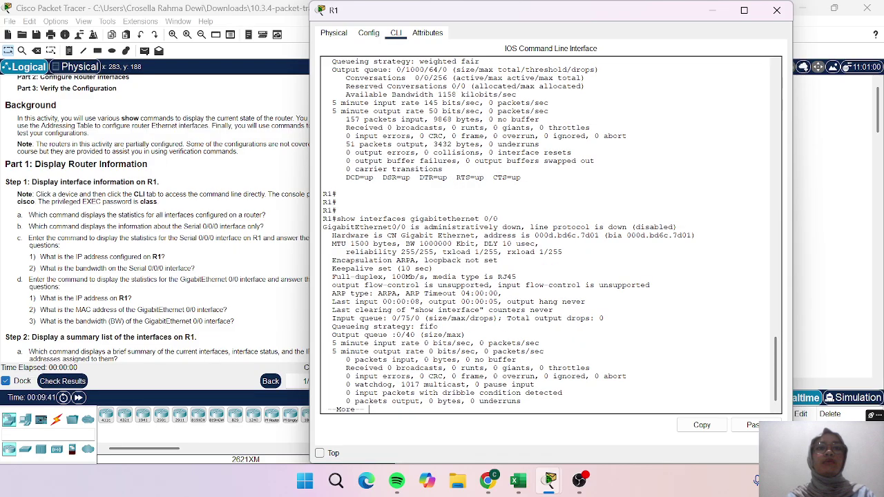
key(space)
key(Return)
key(Return)
key(Return)
key(Return)
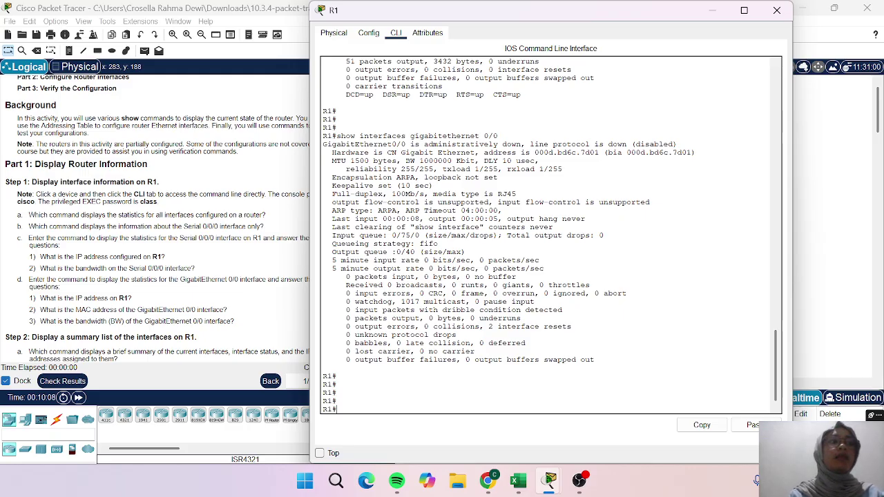
Find the IP address, MAC address and bandwidth entries in the GigabitEthernet0/0 output to answer the questions in Step 1d
drag(530, 152, 324, 173)
click(324, 373)
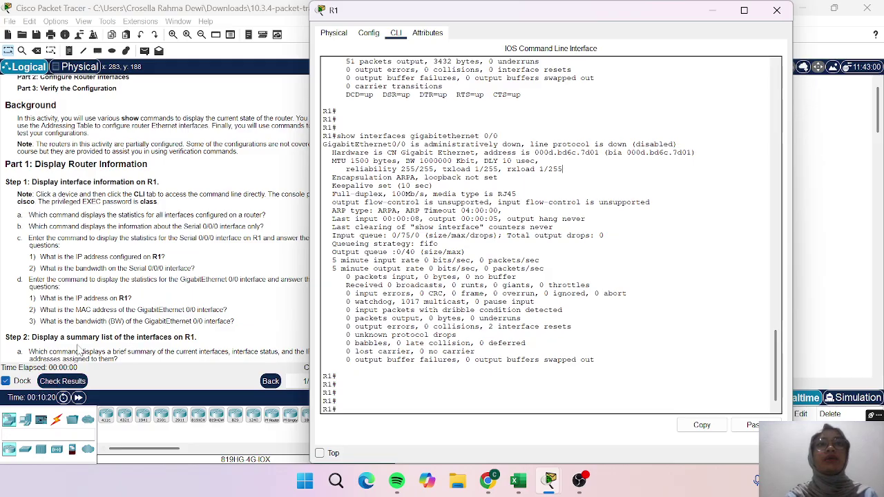
drag(401, 161, 475, 161)
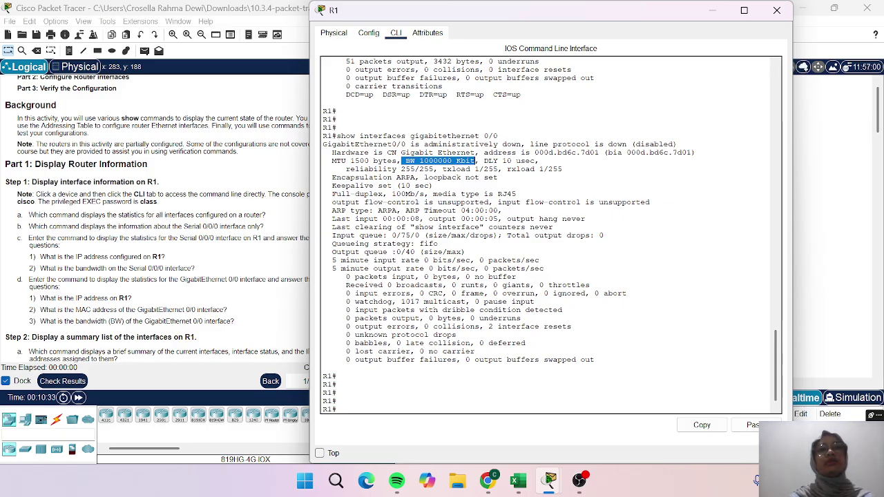
Move the R1 window clear of the Step 2 instructions and run show ip interface brief on R1
scroll(223, 268, down, 1)
scroll(223, 268, down, 1)
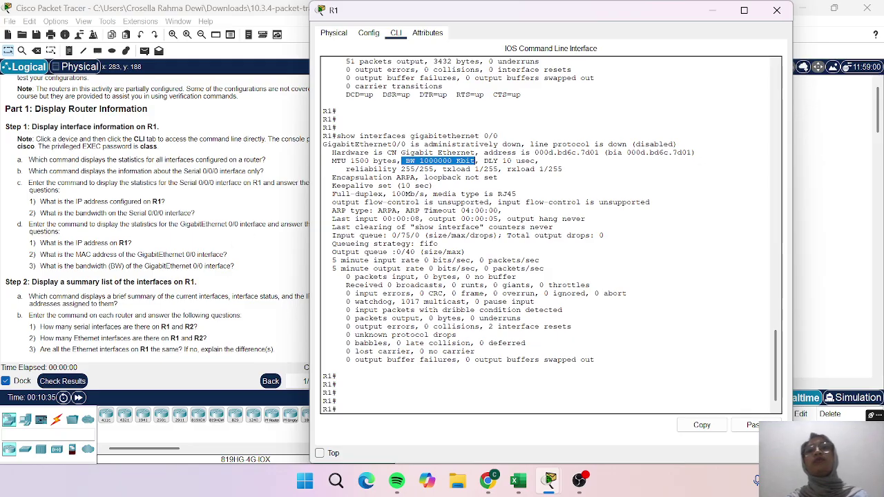
scroll(223, 268, down, 2)
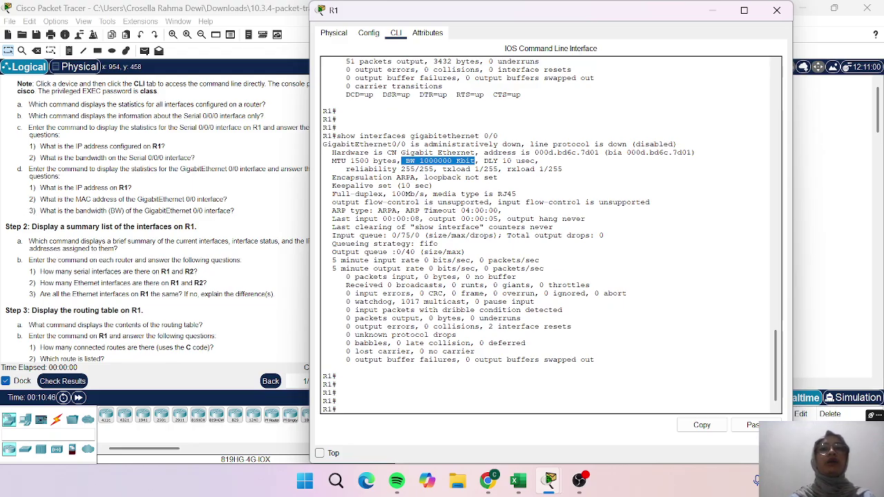
drag(519, 11, 583, 17)
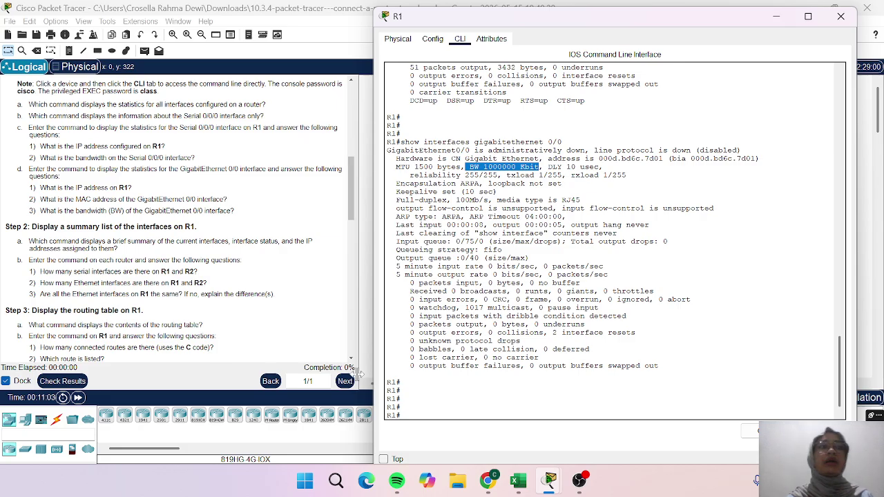
click(403, 412)
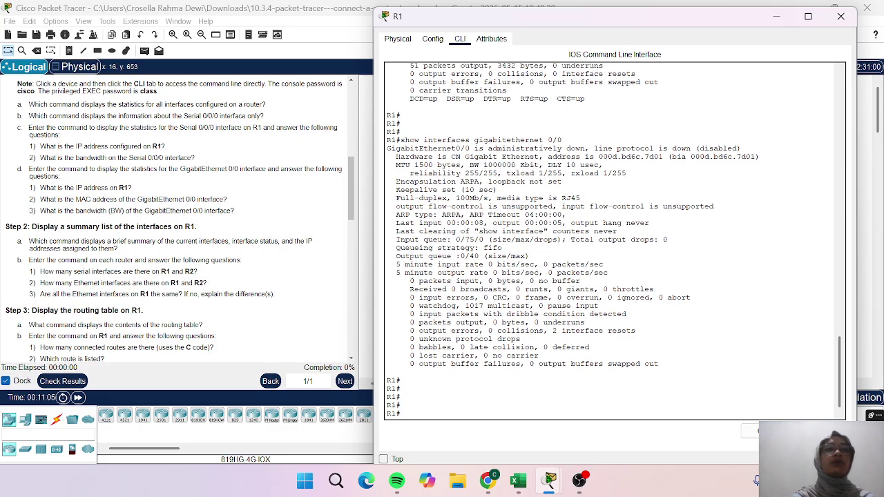
text(show ip interface)
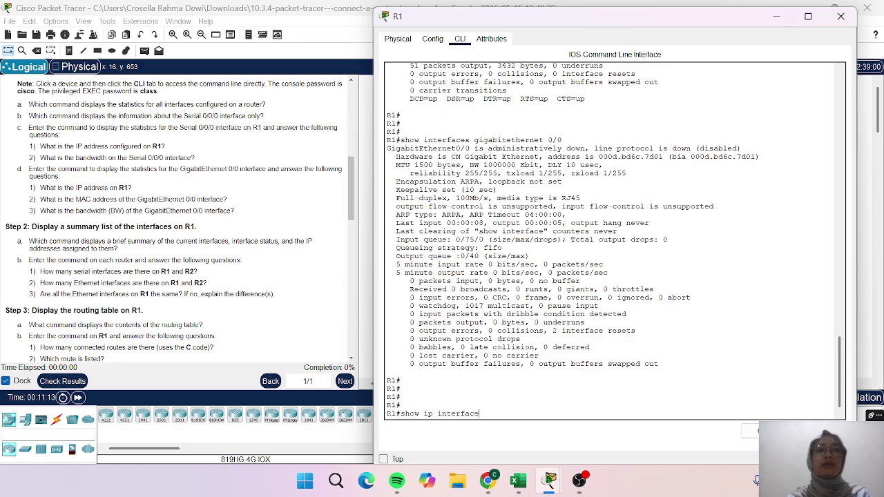
text( brief)
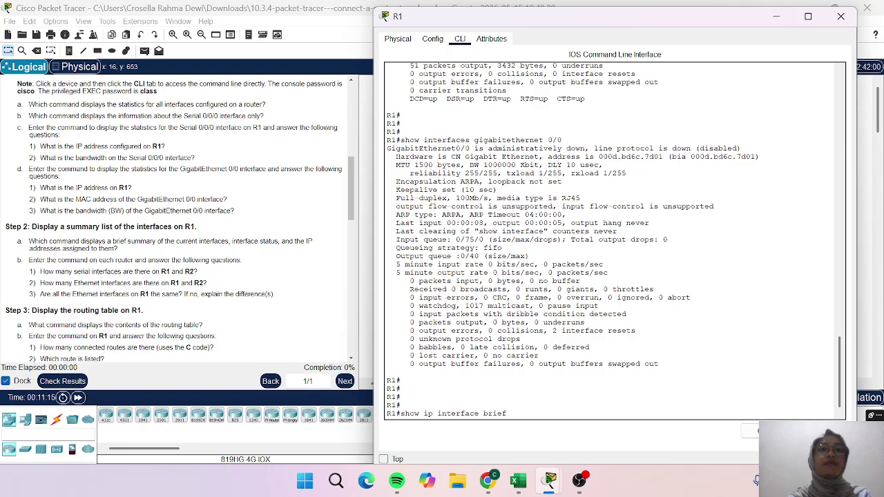
key(Return)
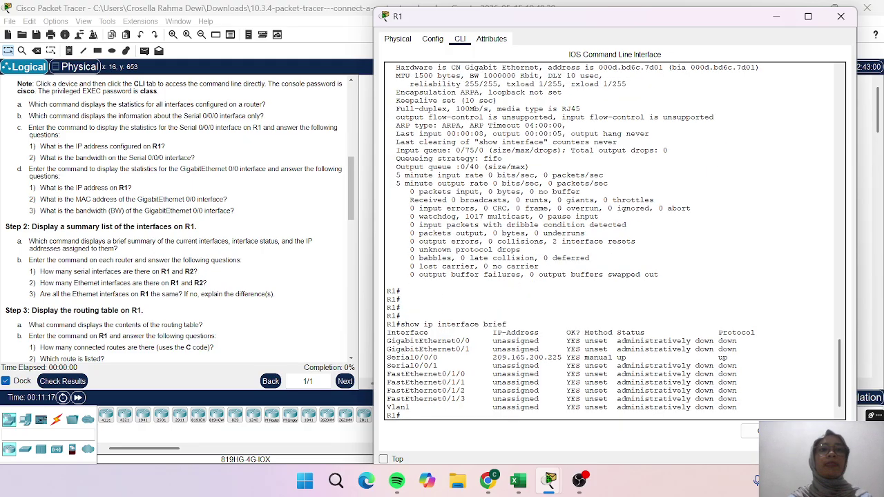
key(Return)
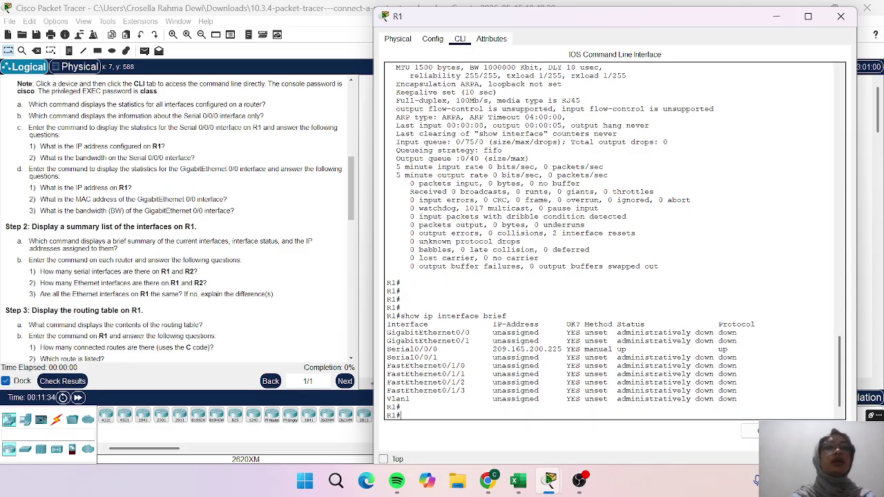
Examine the serial, GigabitEthernet and FastEthernet entries in R1's interface summary to answer the questions in Step 2b
drag(388, 350, 447, 366)
click(447, 358)
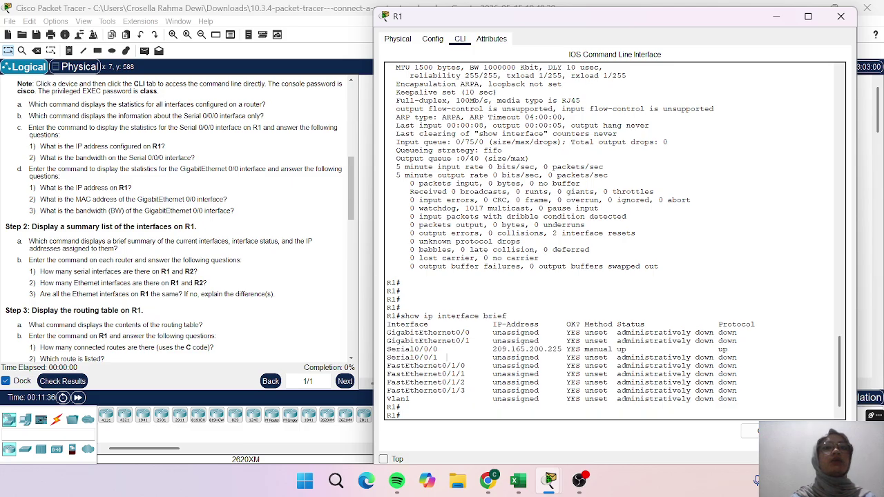
drag(386, 324, 415, 341)
drag(451, 341, 465, 341)
click(466, 341)
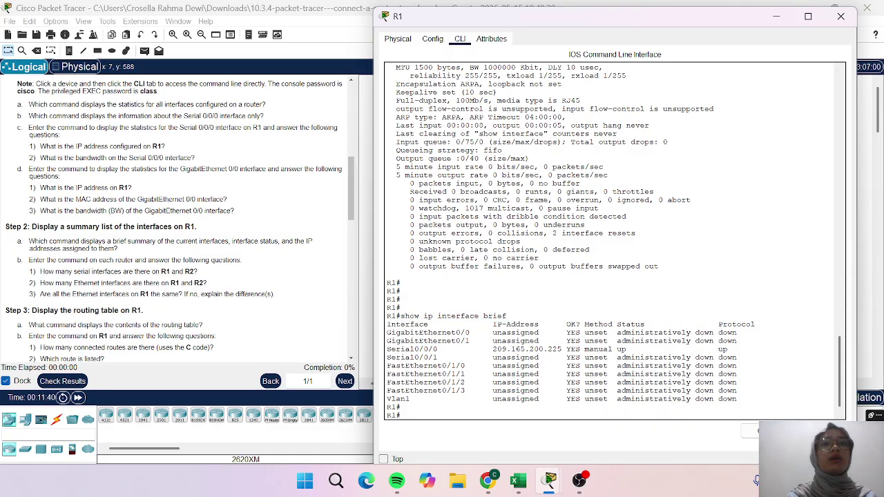
mouse_move(388, 363)
mouse_down()
mouse_move(484, 391)
mouse_move(388, 380)
mouse_up()
click(388, 379)
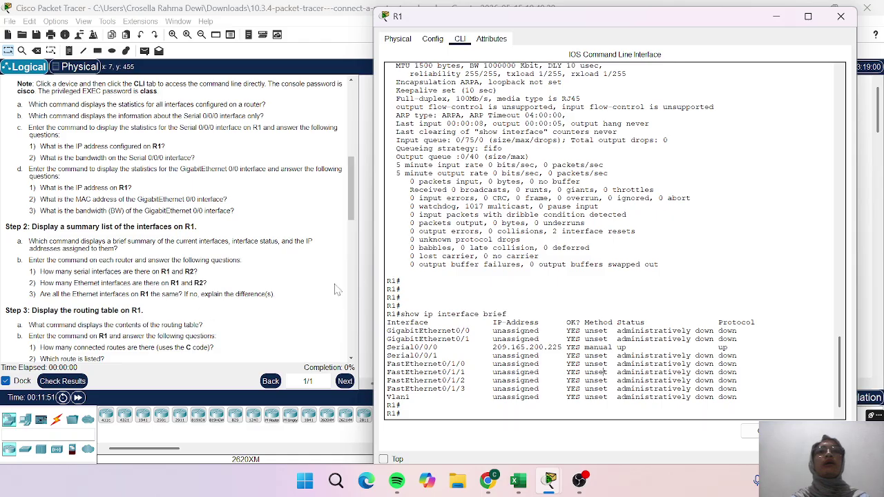
Open R2's command line, log in with the console password, and enter privileged EXEC mode with the enable password
click(224, 252)
click(565, 164)
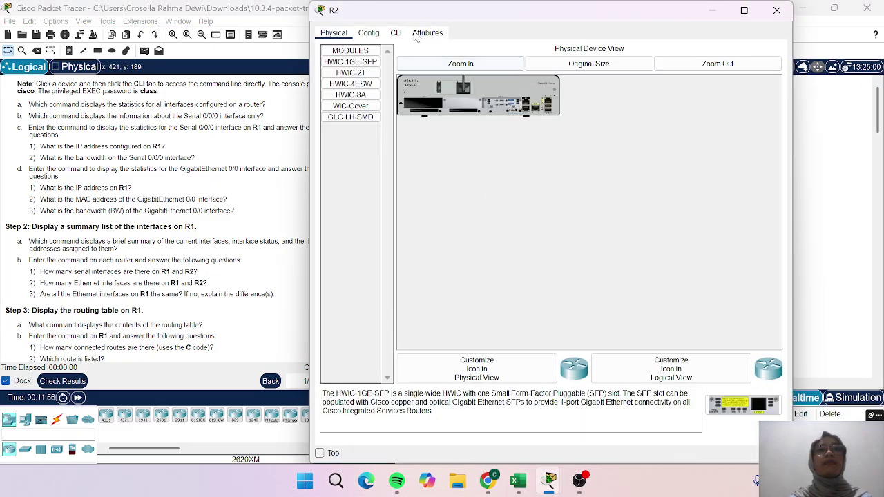
click(395, 33)
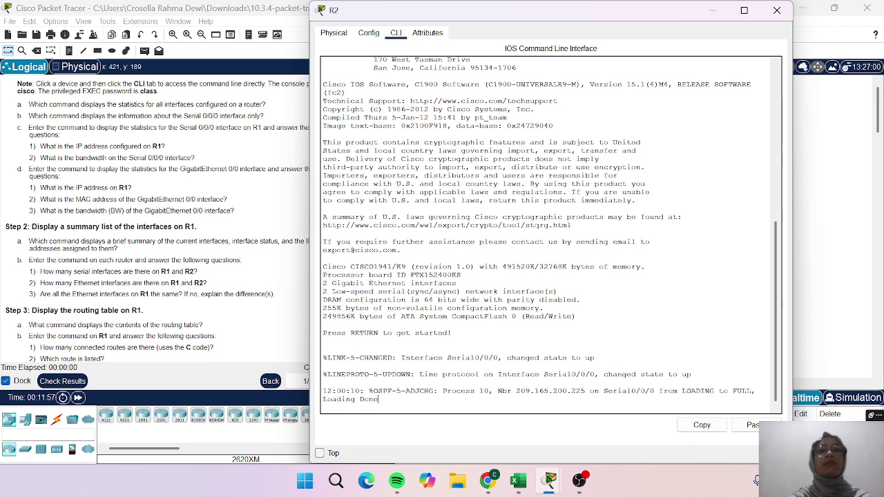
key(Return)
key(Return)
key(Return)
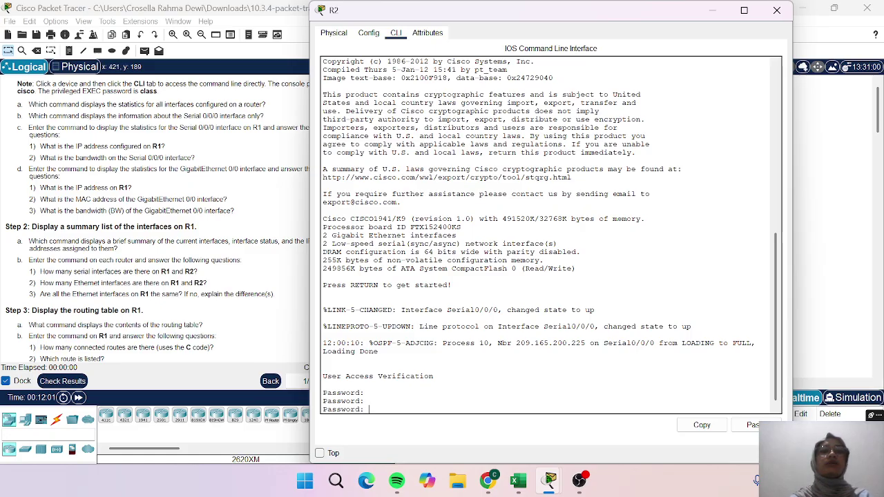
key(Return)
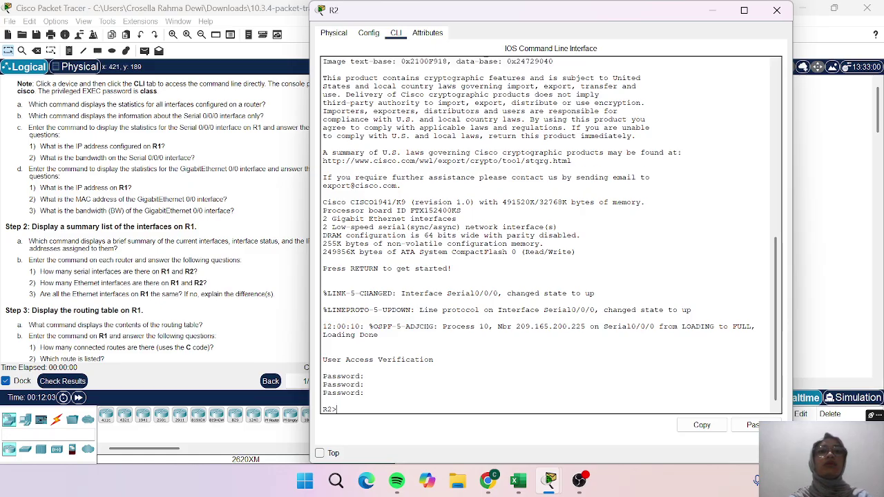
text(en)
key(Return)
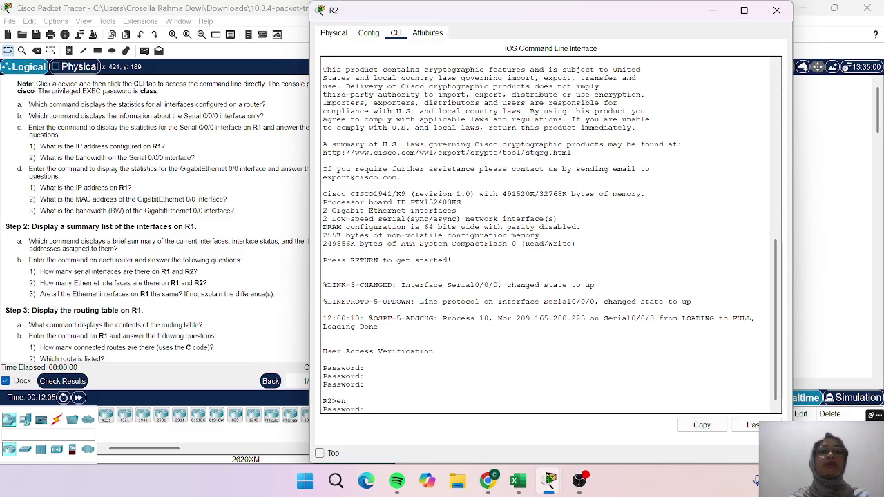
key(Return)
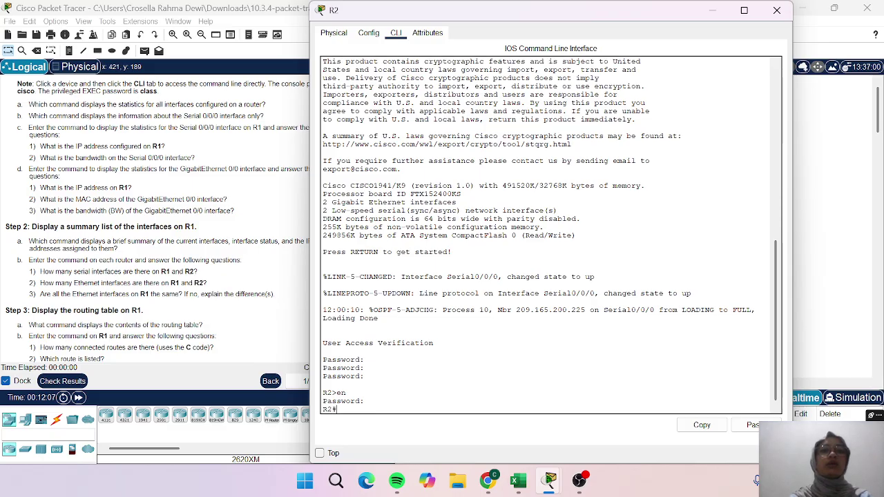
Try to display R2's interface summary with the command show interface brief
text(show interface brie)
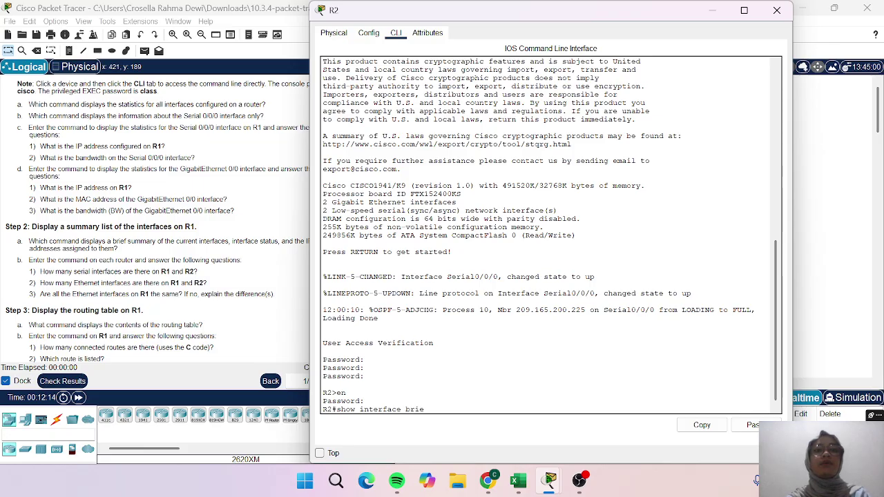
text(f)
key(Return)
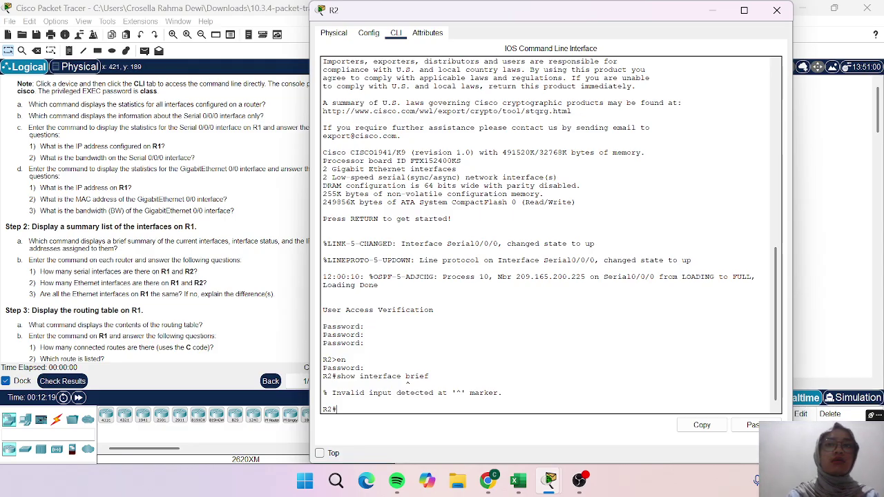
Check the summary command used in R1's window and run show ip interface brief on R2
mouse_move(541, 487)
click(580, 407)
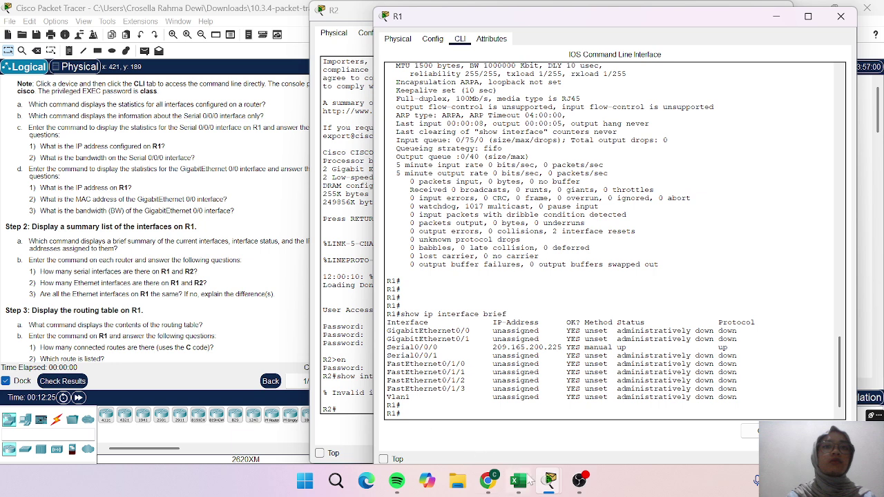
mouse_move(542, 483)
click(679, 423)
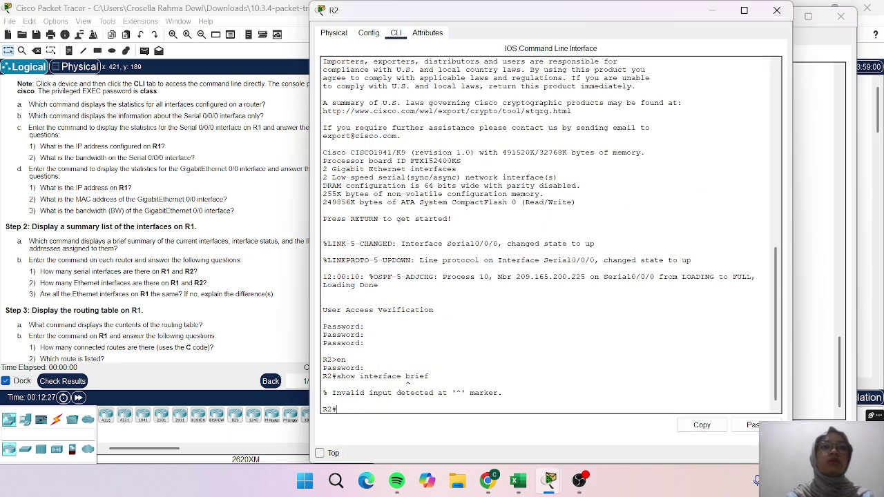
key(Up)
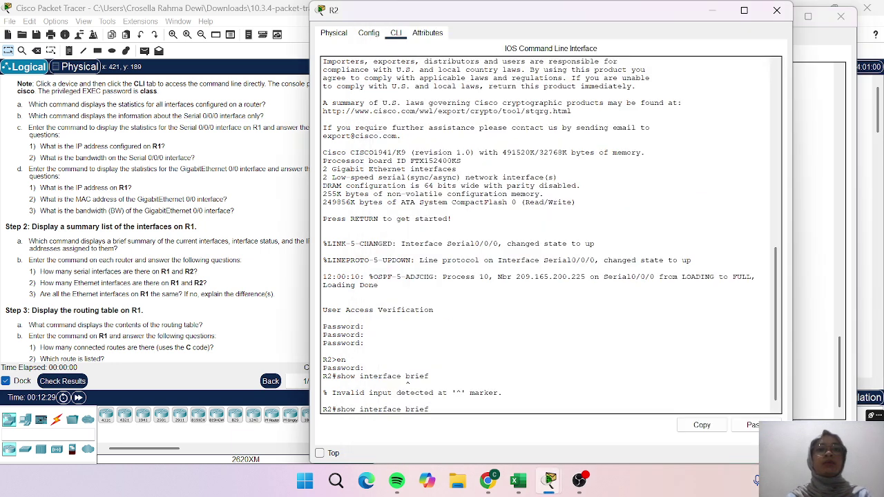
text(ip)
key(Return)
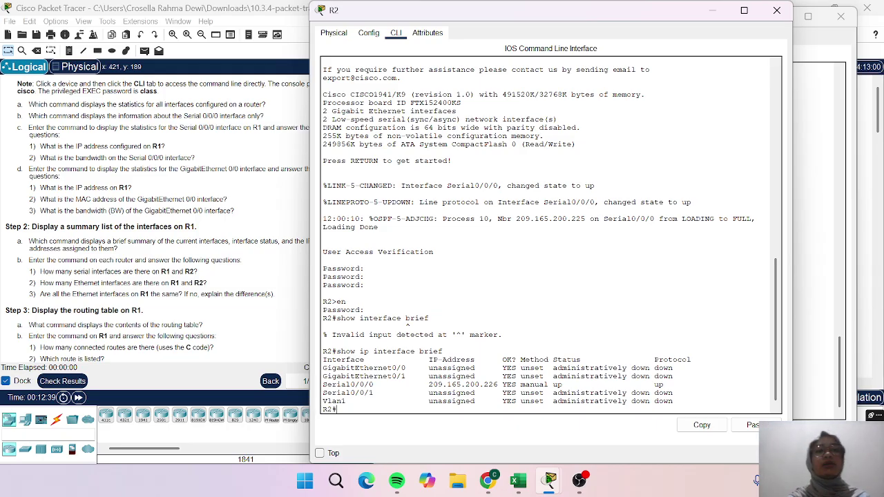
Compare the interface summaries in R1's and R2's command lines to answer the Step 2b questions
key(alt+F4)
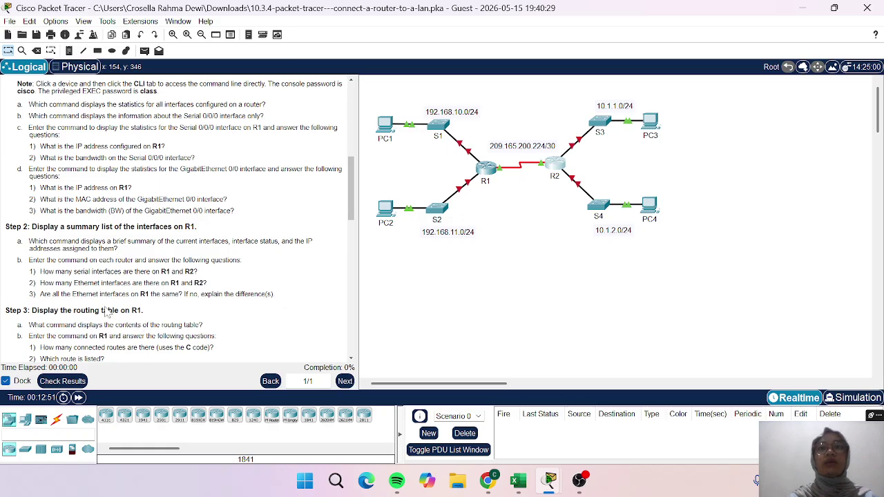
click(489, 169)
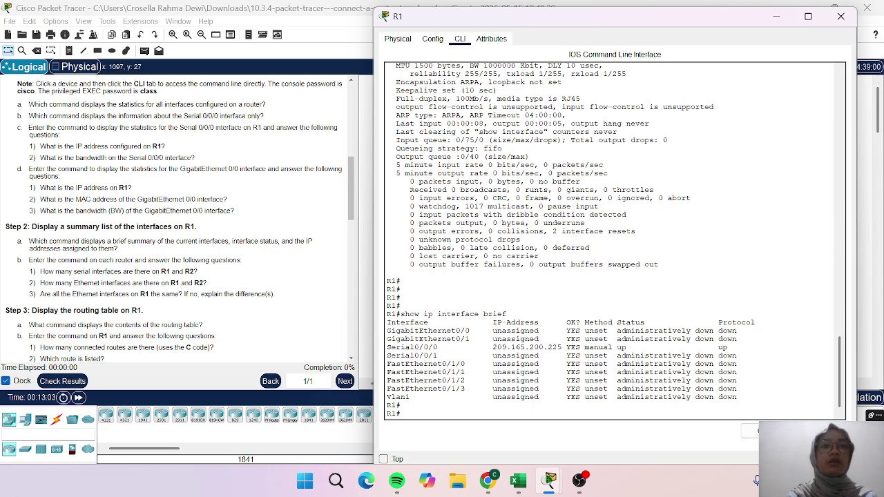
mouse_move(548, 483)
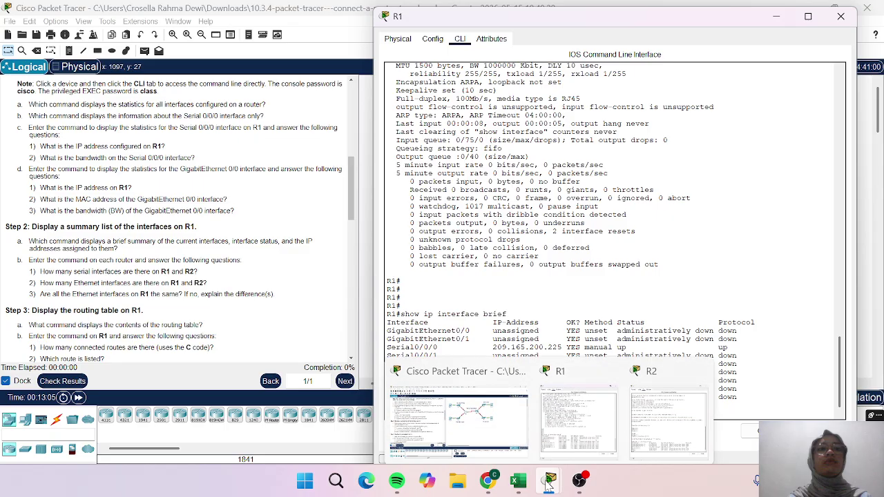
click(636, 433)
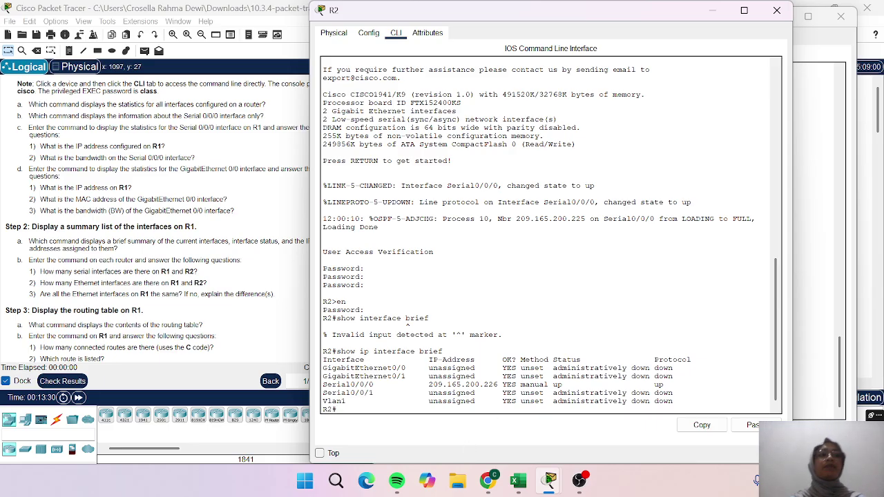
Display R2's routing table with the command show ip route
scroll(31, 272, down, 2)
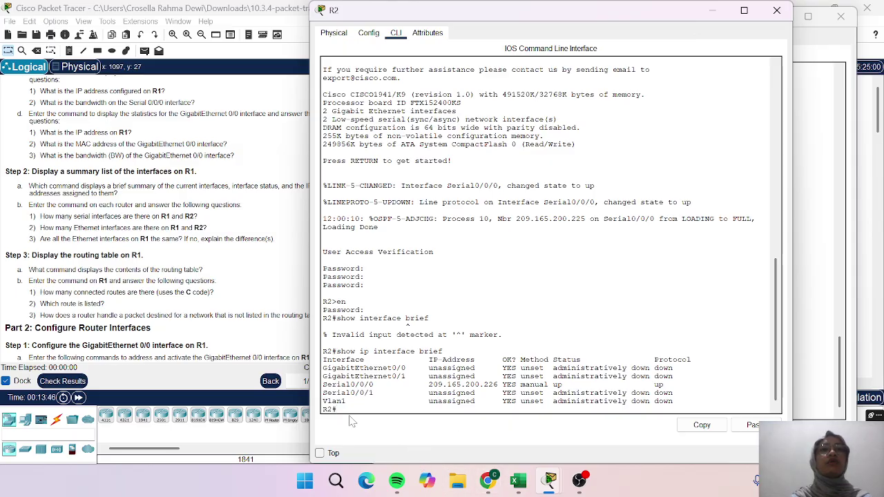
key(Return)
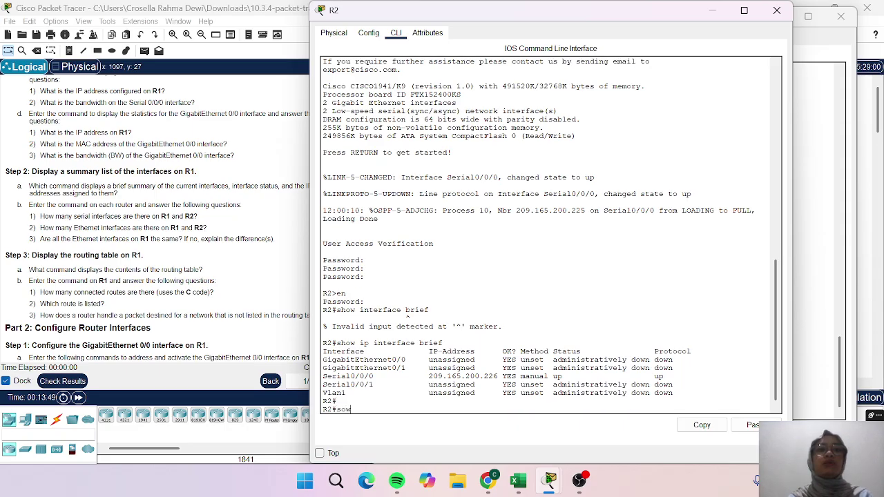
key(BackSpace)
key(BackSpace)
text(hwo)
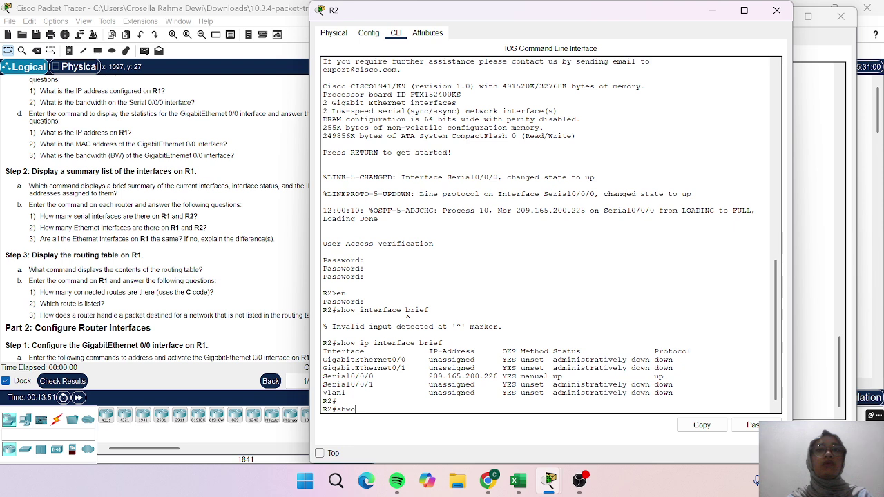
key(BackSpace)
key(BackSpace)
text(ow ip route)
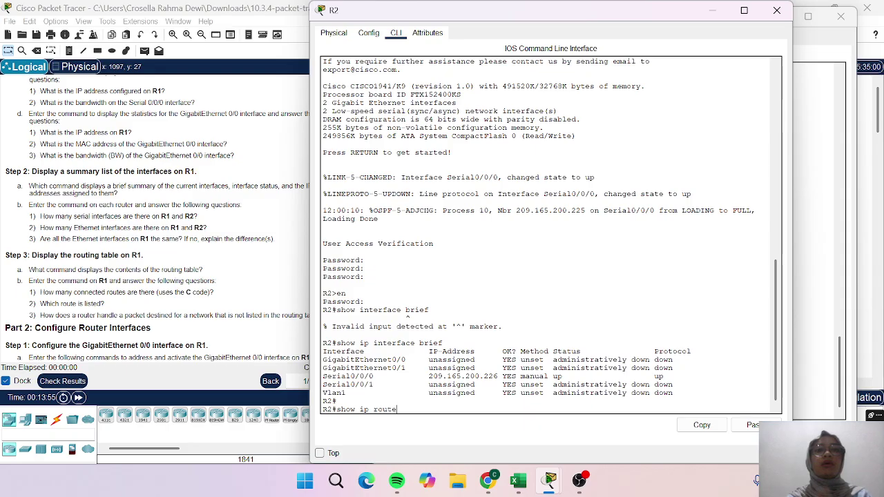
key(Return)
key(Return)
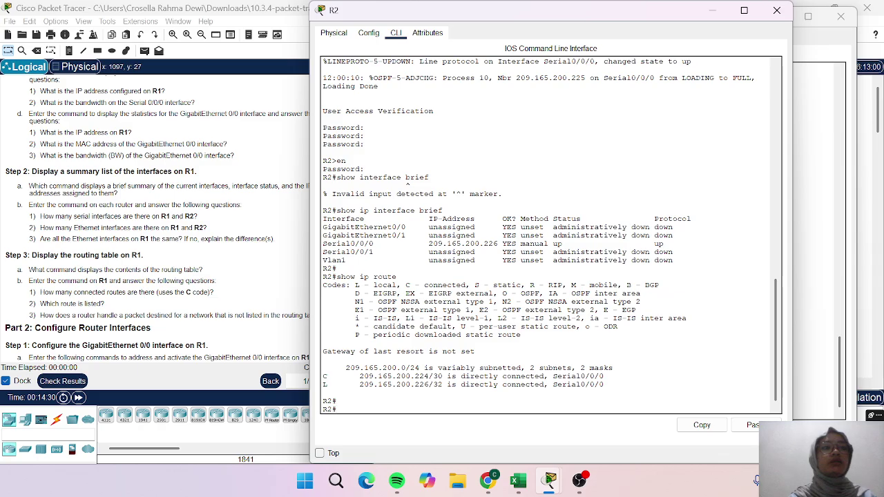
Examine the 209.165.200.0/24 subnet entry and the connected and local routes in R2's routing table
drag(341, 367, 501, 376)
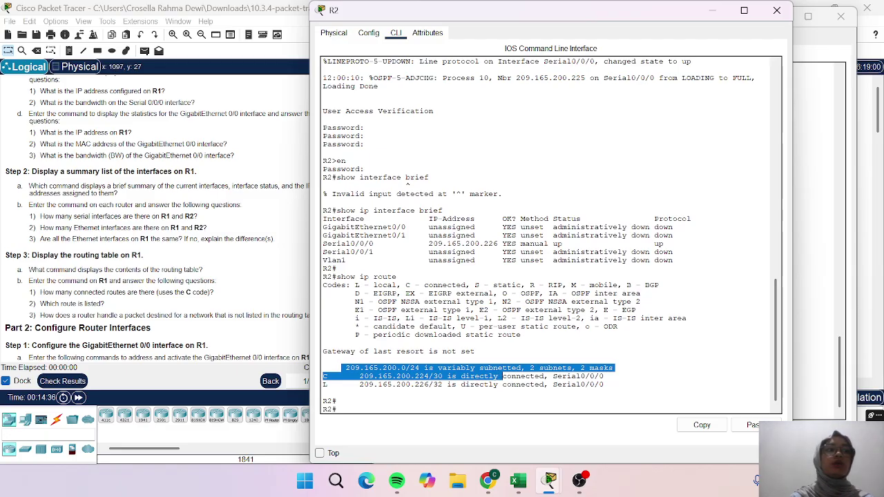
drag(502, 377, 419, 368)
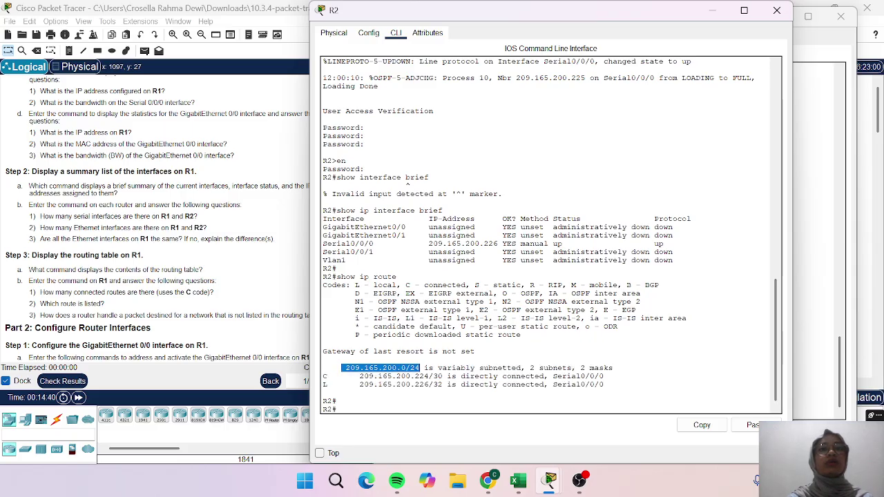
click(412, 376)
drag(323, 377, 605, 385)
click(428, 376)
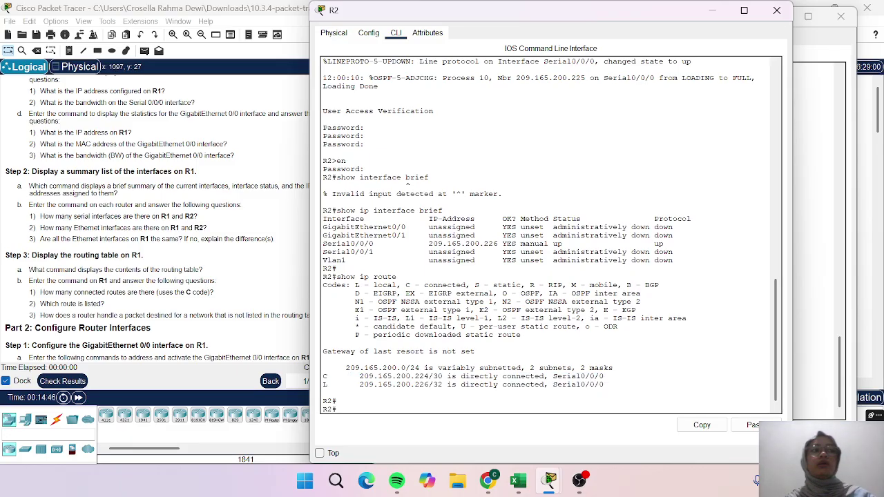
Return to R1's command line and display its routing table with show ip route for Step 3
click(103, 330)
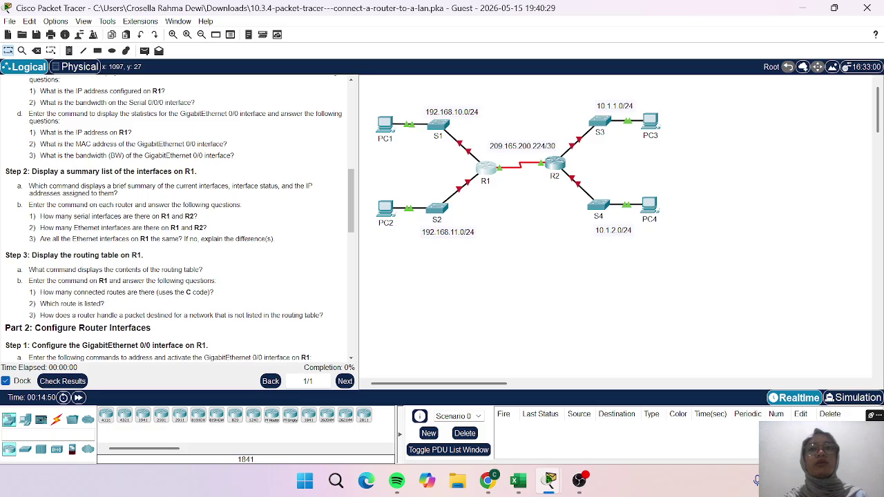
click(488, 169)
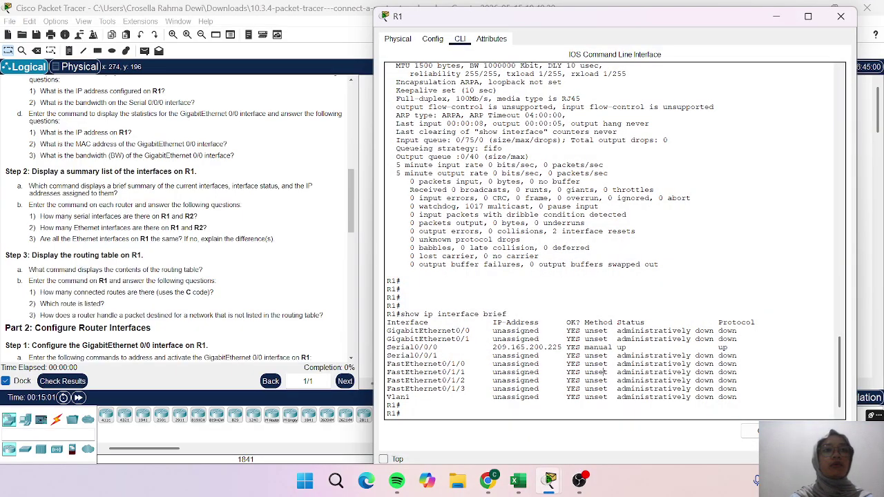
mouse_move(558, 483)
click(635, 423)
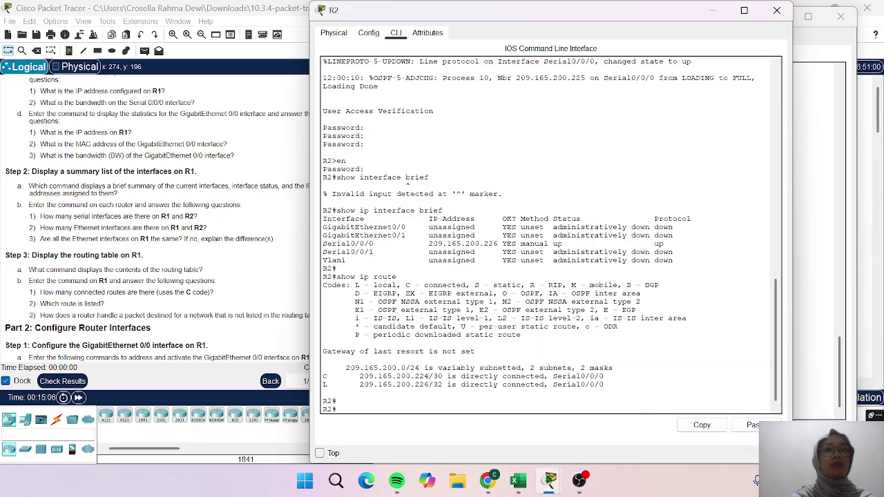
mouse_move(551, 479)
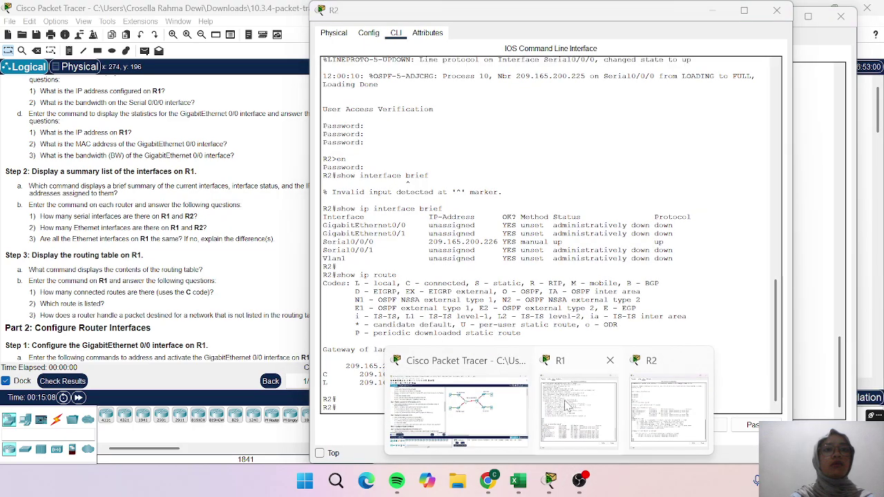
click(566, 422)
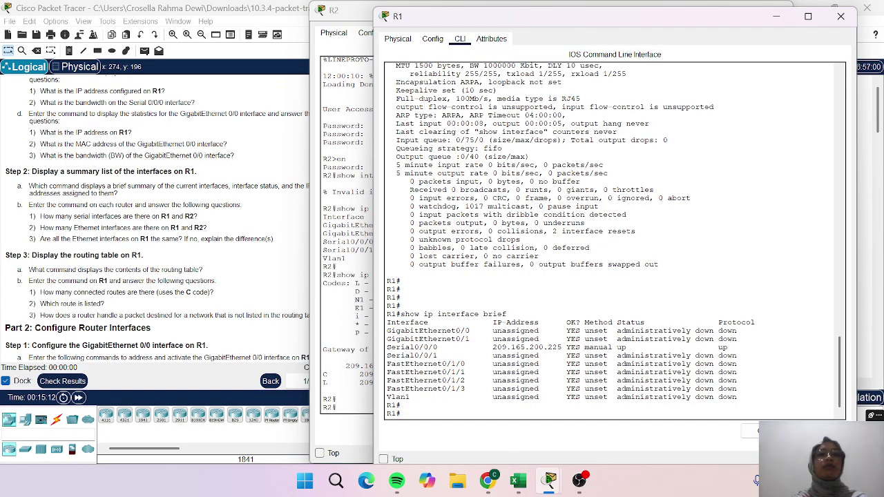
text(h)
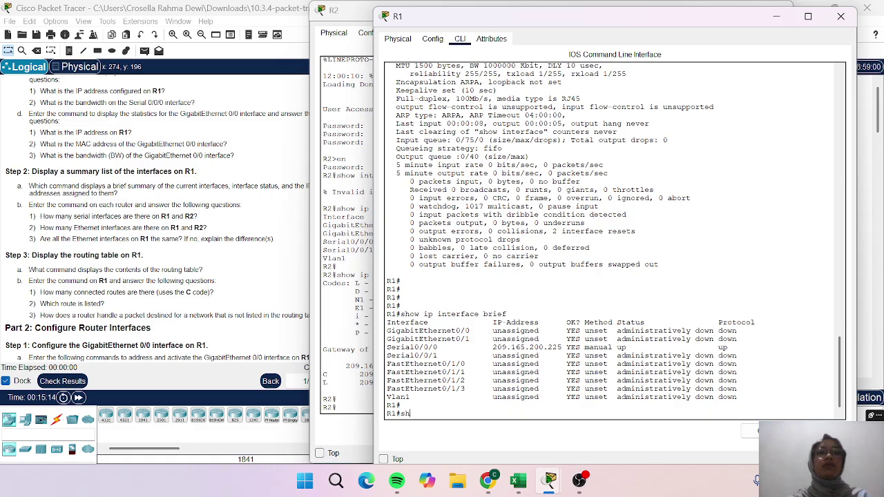
text(ow ip route)
key(Return)
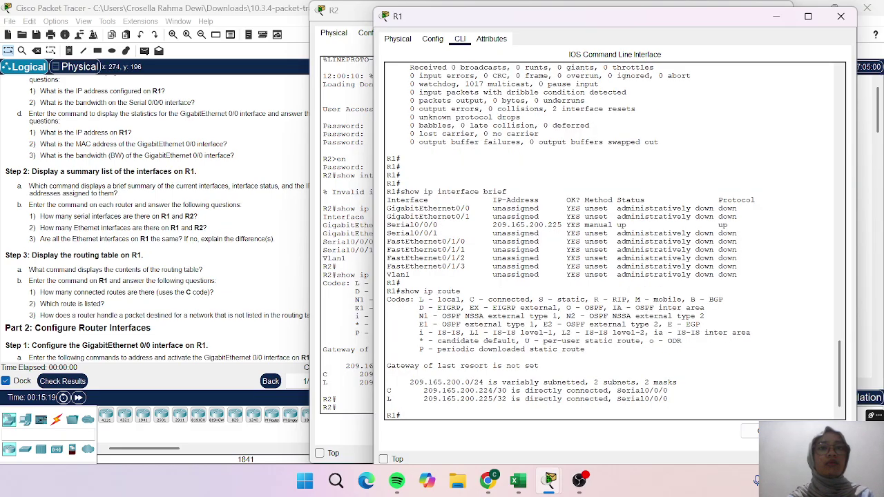
key(Return)
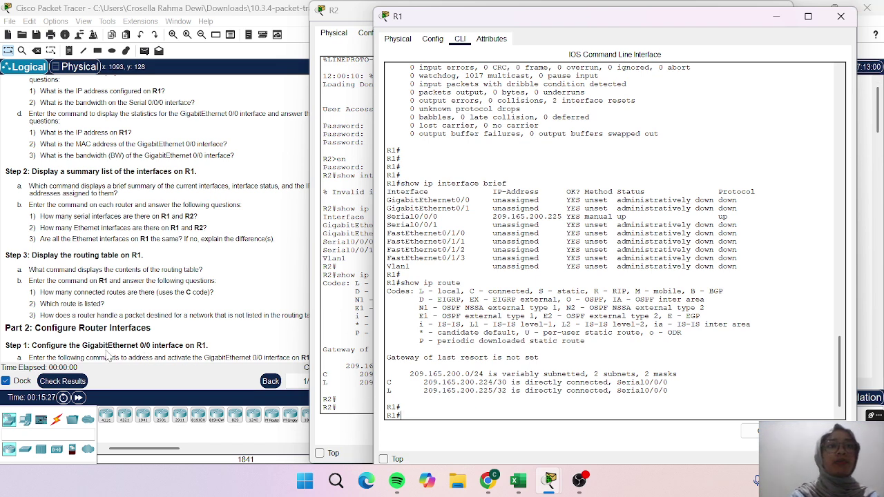
Read the Part 2 Step 1 instructions, then on R1 enter global configuration mode and open interface gigabitethernet 0/0
scroll(45, 315, down, 1)
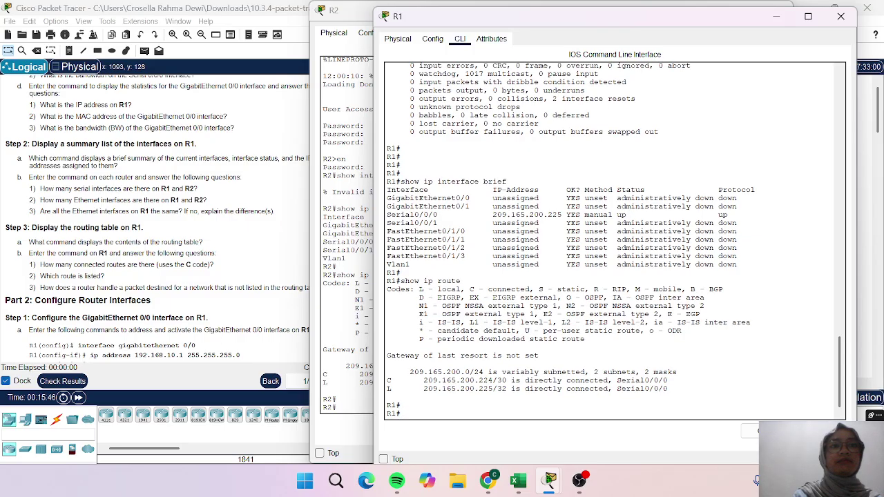
click(214, 302)
scroll(214, 302, down, 2)
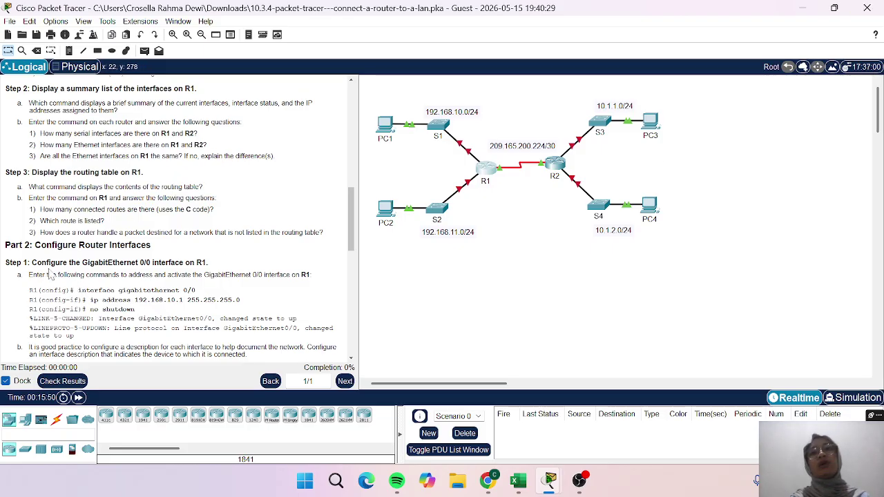
scroll(34, 287, down, 2)
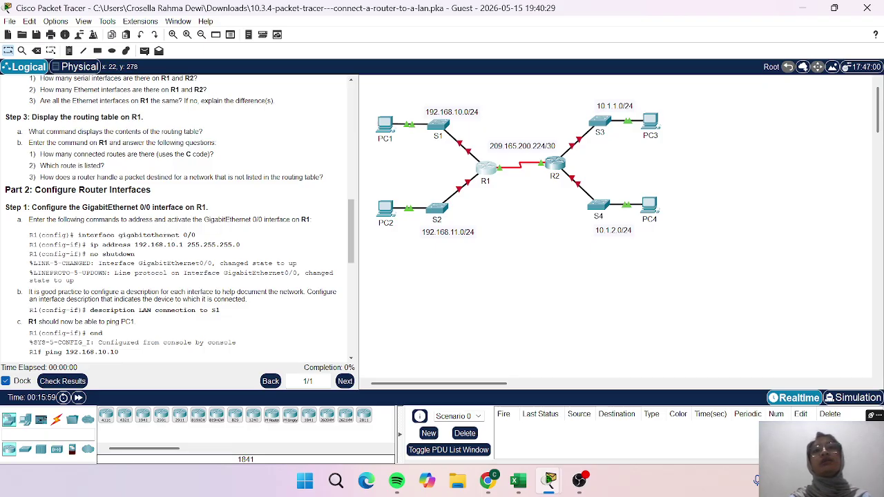
click(487, 175)
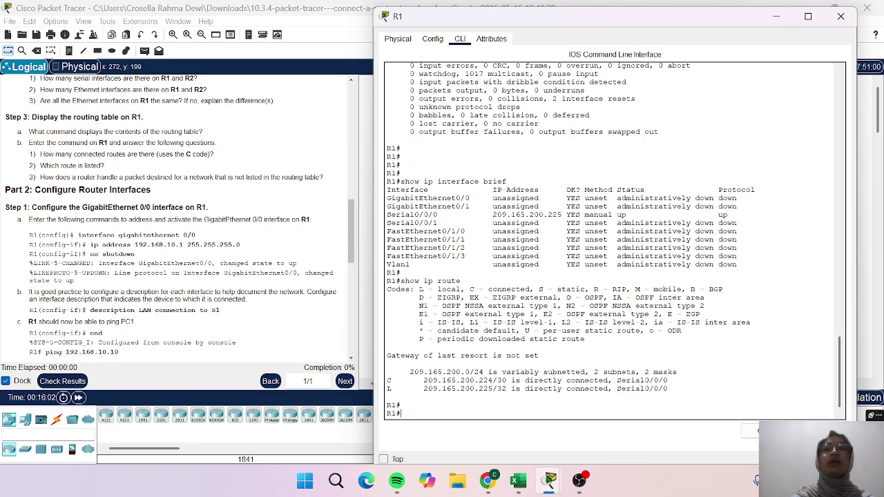
text(config t)
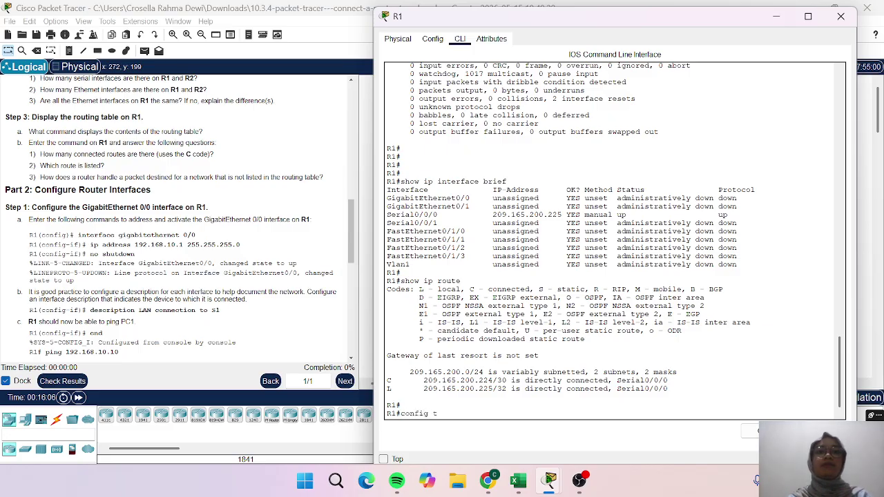
key(Return)
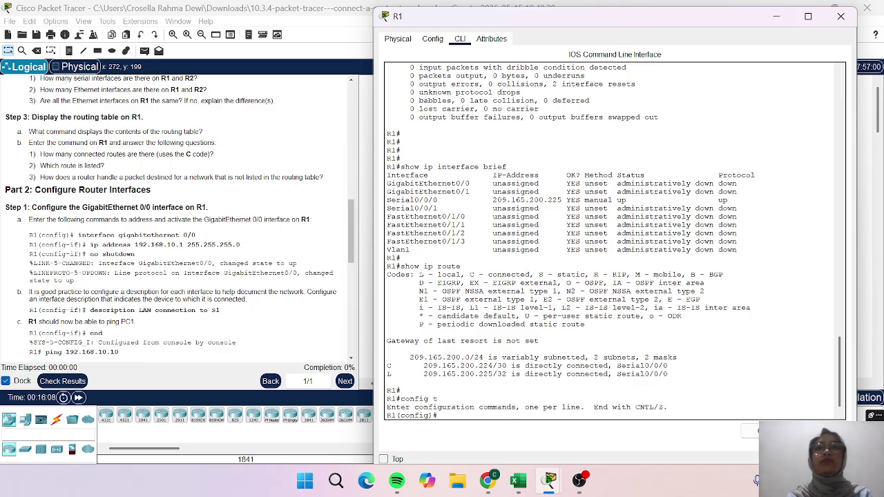
text(interfac)
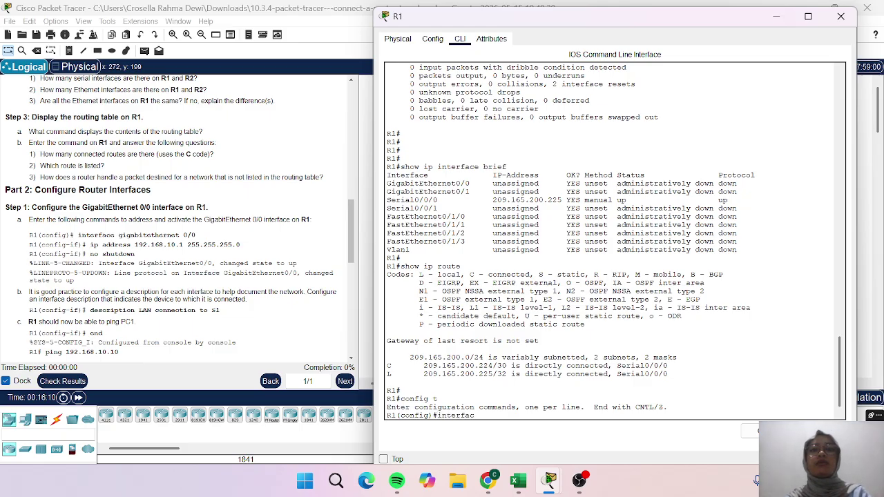
text(e giga)
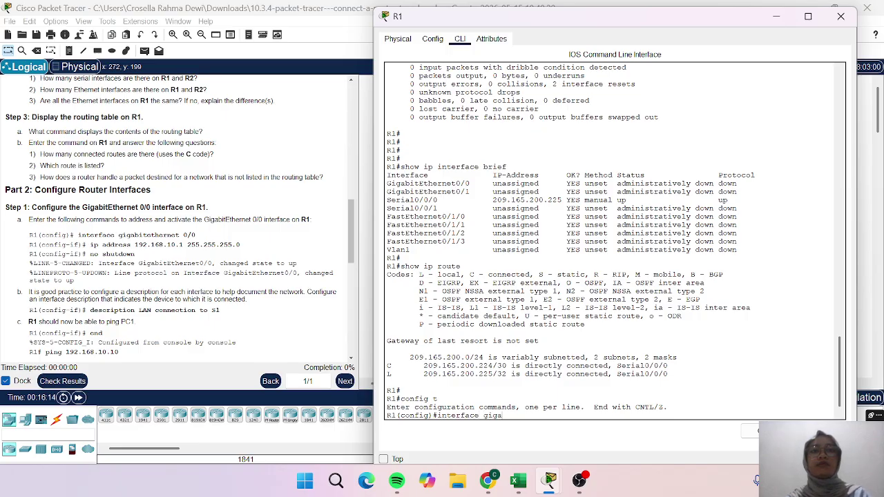
text(bitetherne)
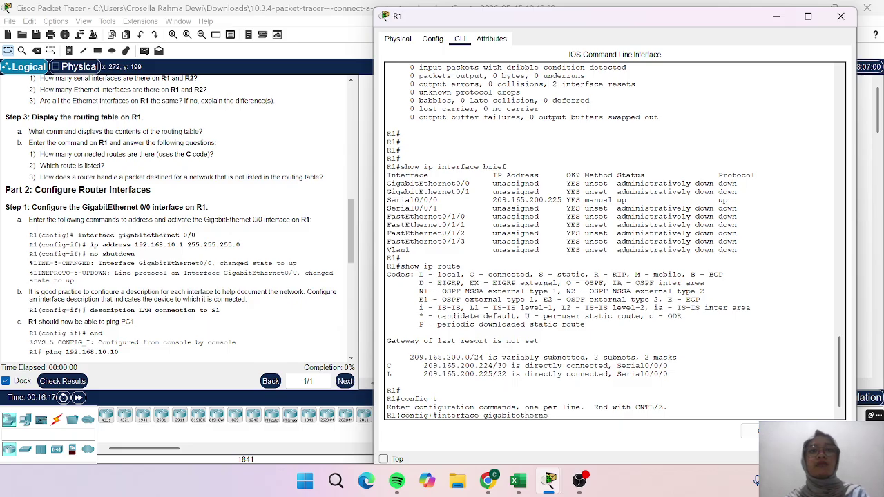
text(t 0/0)
key(Return)
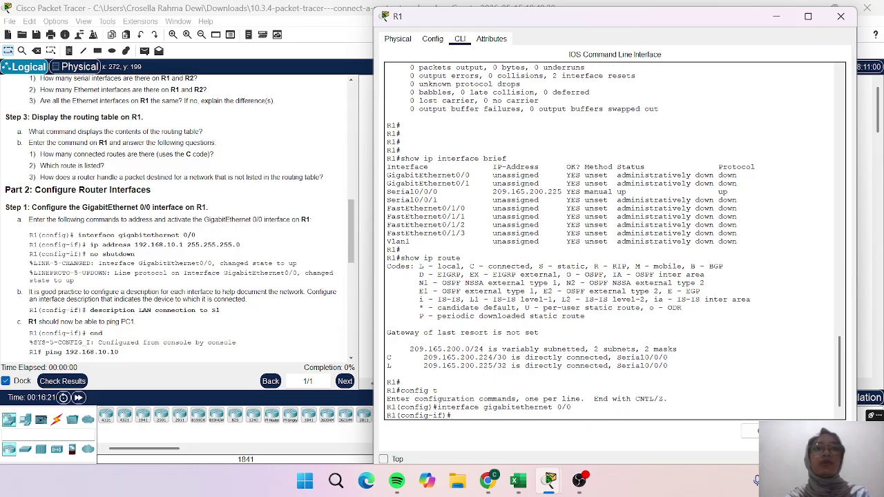
Assign IP address 192.168.10.1 with subnet mask 255.255.255.0 to R1's GigabitEthernet 0/0 interface
text(ip)
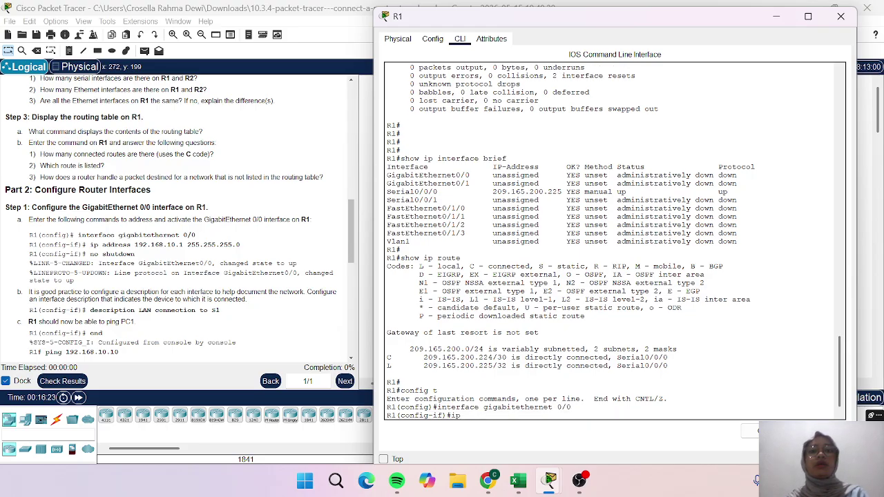
text( address 192.16)
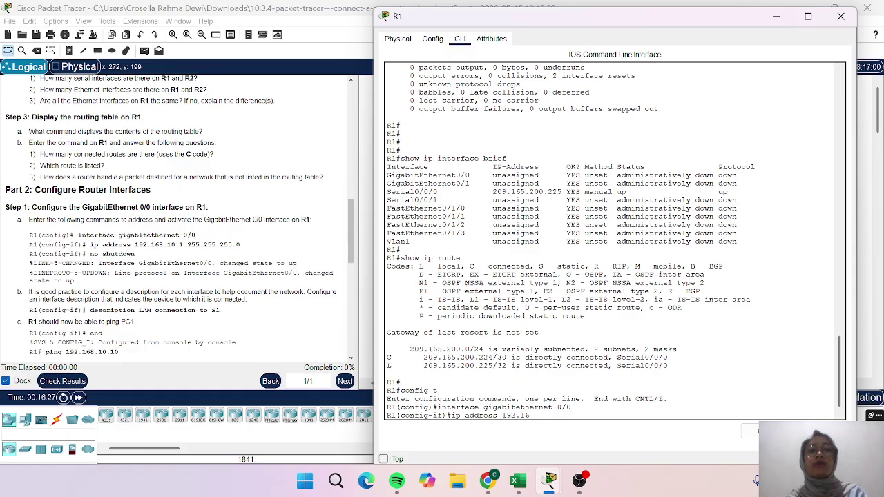
text(8.10)
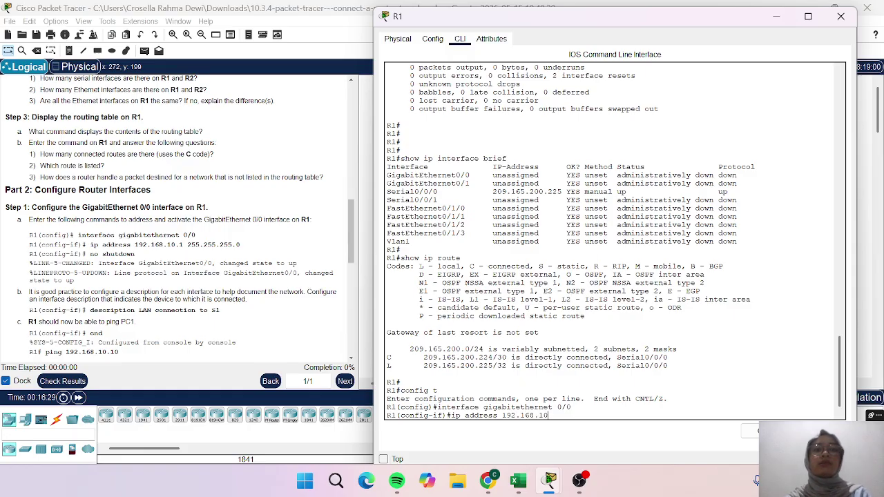
text(.1)
text( 255)
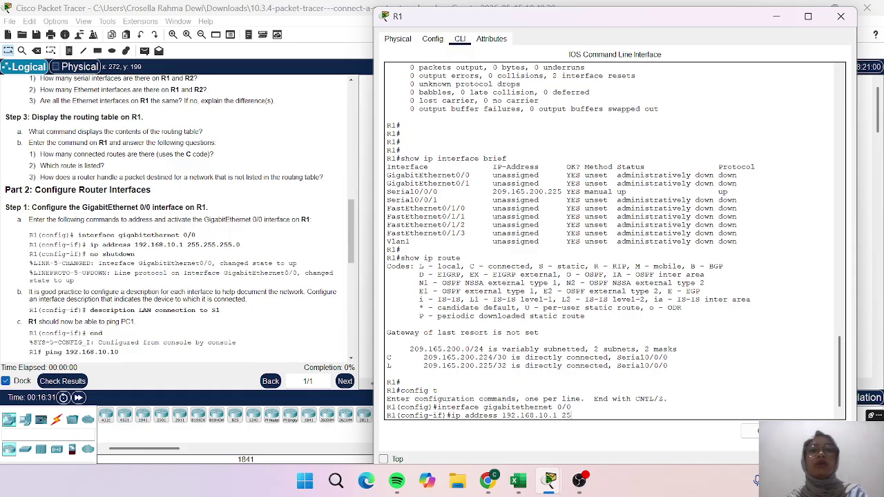
text(.255.255.0)
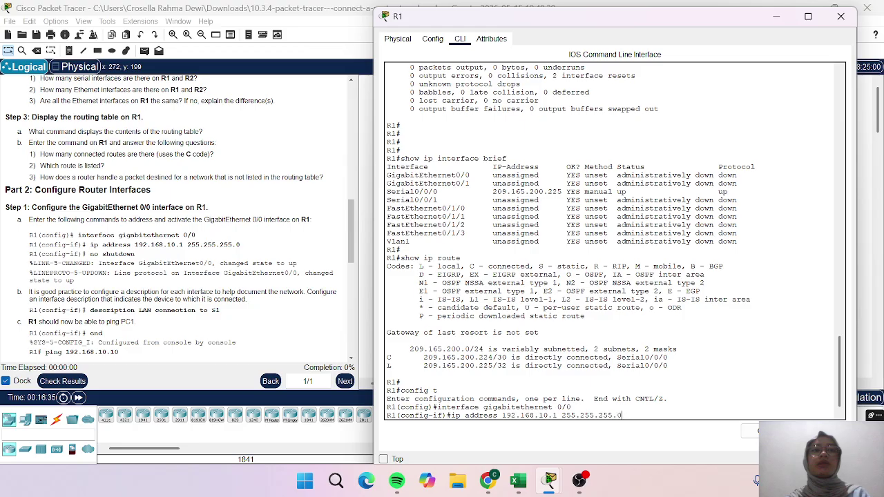
key(Return)
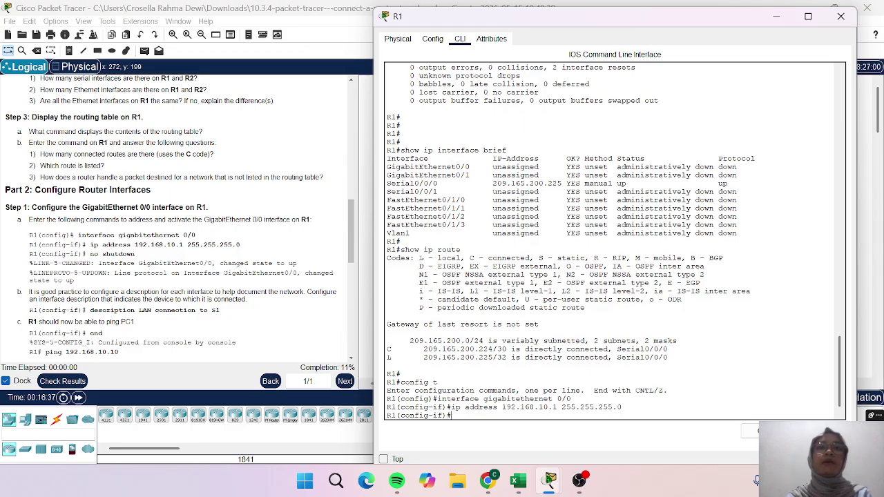
Activate R1's GigabitEthernet 0/0 interface with no shutdown
text(no shutdown)
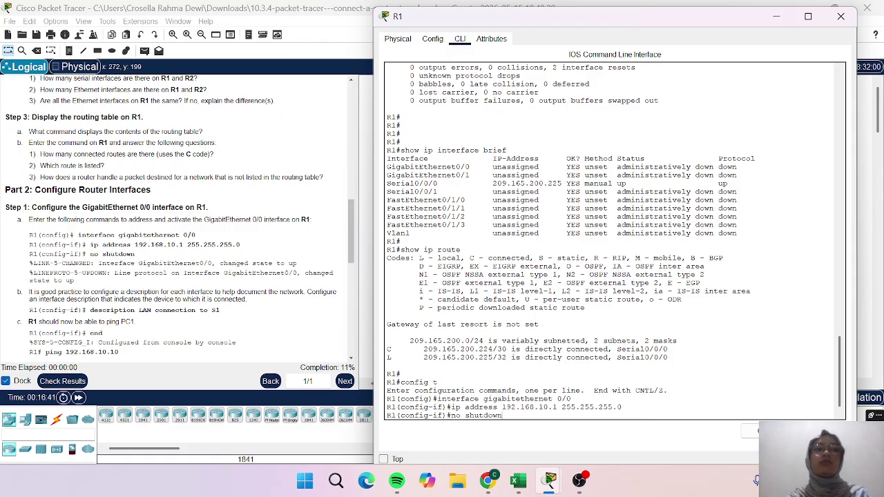
key(Return)
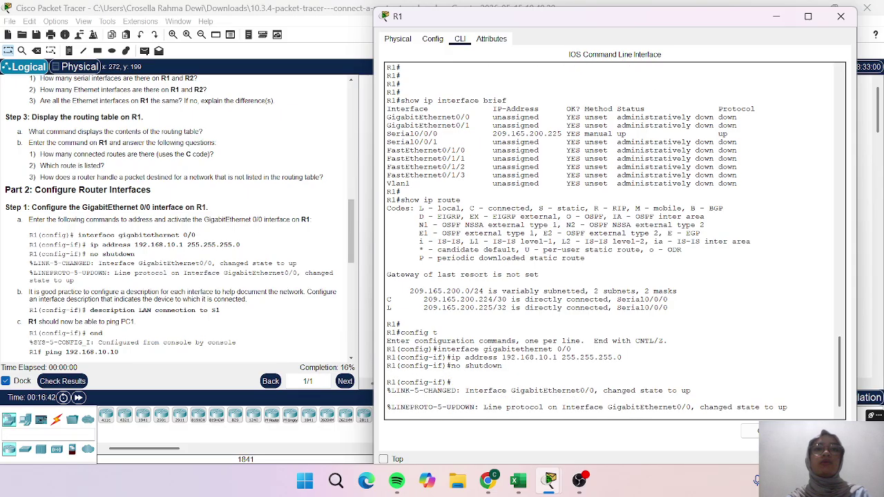
key(Return)
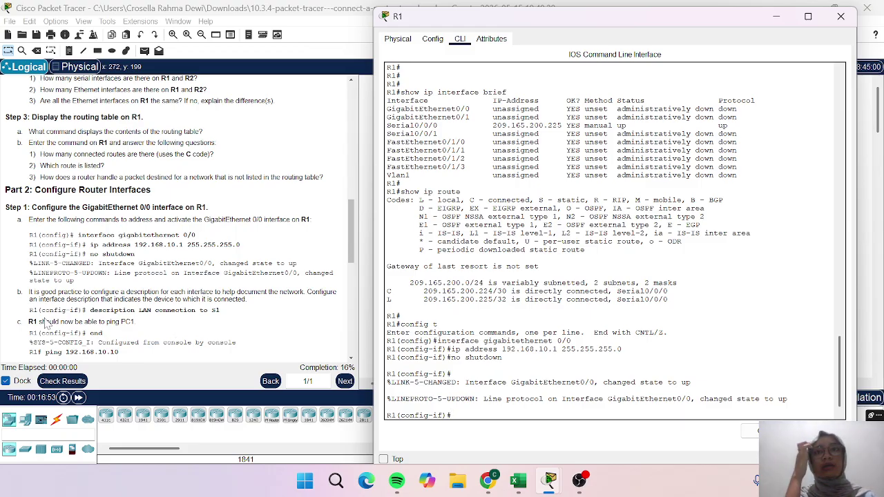
Following instruction b, return to R1's command line and set the GigabitEthernet 0/0 description to "LAN connection to S1"
drag(29, 310, 114, 321)
click(114, 322)
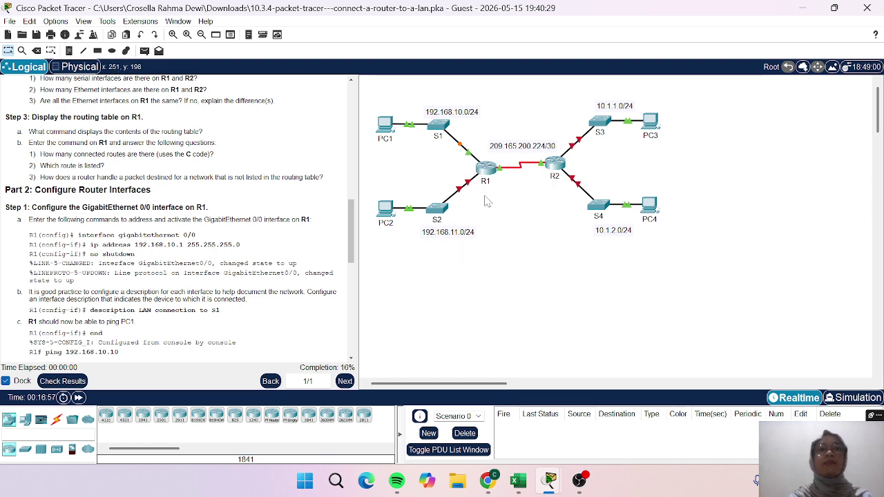
click(492, 170)
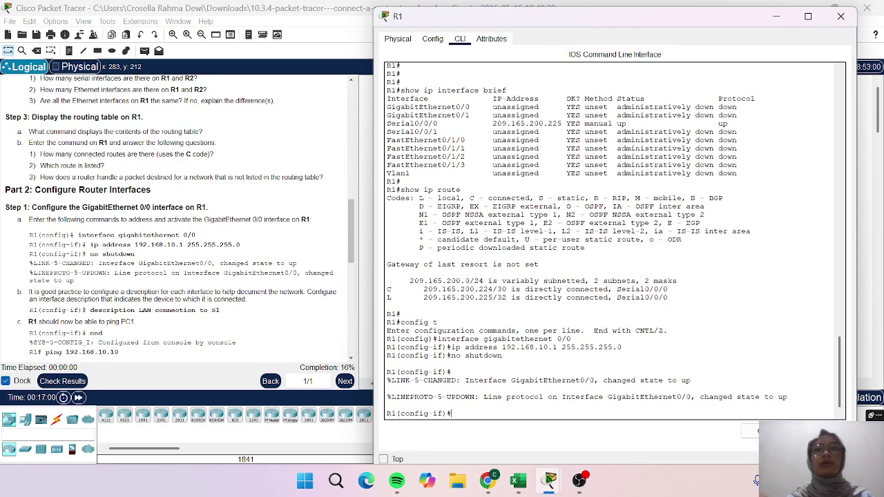
text(descri)
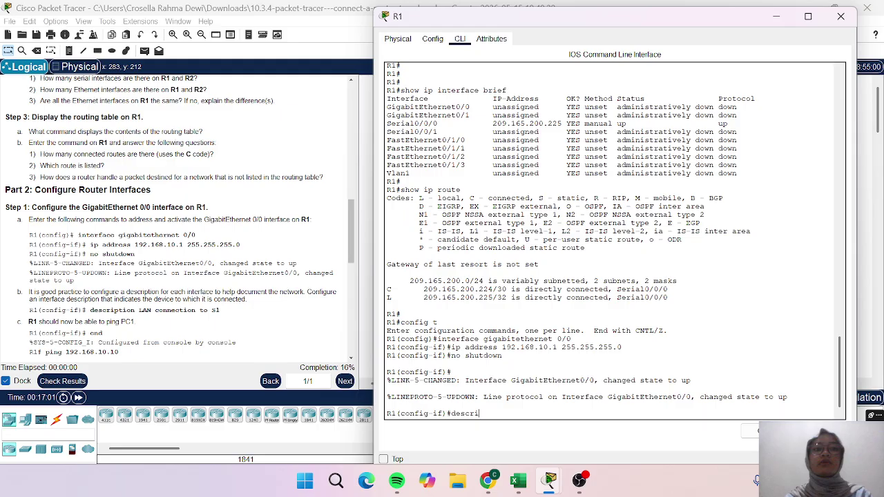
text(ption)
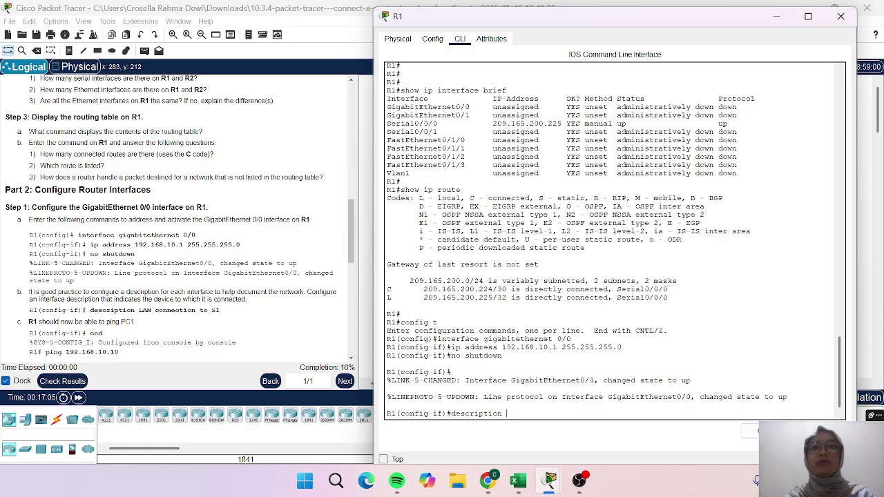
text( L)
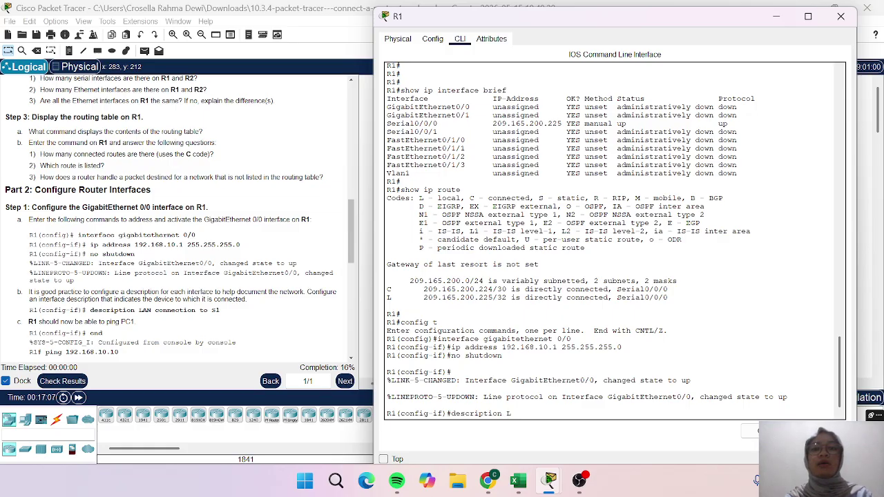
text(AN con)
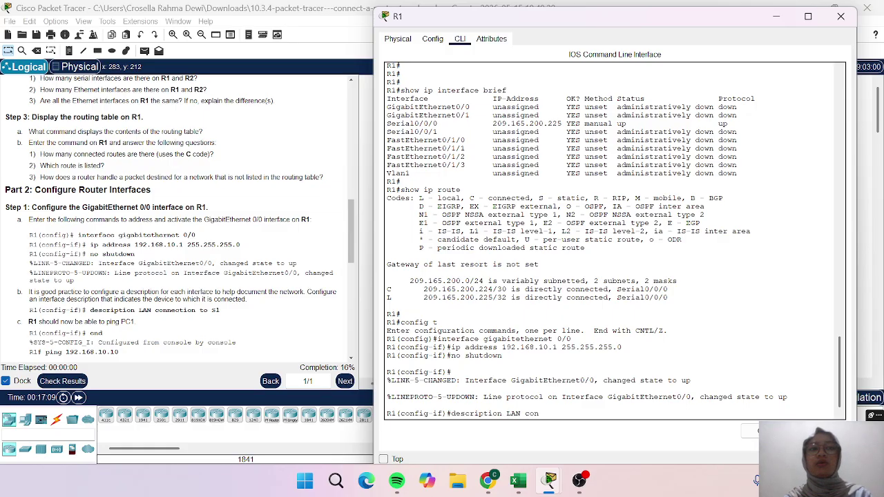
text(nection)
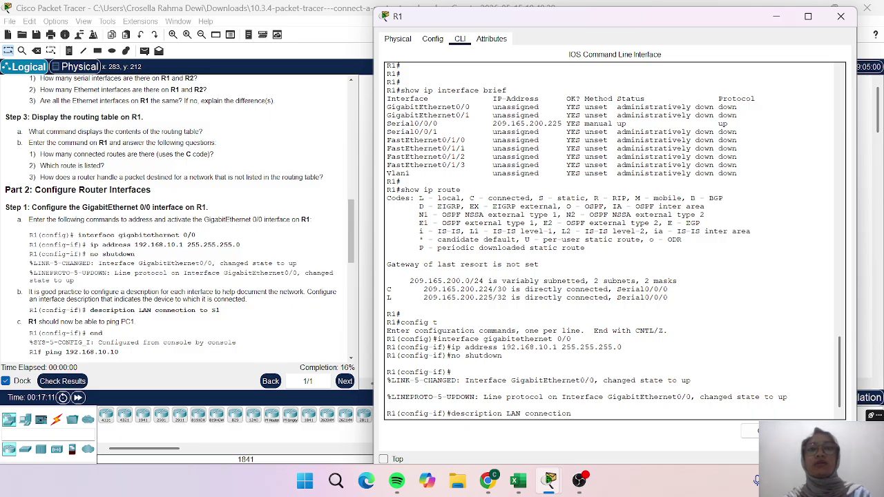
text( to)
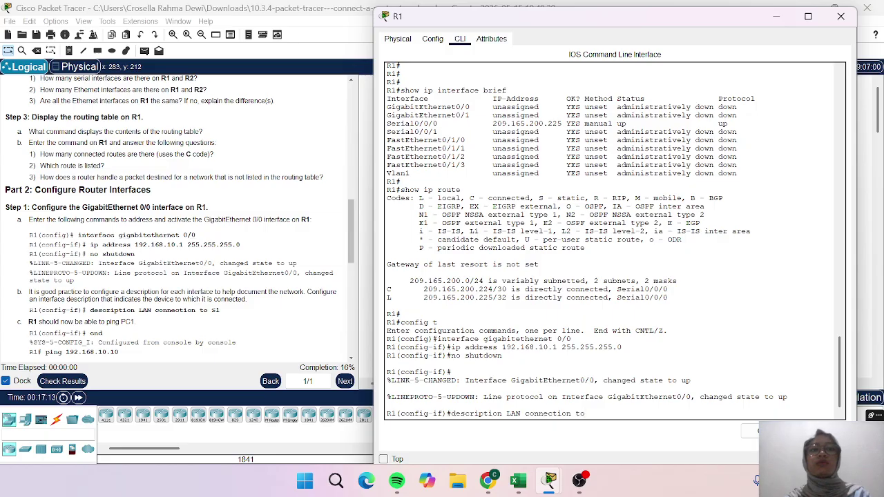
text( S1)
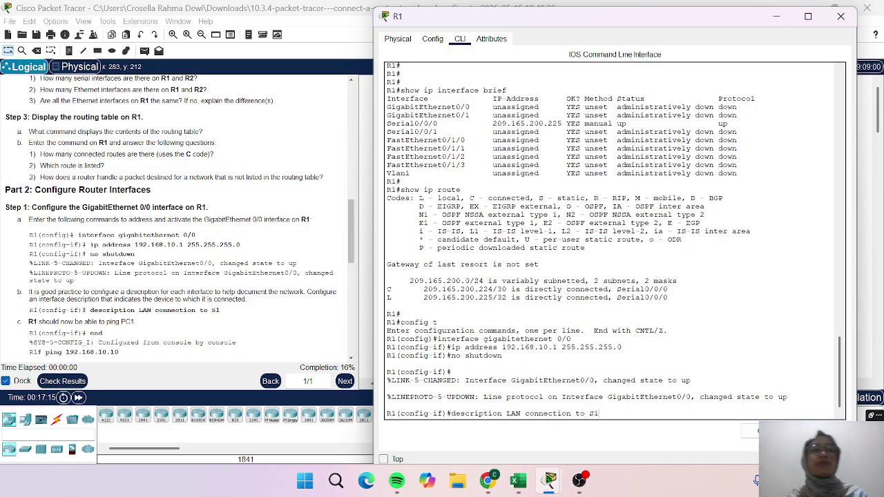
key(Return)
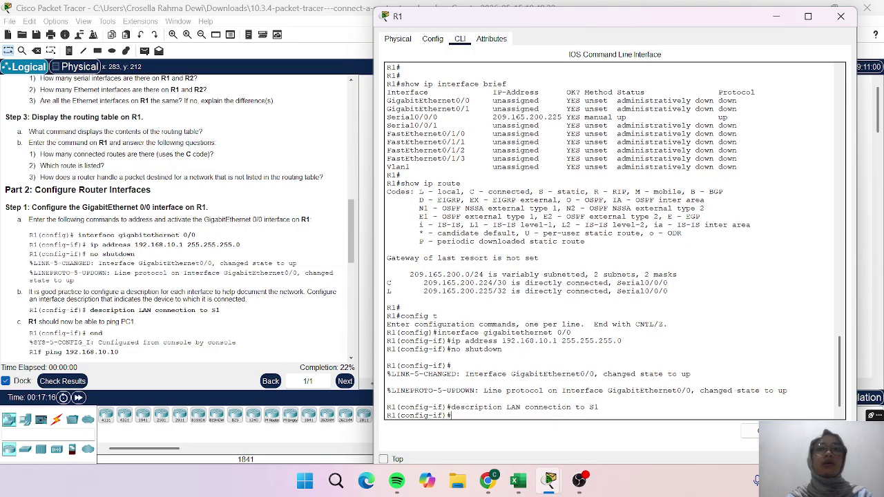
Leave configuration mode on R1 with end and ping PC1 at 192.168.10.10
text(end)
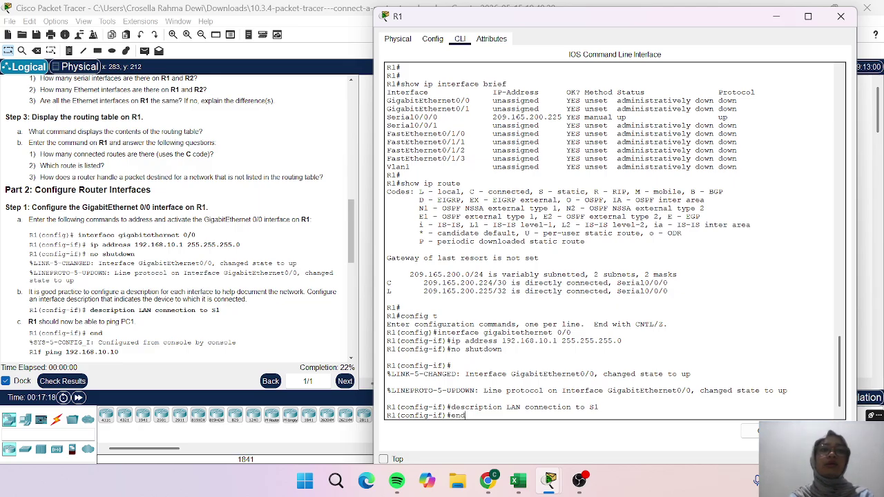
key(Return)
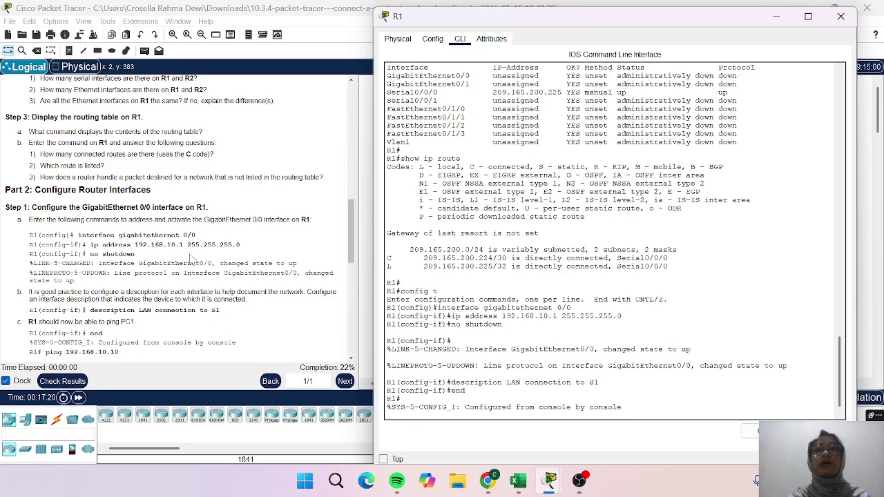
scroll(193, 258, down, 1)
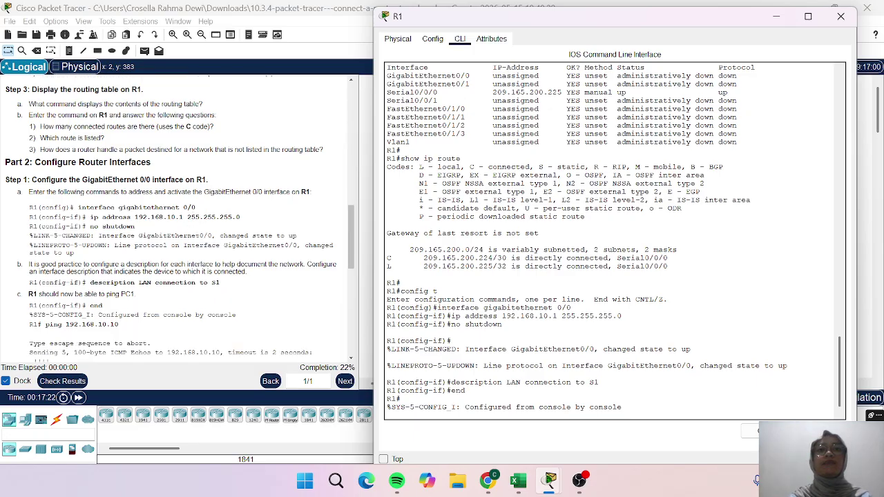
key(Return)
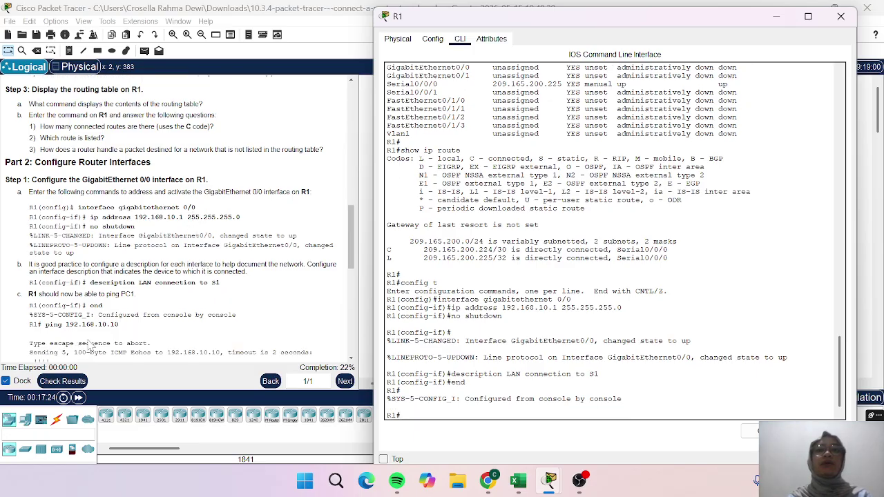
text(ping 192.168)
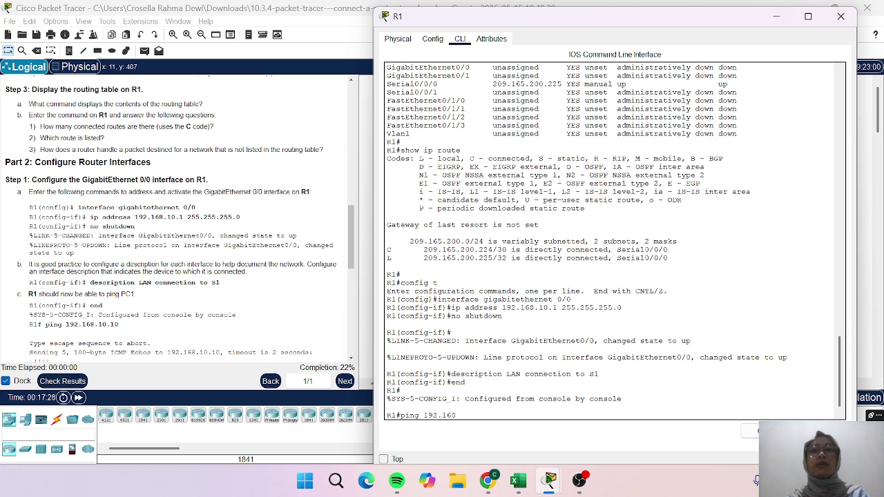
text(.10.10)
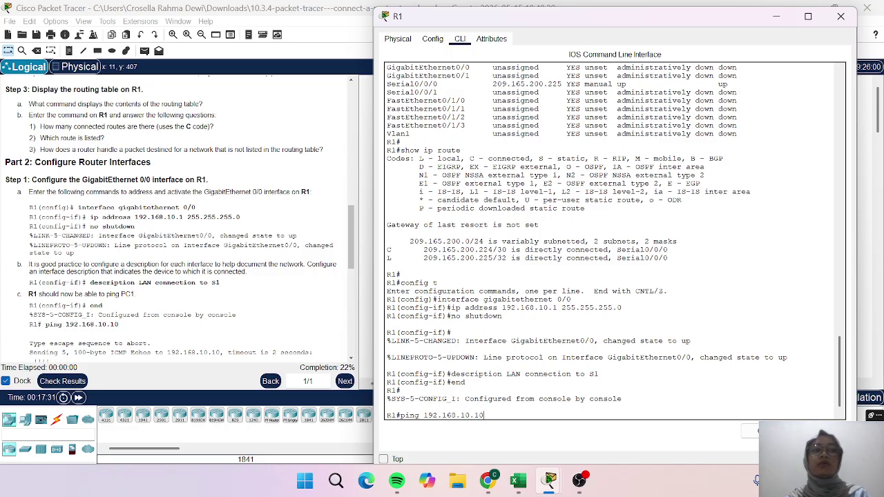
key(Return)
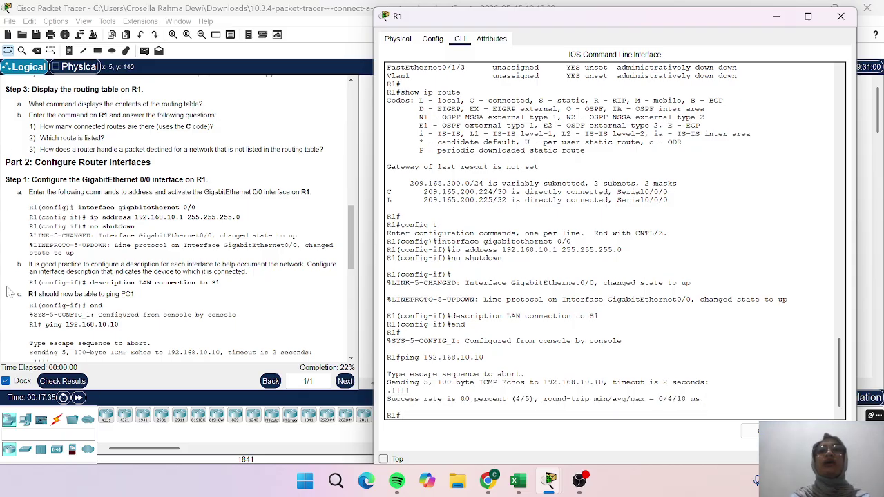
Following Part 2 Step 2, assign IP address 192.168.11.1 with mask 255.255.255.0 to R1's GigabitEthernet 0/1 interface
scroll(179, 221, down, 1)
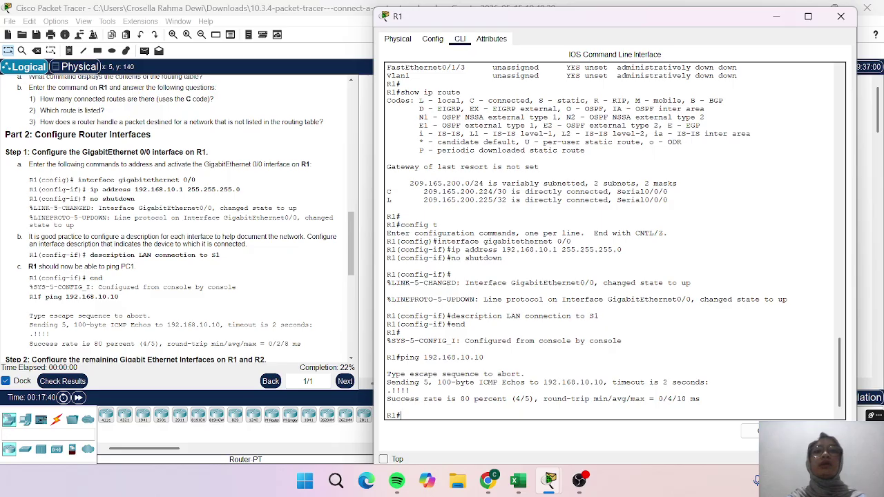
scroll(181, 270, down, 3)
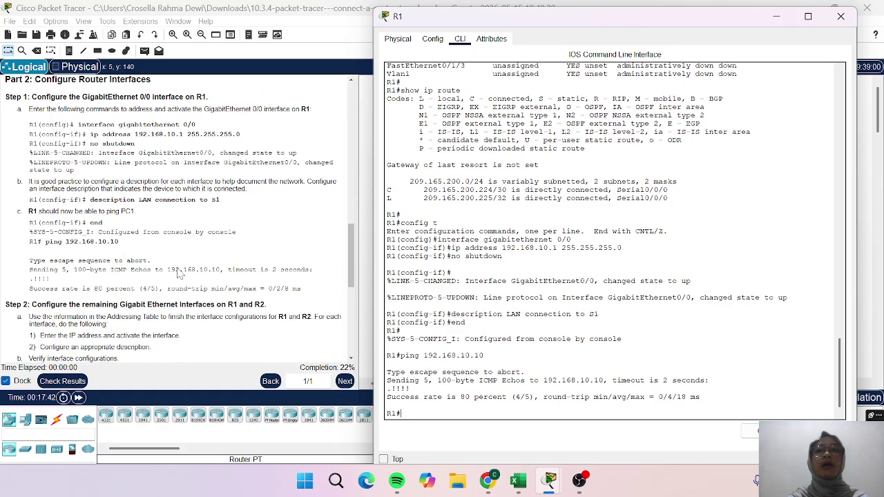
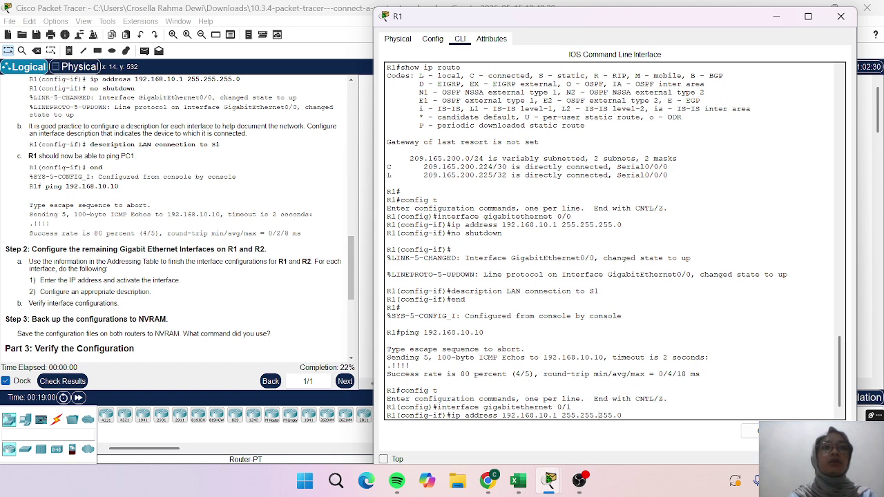
key(BackSpace)
text(1)
key(Return)
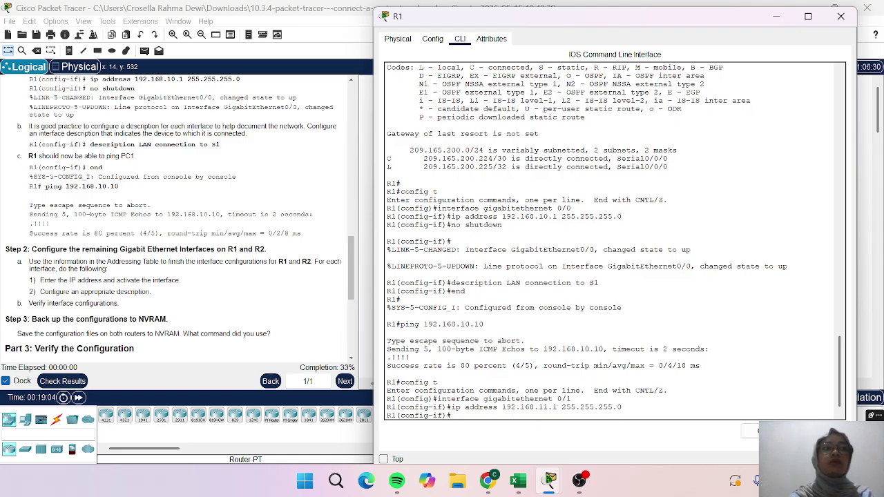
Activate R1's GigabitEthernet 0/1 interface by reusing the earlier no shutdown command
key(Up)
key(Up)
key(Up)
key(Up)
key(Up)
key(Return)
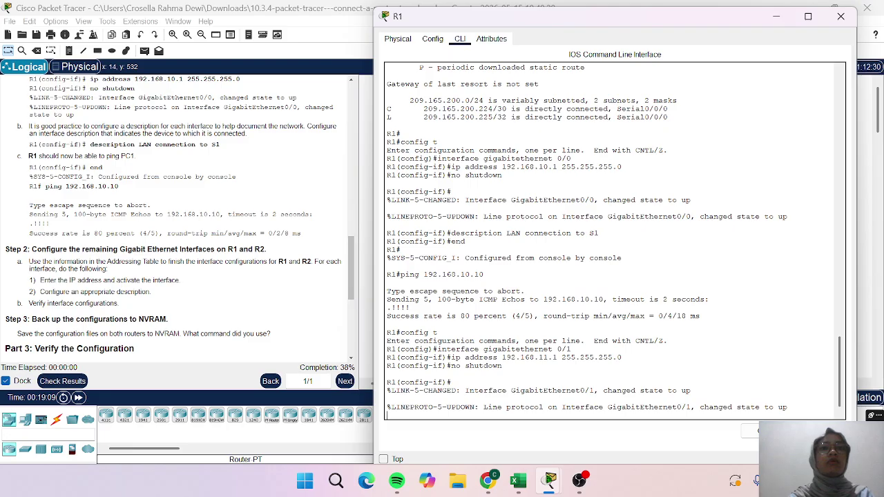
key(Return)
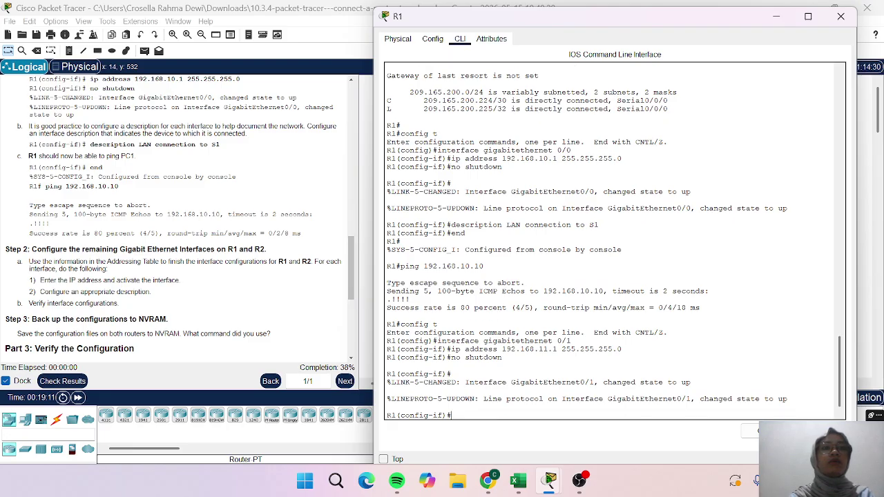
Reuse the earlier description command to describe R1's GigabitEthernet 0/1 interface as "LAN connection to S2"
key(Up)
key(Up)
key(Up)
key(Up)
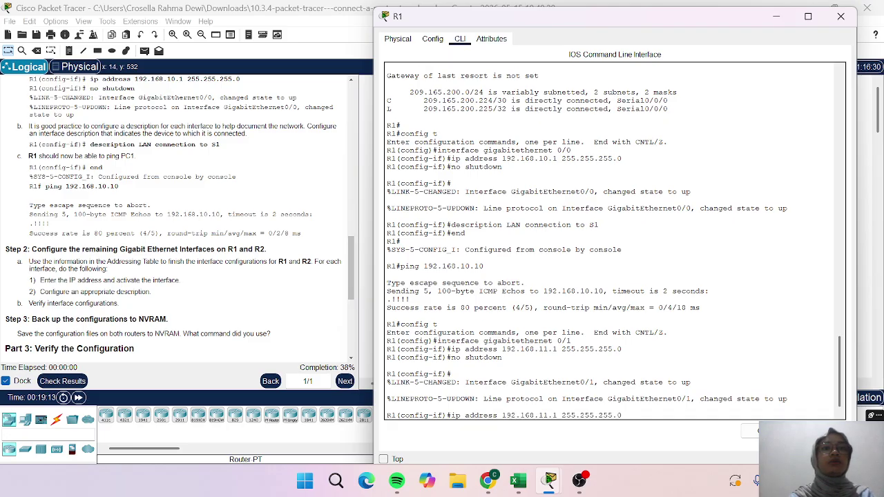
key(Up)
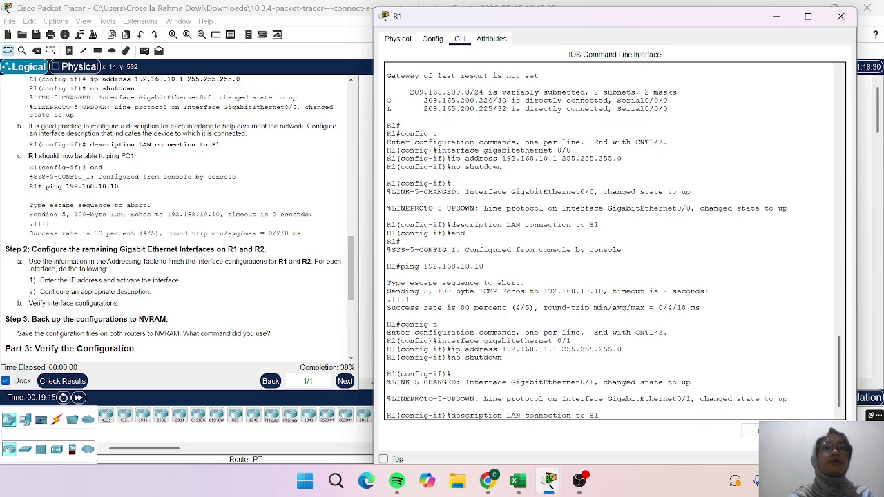
text(2)
key(Return)
key(Return)
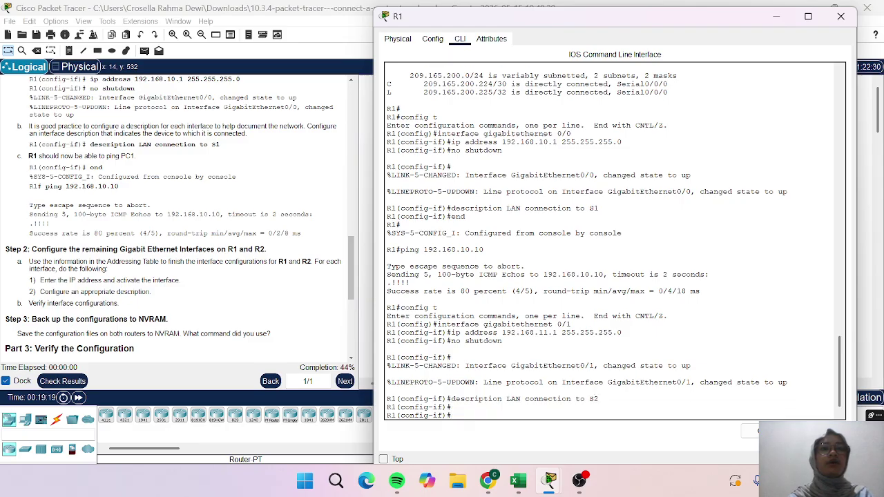
Leave configuration mode on R1 by reusing the earlier end command, and minimize the R1 window
key(Up)
key(Up)
key(Up)
key(Up)
key(Up)
key(Return)
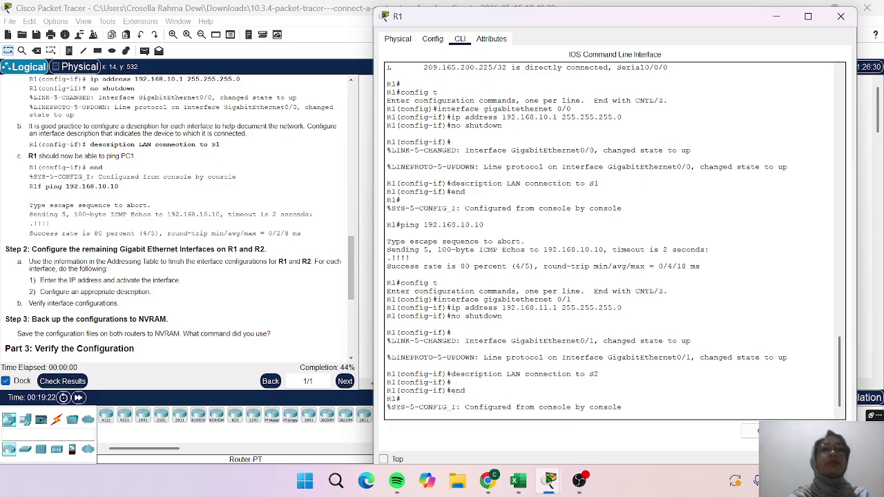
key(Return)
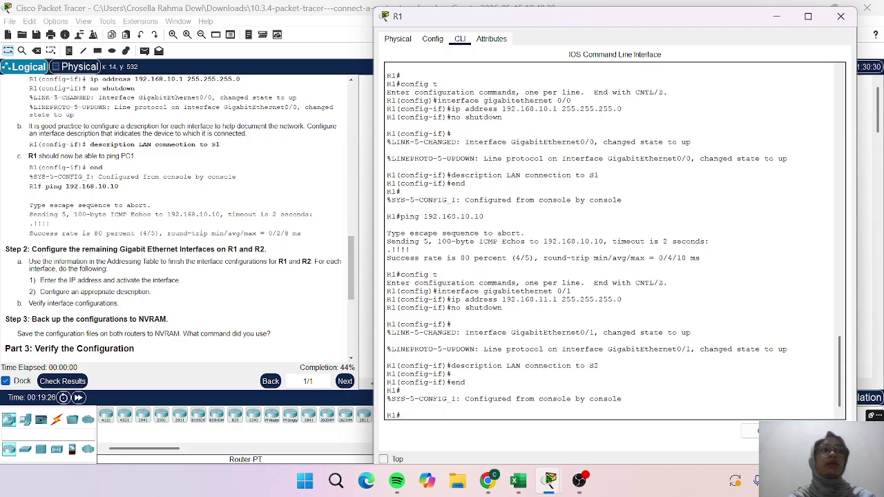
click(779, 16)
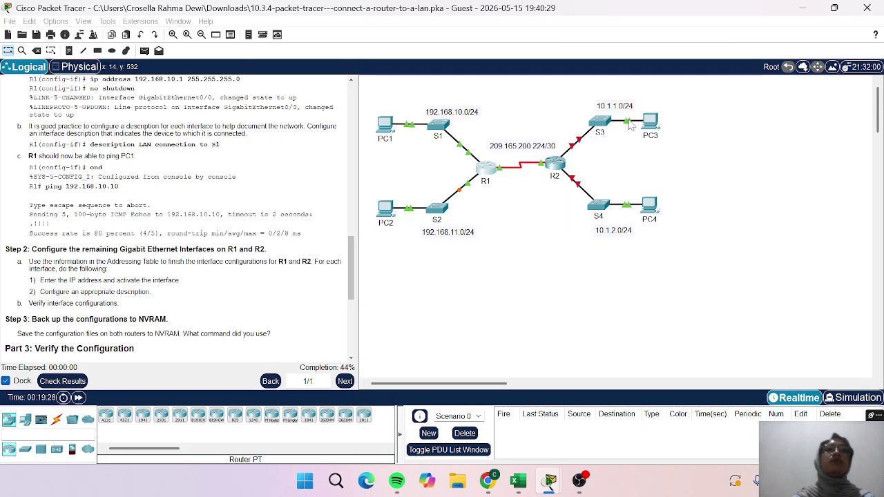
Open R2's command line and enter interface configuration mode for GigabitEthernet 0/0
click(558, 169)
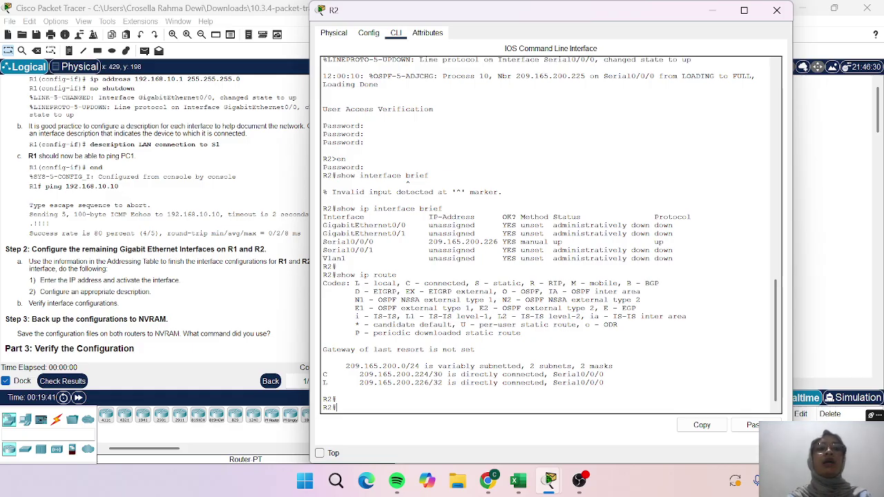
text(config )
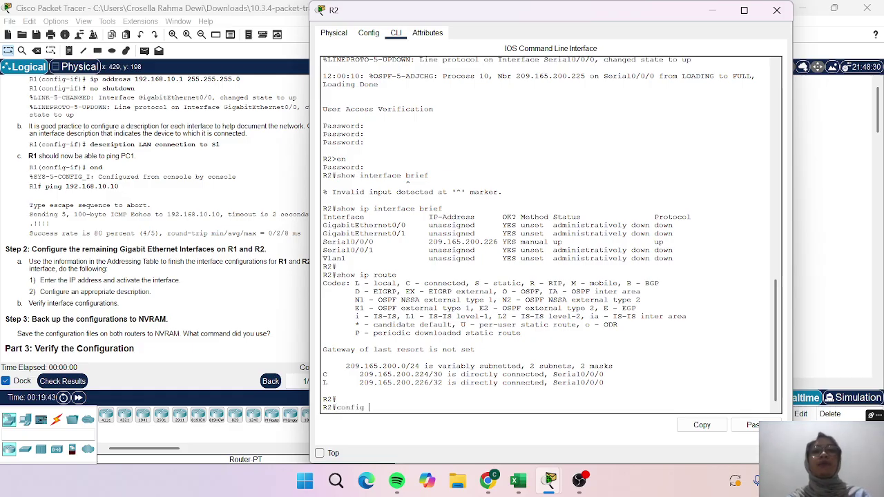
text(t)
key(Return)
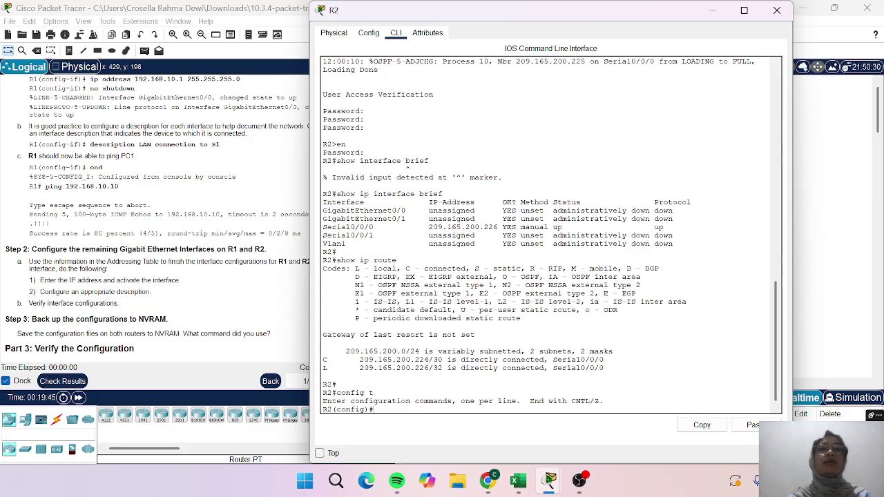
text(int)
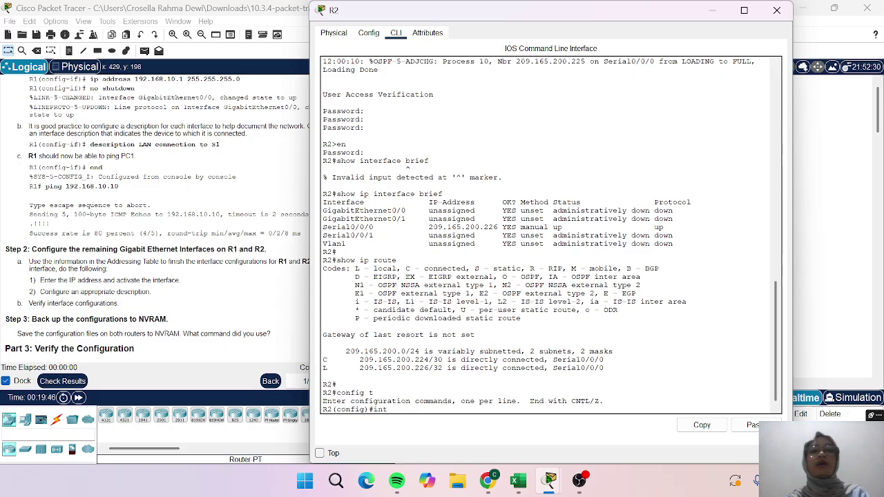
text(erface gigabit)
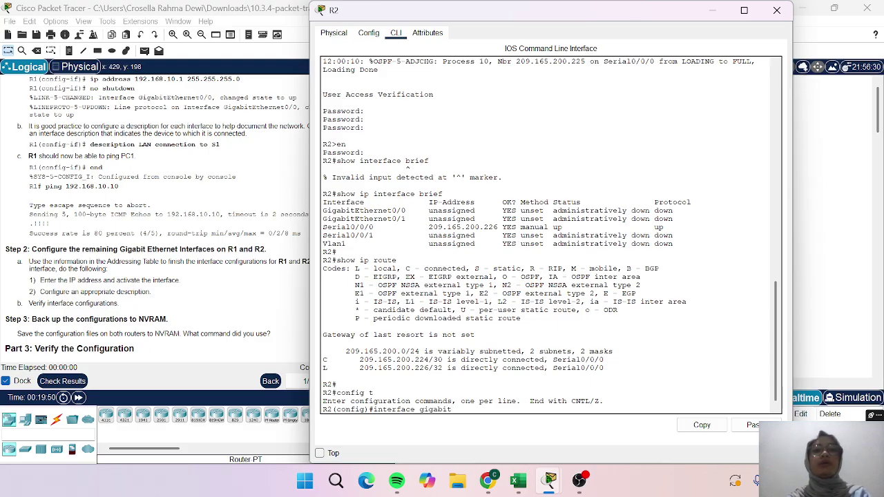
text(ethe)
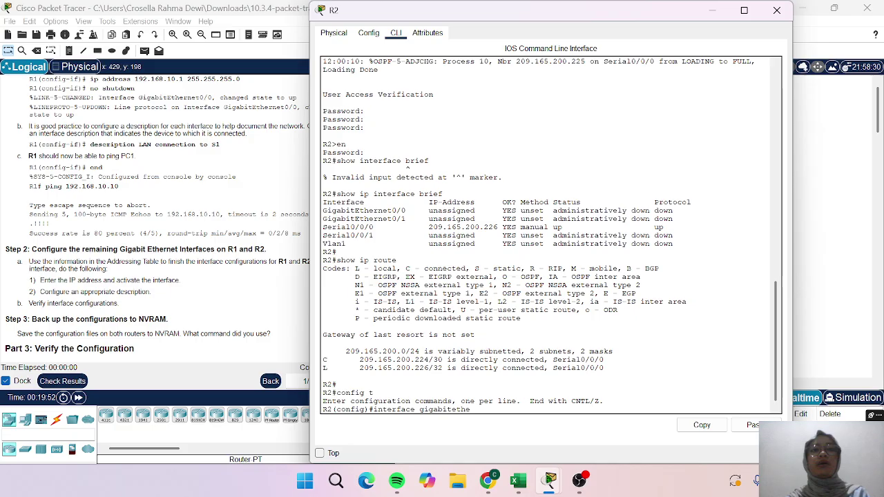
text(rnet)
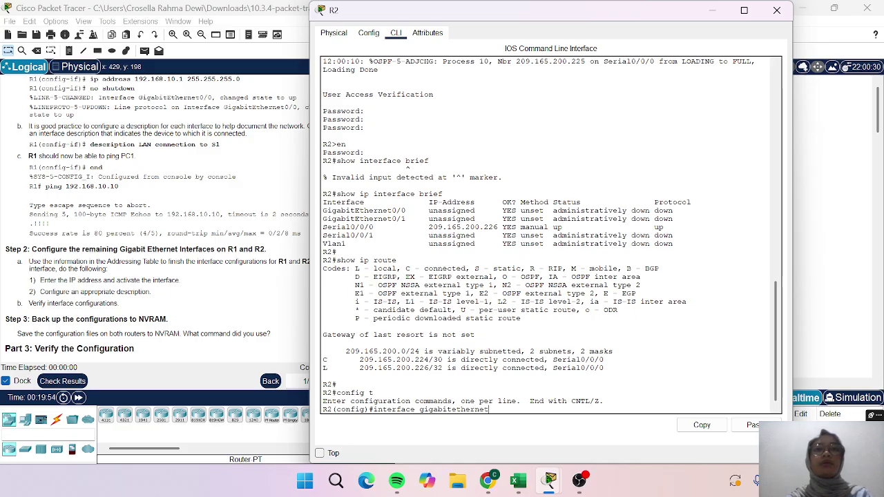
text( 0/0)
key(Return)
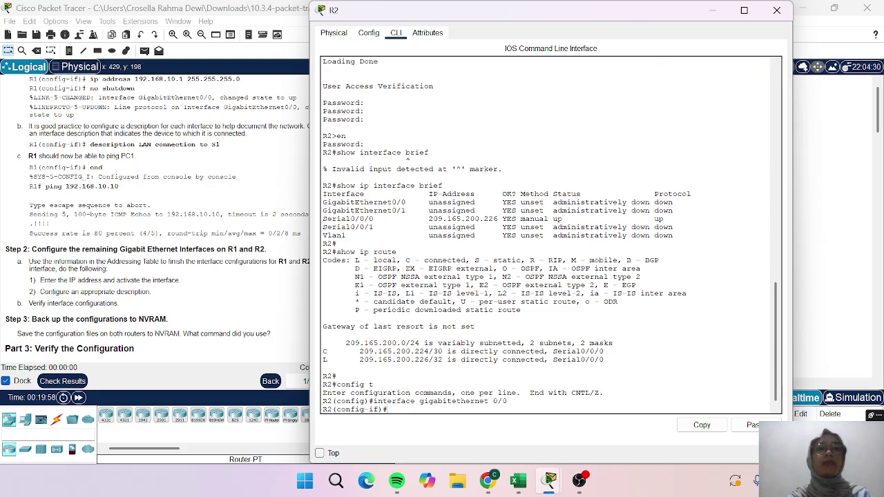
Assign IP address 10.1.1.1 with mask 255.255.255.0 to R2's GigabitEthernet 0/0 interface
text(ip address)
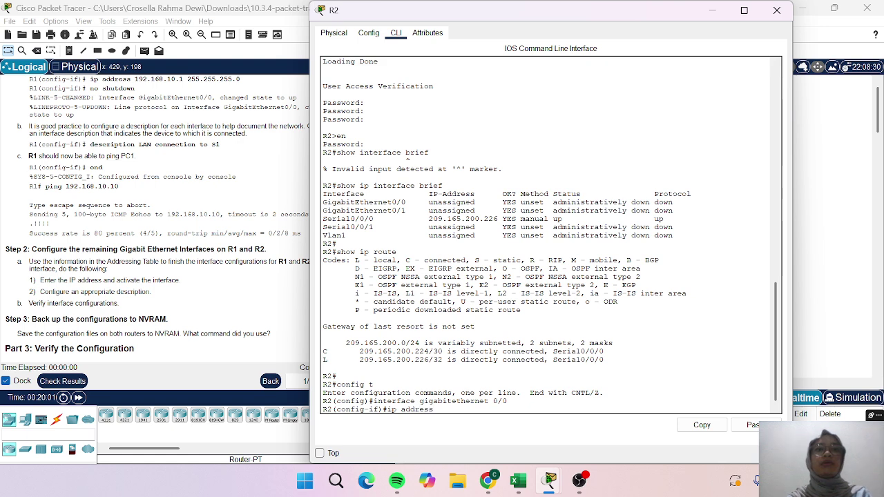
text( 10.1)
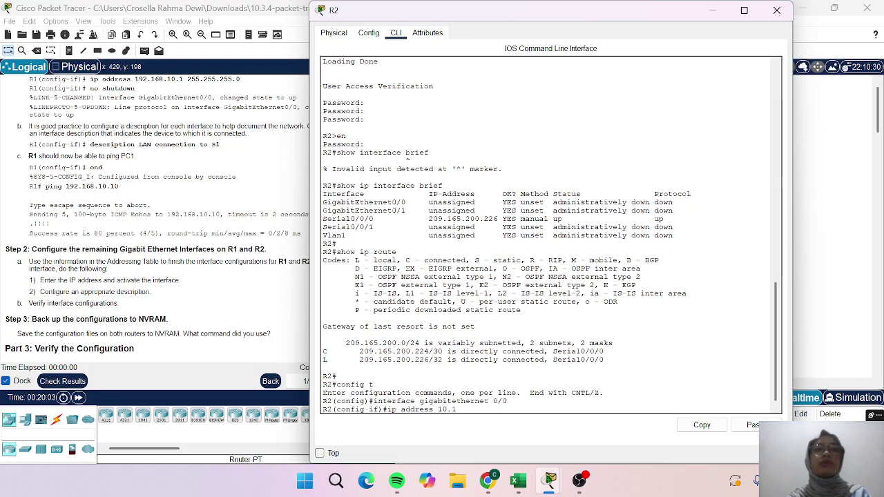
text(.1.1)
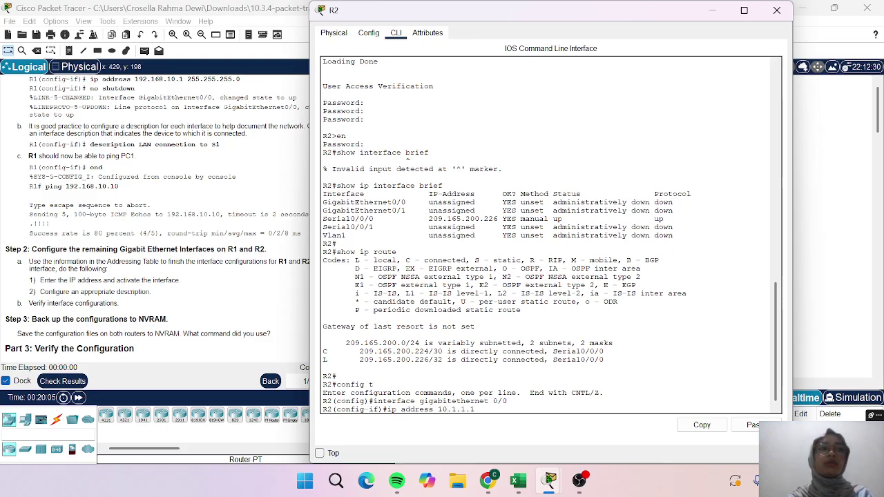
text( 255)
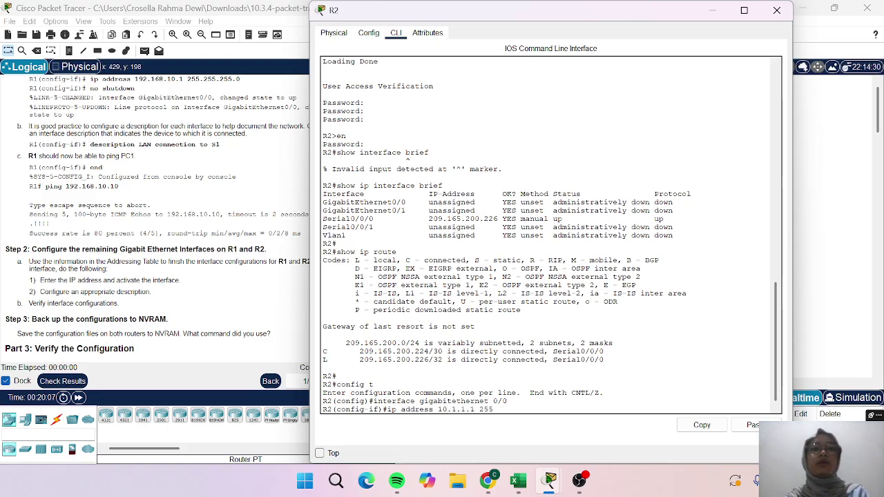
text(.255.255.0)
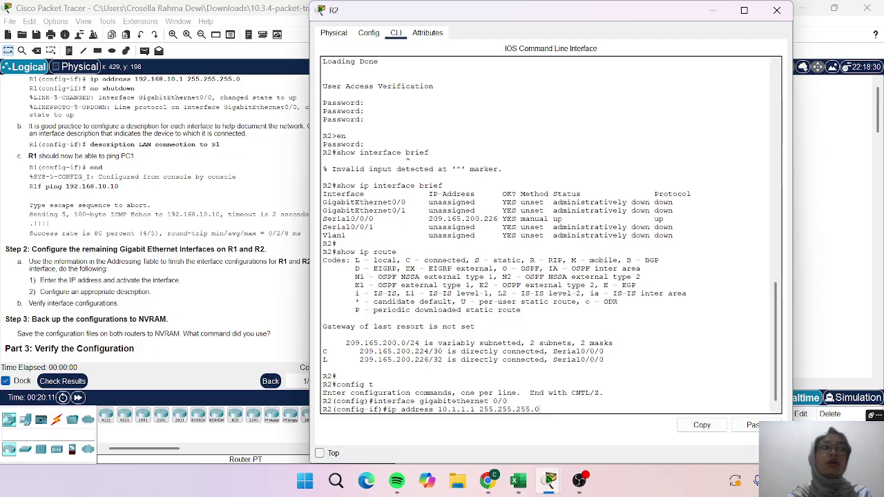
key(Return)
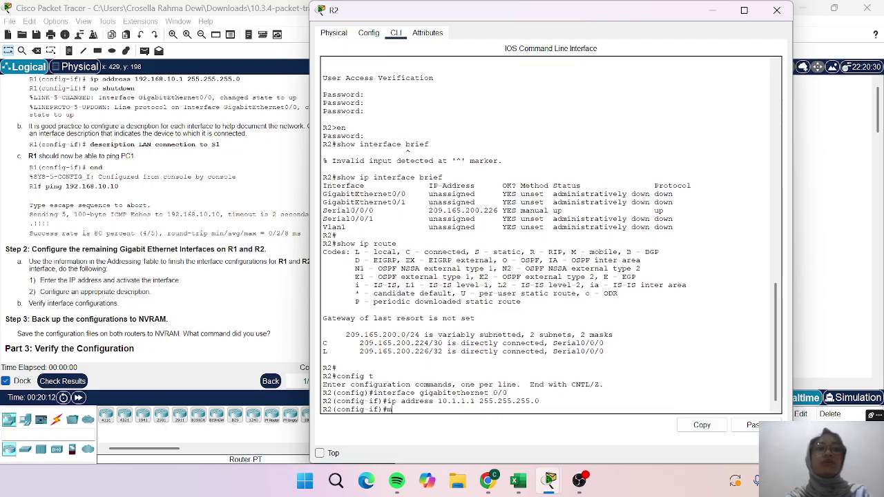
Activate R2's GigabitEthernet 0/0 interface with the no shutdown command
text(b)
key(BackSpace)
text(no shutdown)
key(Return)
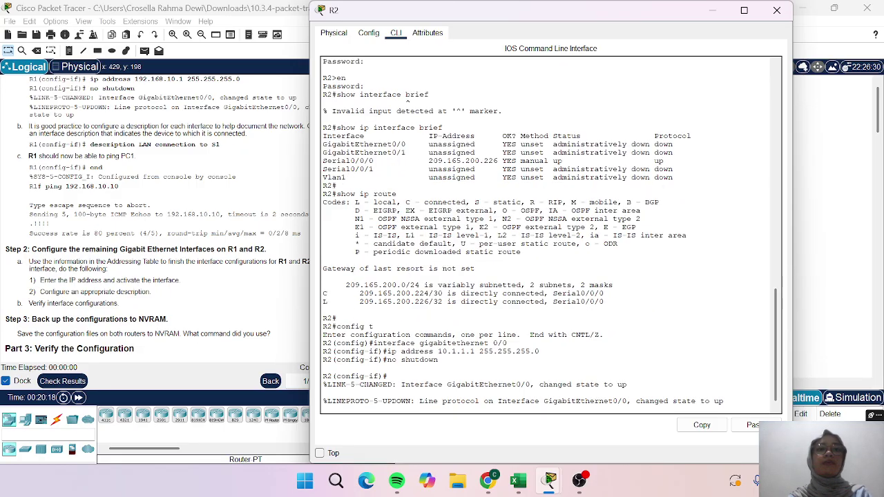
key(Return)
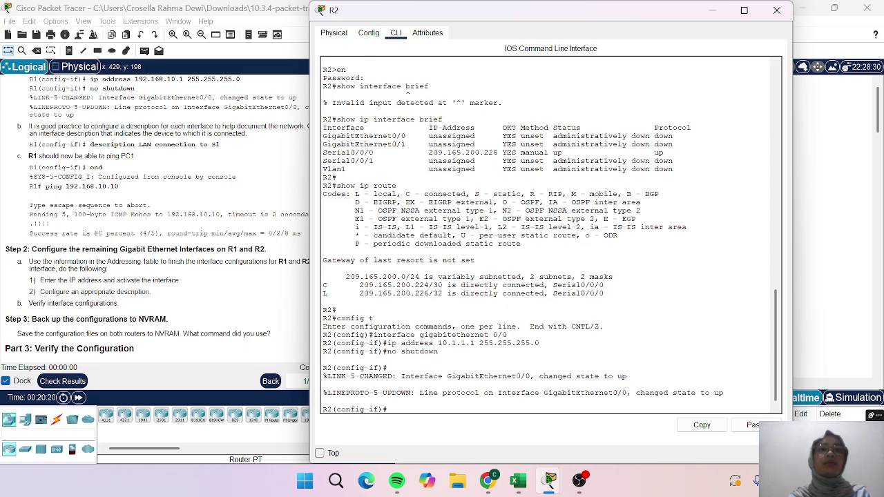
Describe R2's GigabitEthernet 0/0 interface as "LAN connection to S3" and leave configuration mode with end
text(descri)
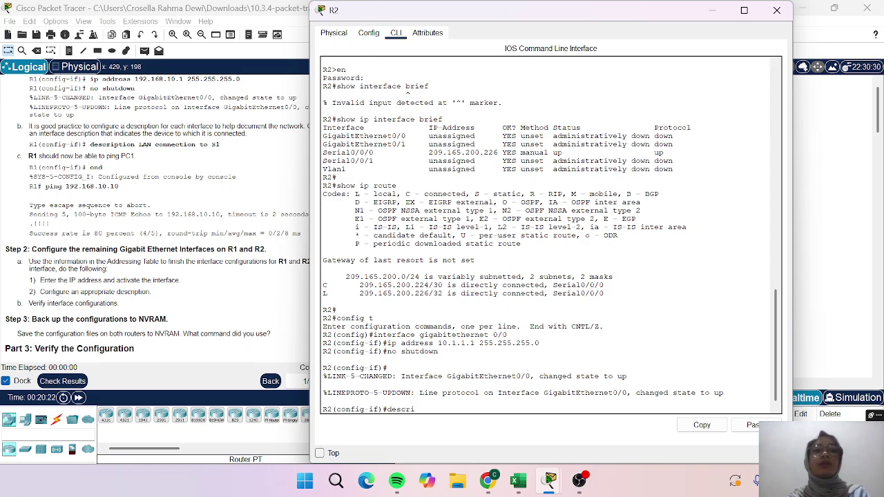
text(ption)
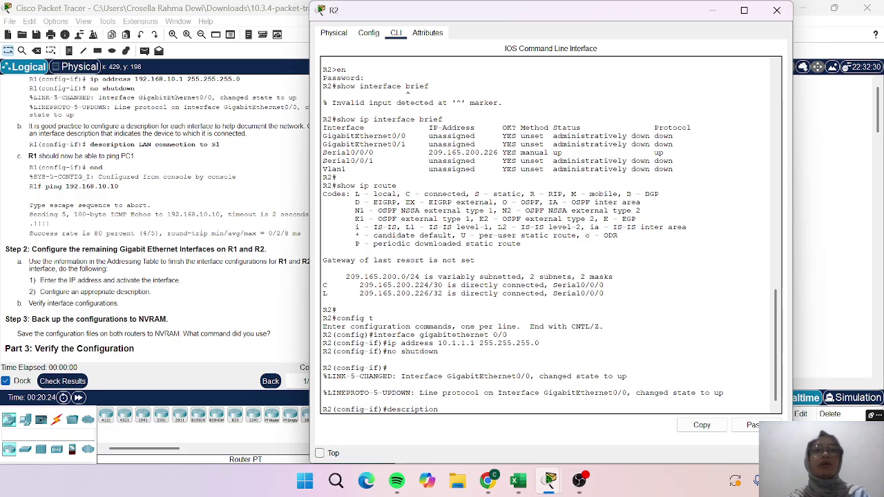
text( LAN conn)
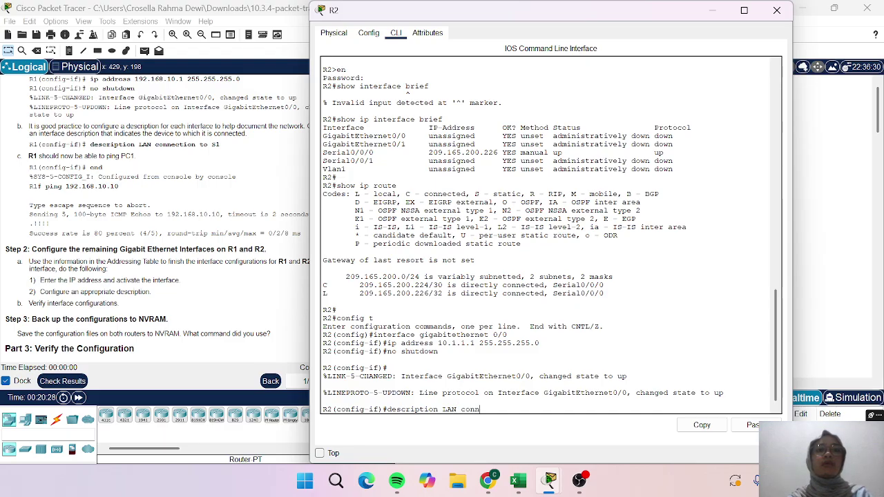
text(ection)
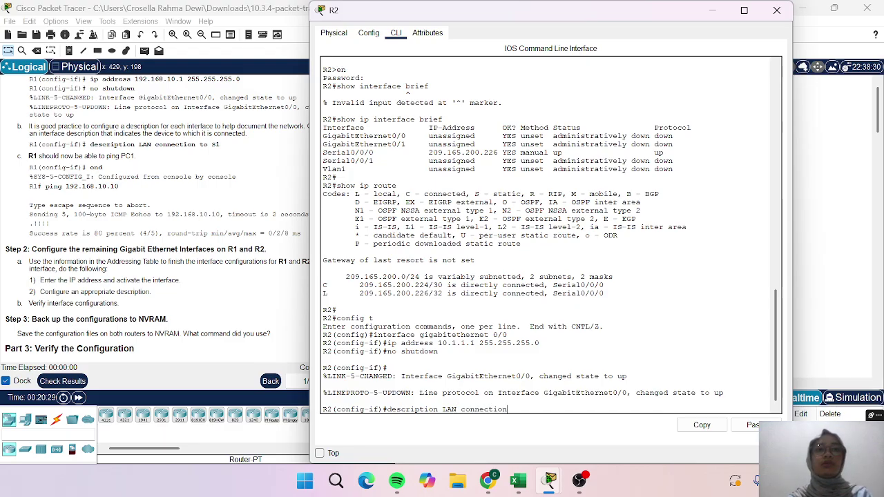
text( to S3)
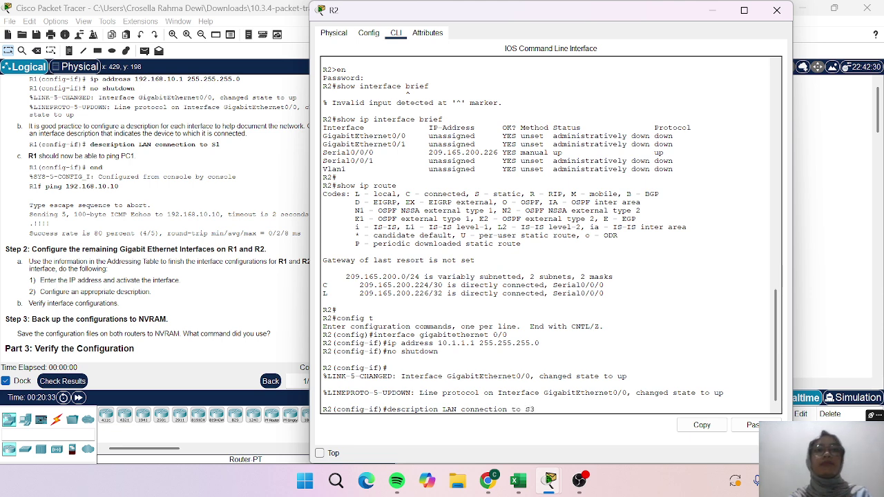
key(Return)
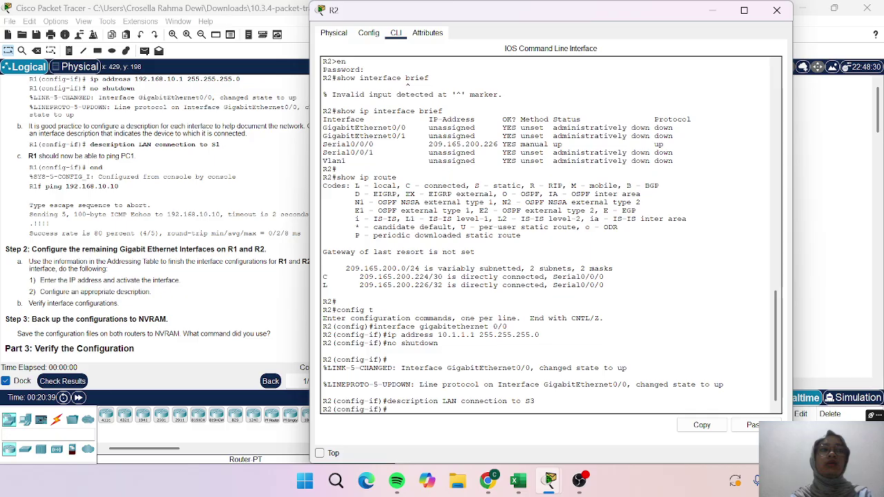
text(end)
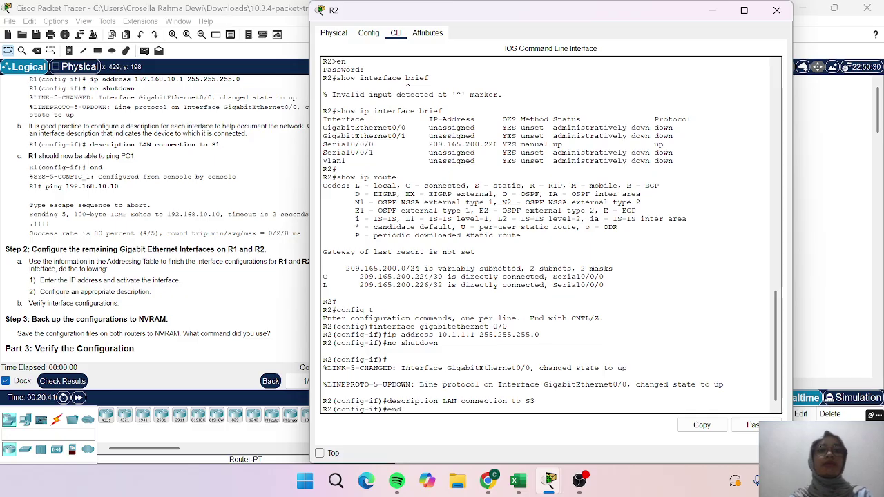
key(Return)
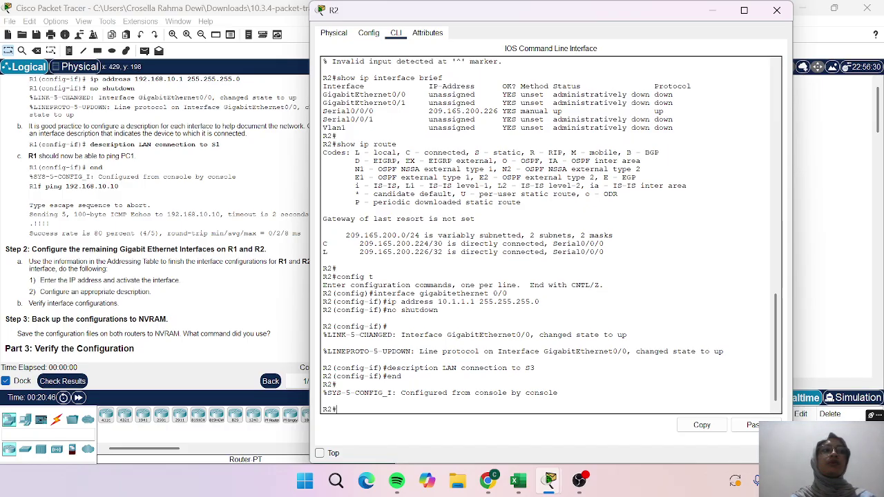
Return to configuration mode on R2 and enter GigabitEthernet 0/1 by editing the earlier interface command
text(config t)
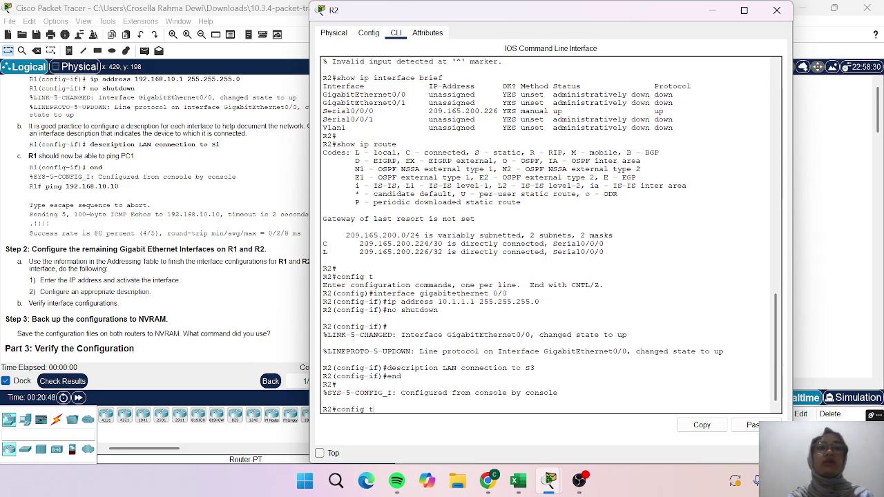
key(Return)
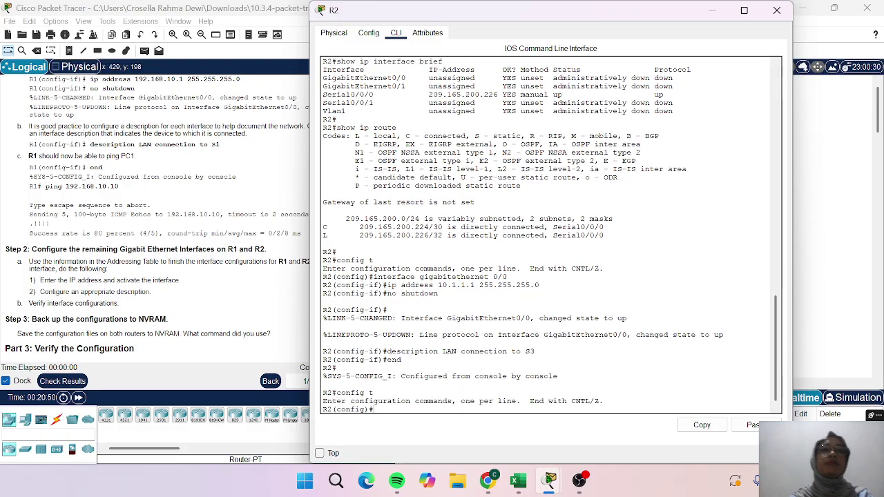
key(Up)
key(Up)
key(Up)
key(Up)
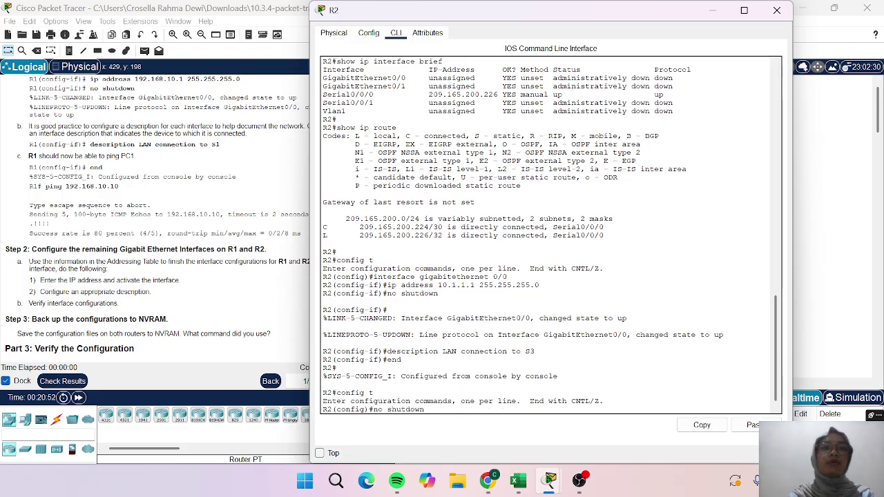
key(Up)
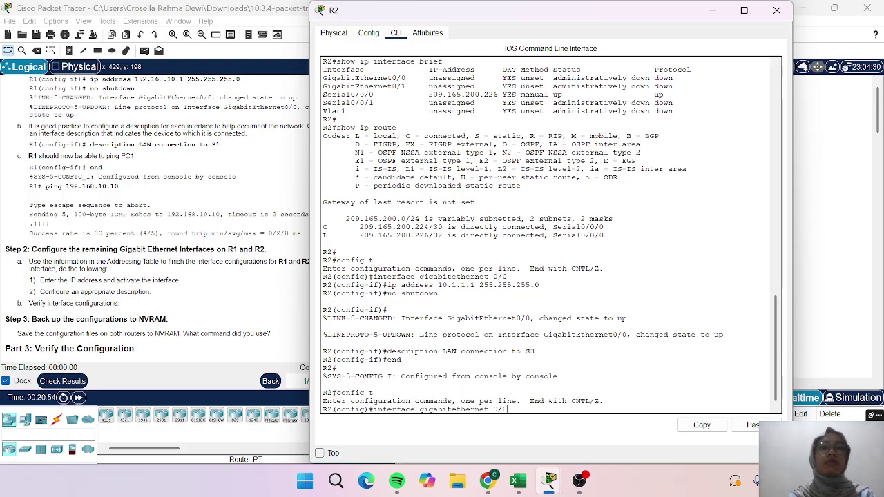
key(BackSpace)
text(1)
key(Return)
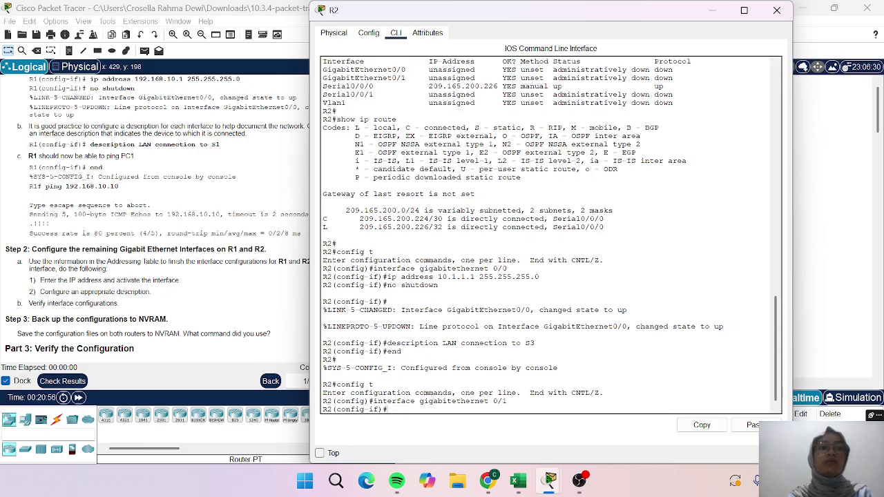
Assign IP address 10.1.2.1 with mask 255.255.255.0 to R2's GigabitEthernet 0/1 by editing the earlier ip address command
key(Up)
key(Up)
key(Up)
key(Up)
key(Up)
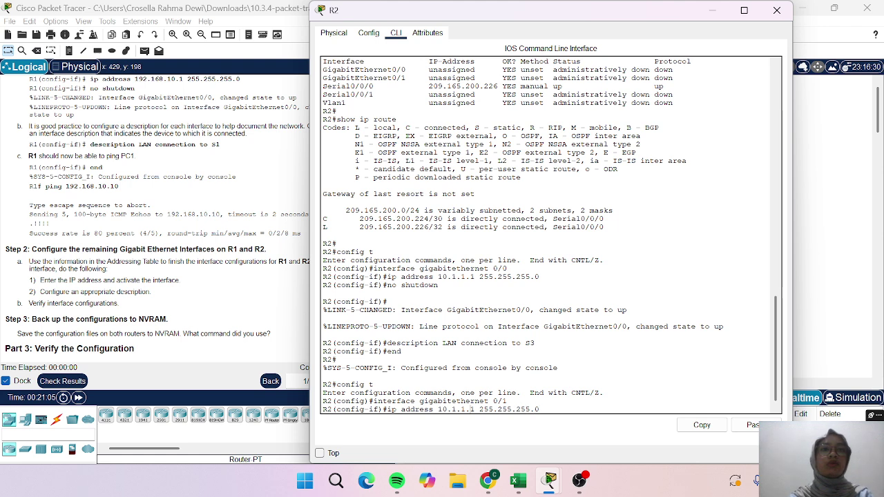
key(Left)
key(Left)
key(Left)
key(BackSpace)
text(2)
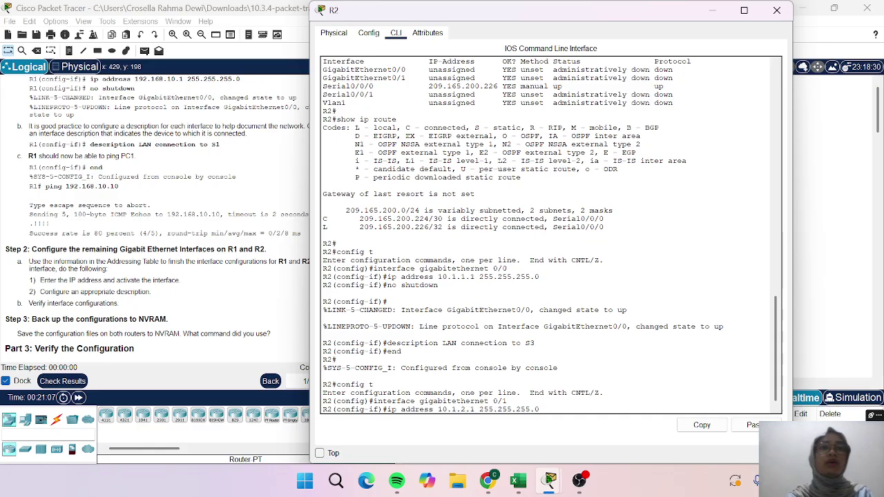
key(Return)
Activate R2's GigabitEthernet 0/1 interface by reusing the earlier no shutdown command
key(Up)
key(Up)
key(Up)
key(Up)
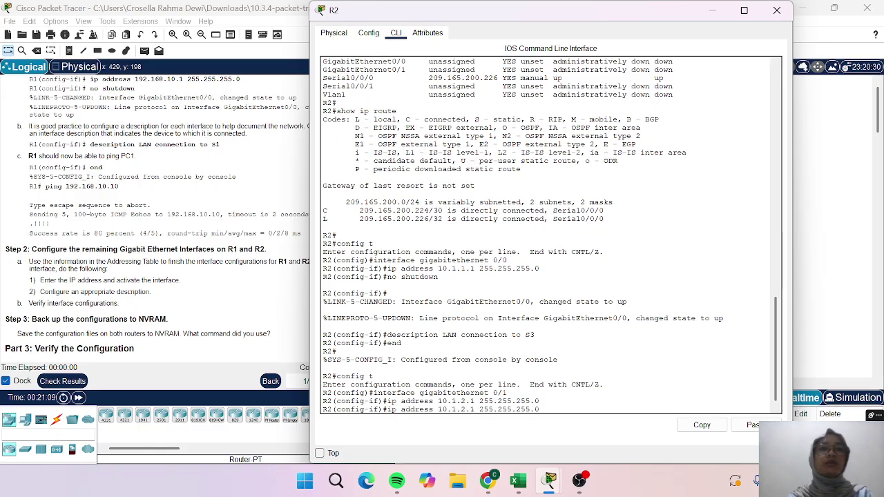
key(Up)
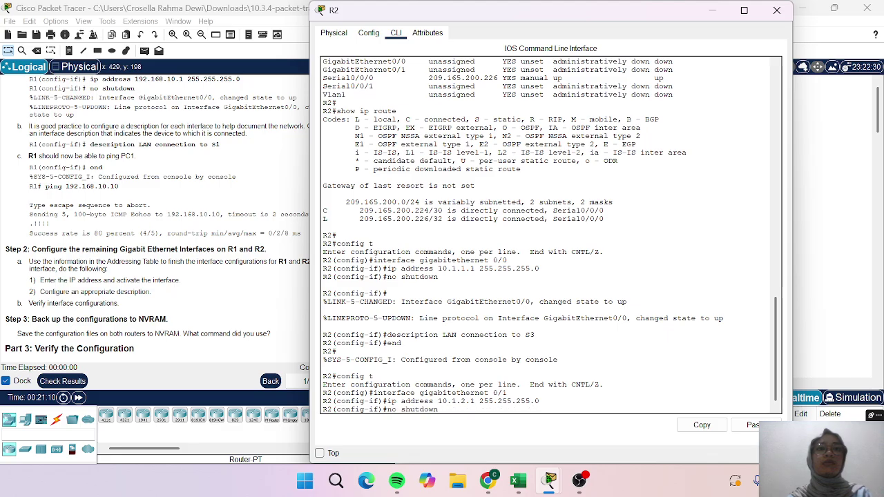
key(Return)
key(Up)
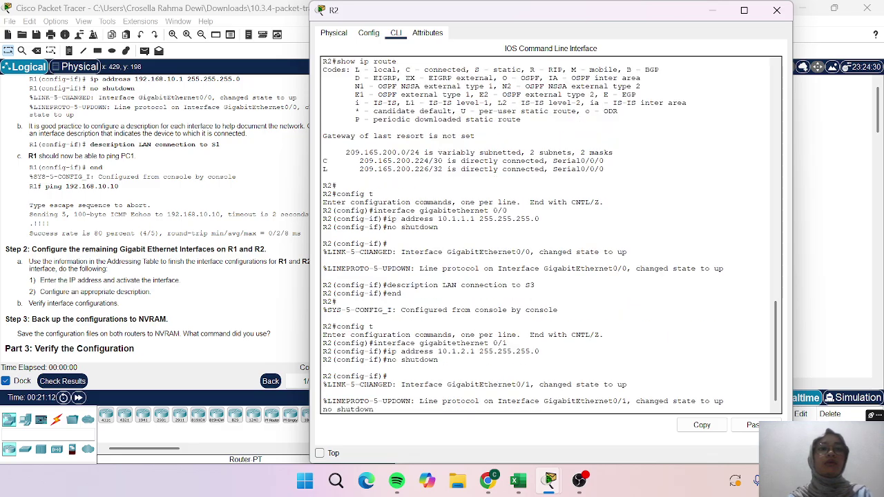
key(BackSpace)
key(BackSpace)
key(BackSpace)
key(BackSpace)
key(BackSpace)
key(BackSpace)
key(BackSpace)
key(BackSpace)
key(BackSpace)
key(BackSpace)
key(BackSpace)
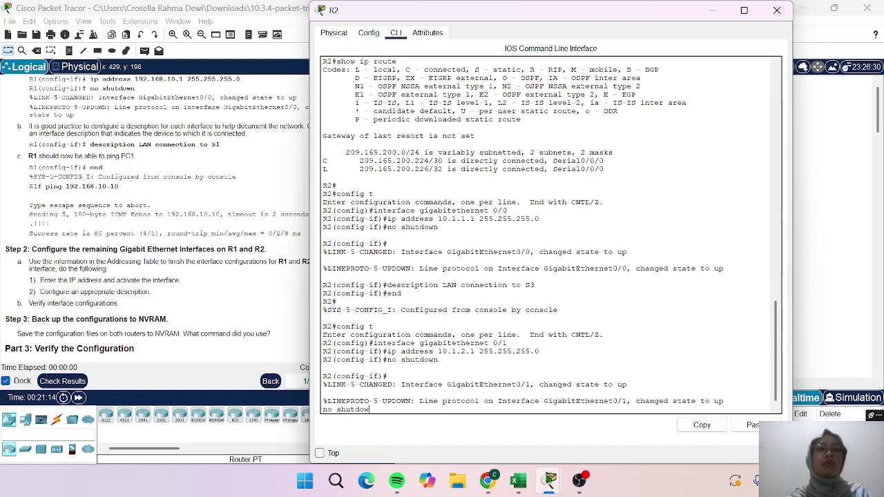
Describe R2's GigabitEthernet 0/1 interface as "LAN connection to S4" by editing the earlier description command
key(Return)
key(Up)
key(Up)
key(Up)
key(Up)
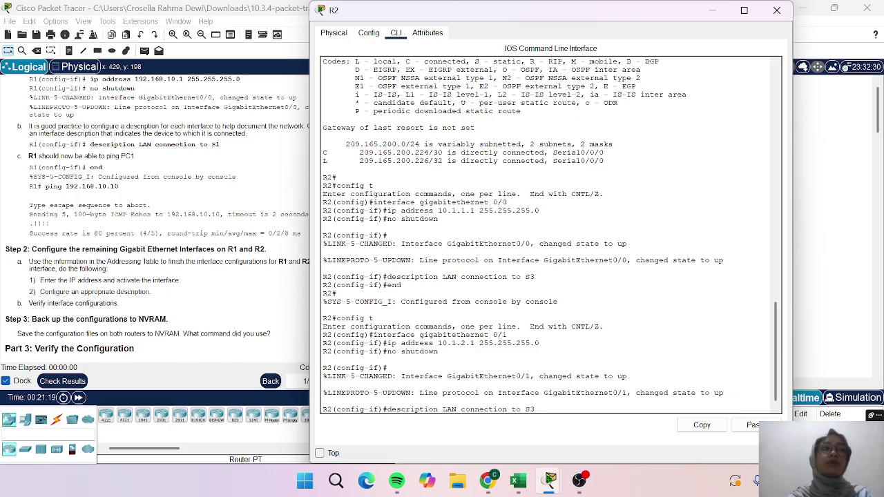
key(BackSpace)
text(4)
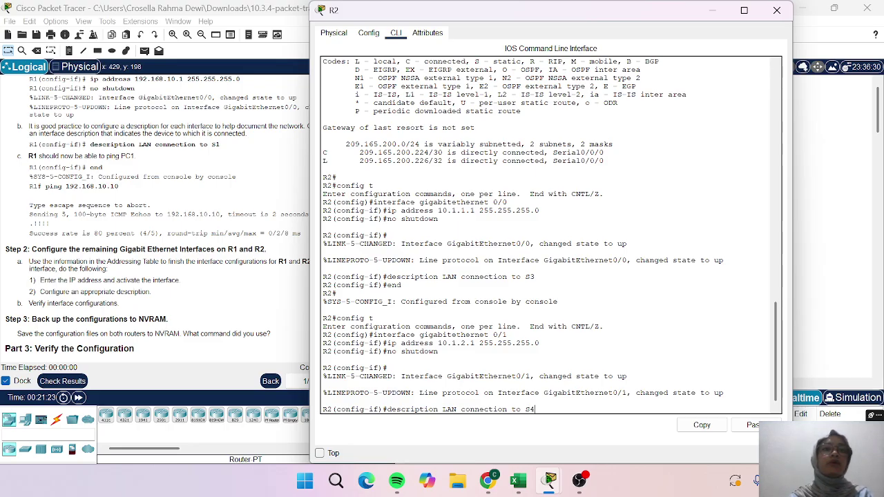
key(Return)
Leave configuration mode on R2 by reusing the earlier end command and bring up a fresh privileged prompt
key(Up)
key(Up)
key(Up)
key(Up)
key(Up)
key(Up)
key(Return)
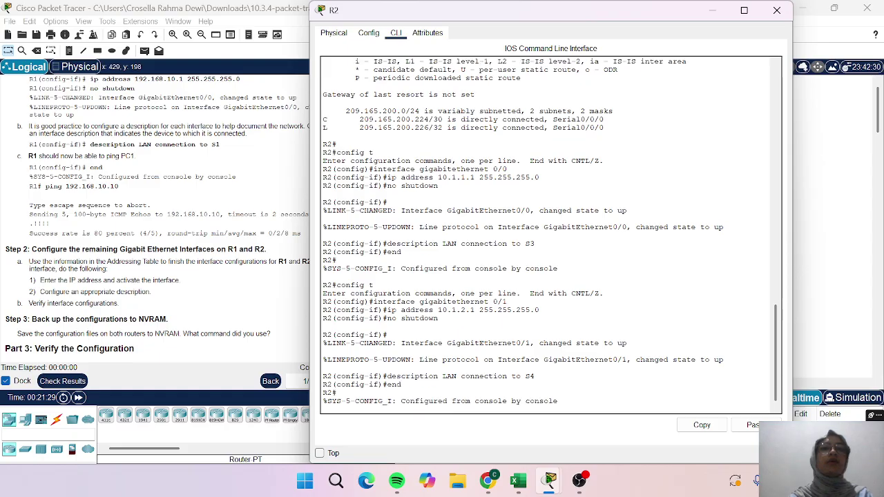
key(Return)
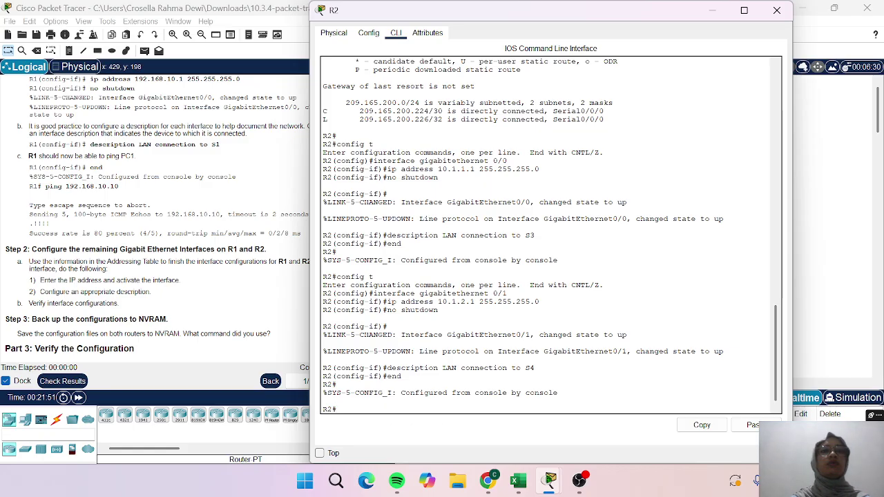
Back up R2's configuration to NVRAM with copy running-config startup-config, accepting the default destination filename
text(c)
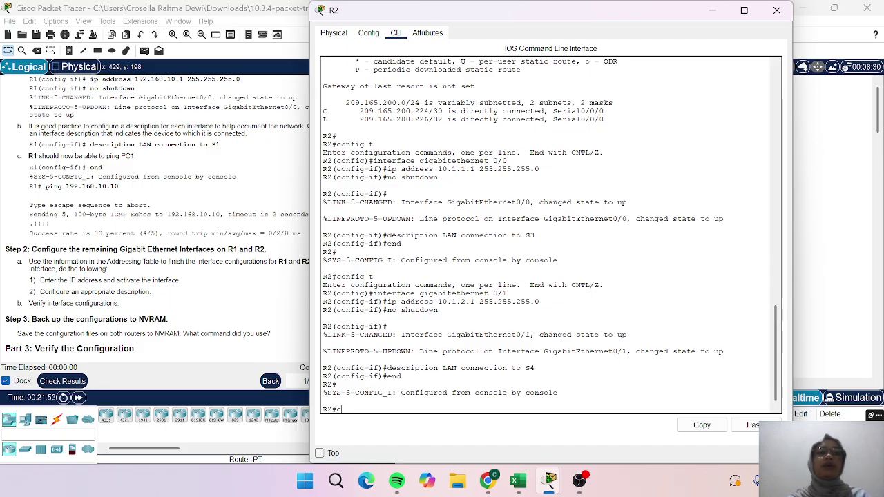
text(opy runni)
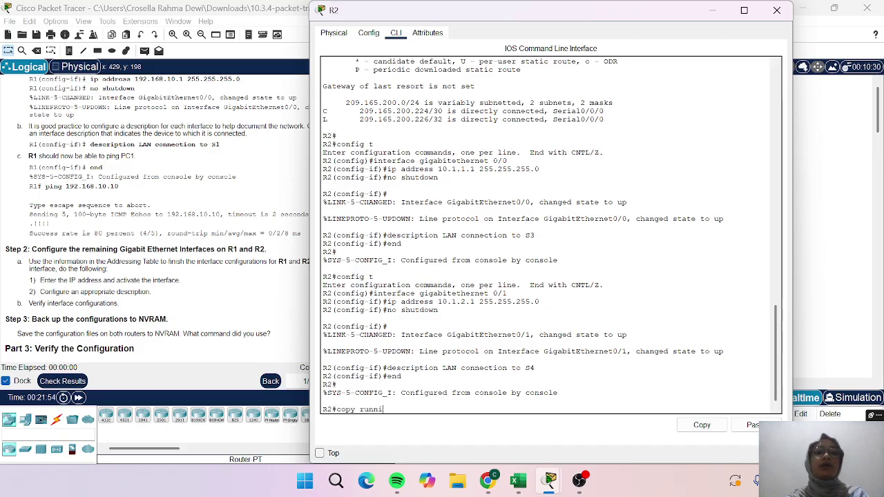
text(ng-config startup)
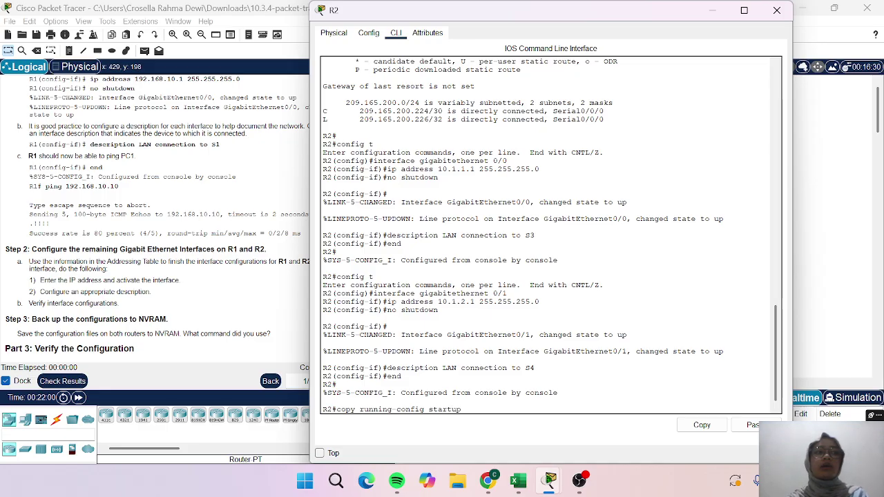
text(-config)
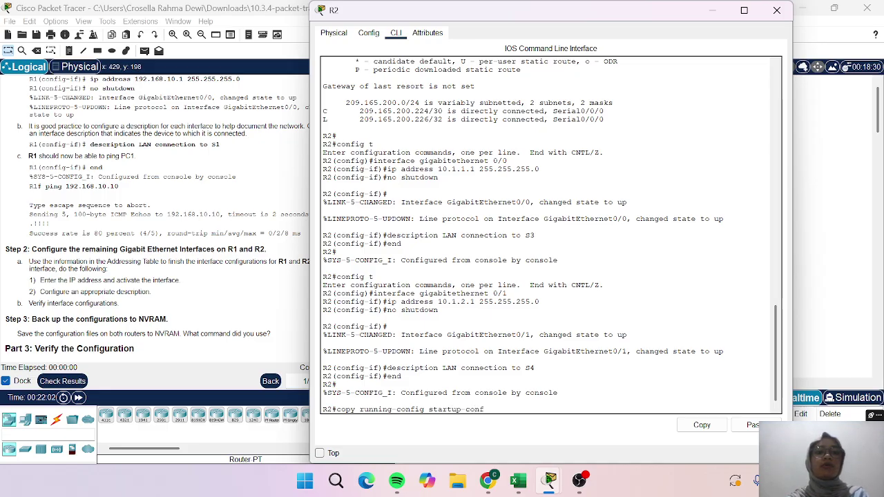
key(Return)
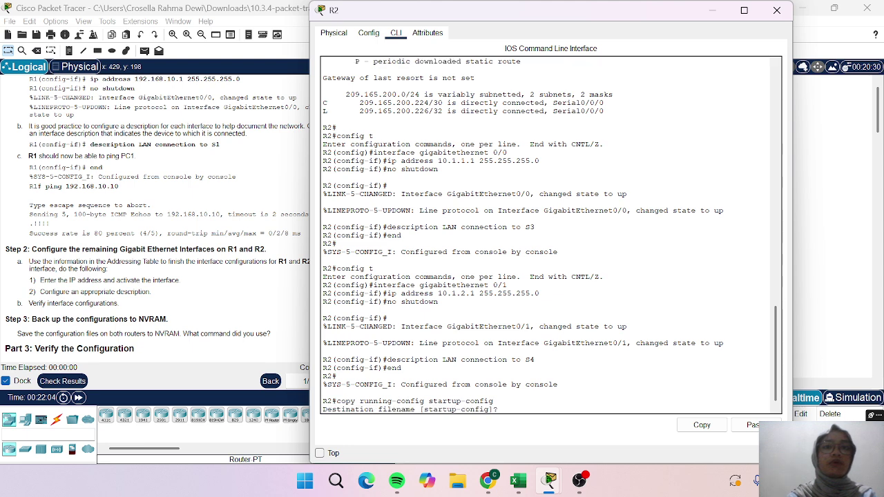
key(Return)
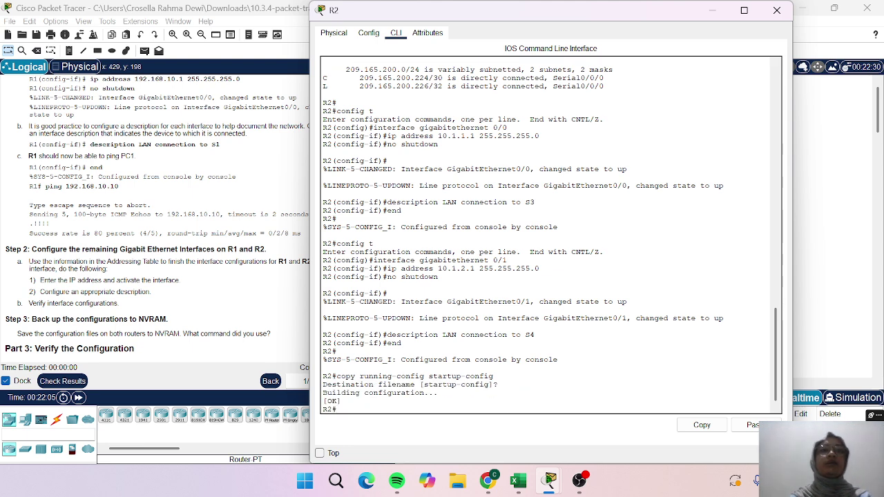
Switch to R1's command line and save its configuration with copy running-config startup-config, accepting the default destination filename
click(711, 12)
mouse_move(550, 476)
click(559, 425)
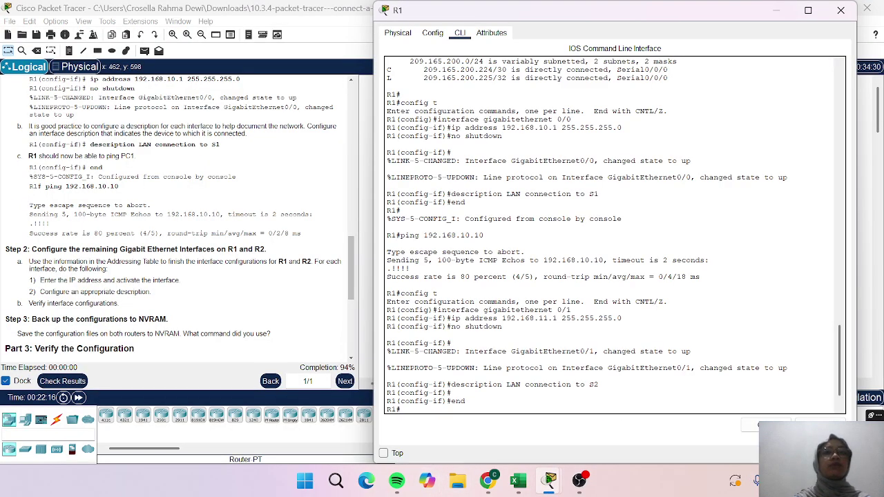
text(cop)
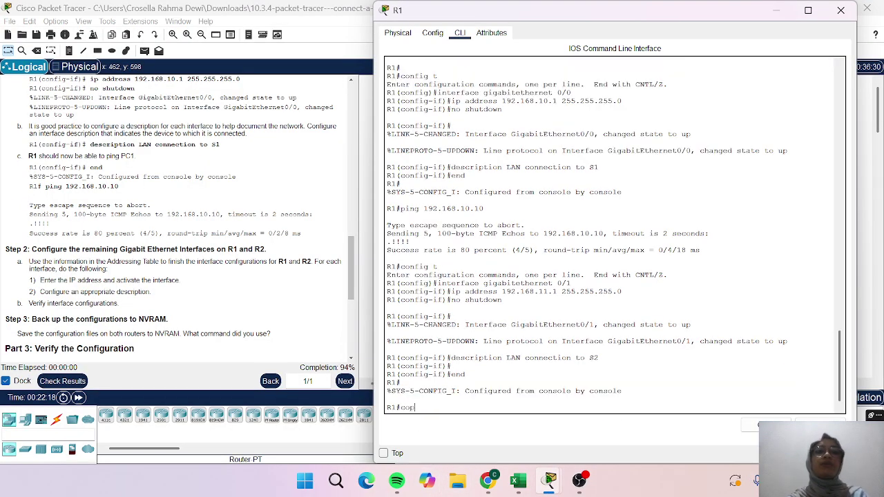
text(y run)
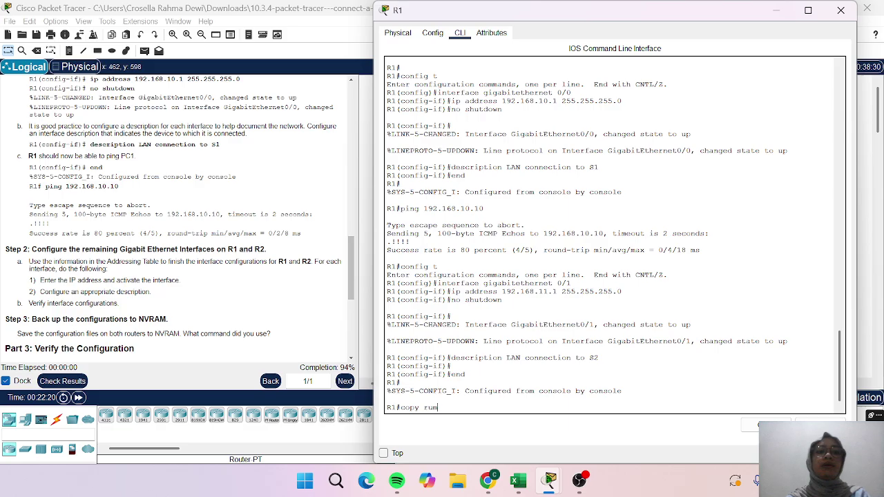
text(ning)
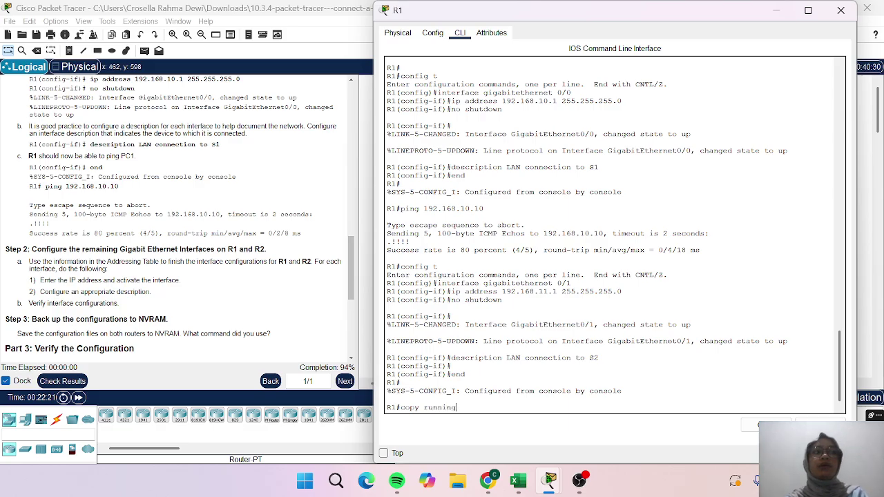
text(-config startup)
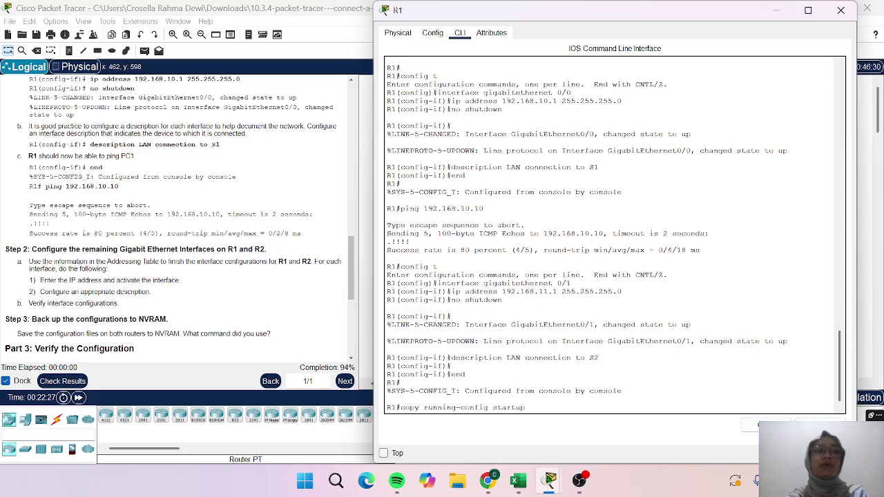
text(-config)
key(Return)
key(Return)
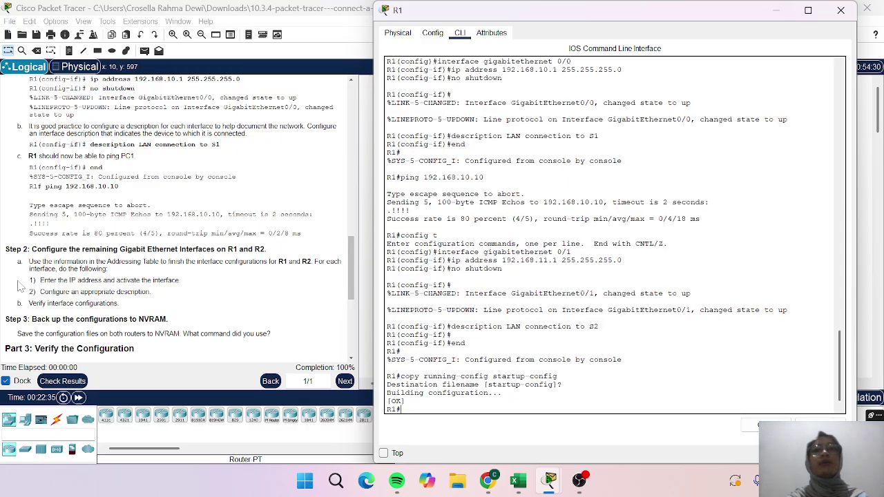
Run show ip interface brief on R1 to verify its interface addresses and status, as Part 3 asks
scroll(78, 341, down, 3)
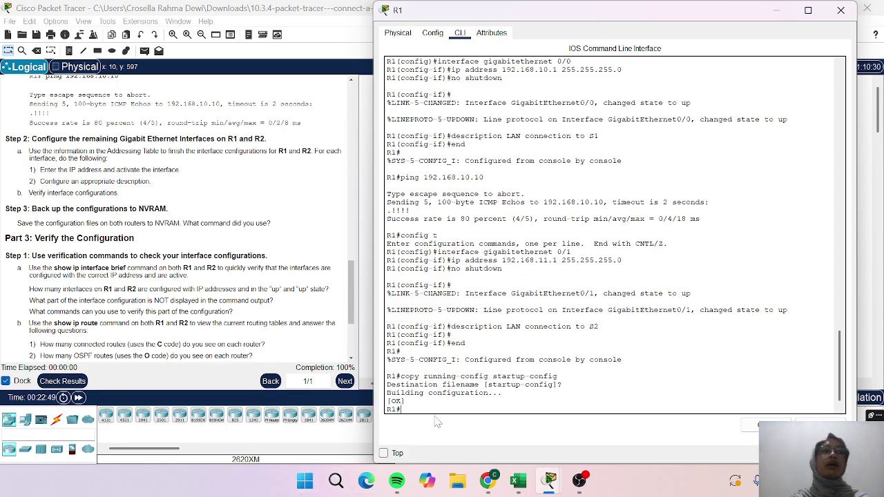
text(show ip in)
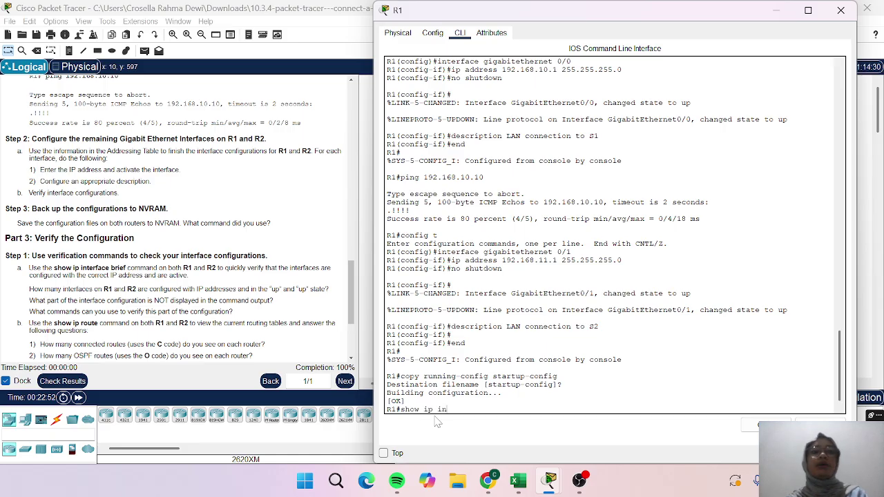
text(terface brief)
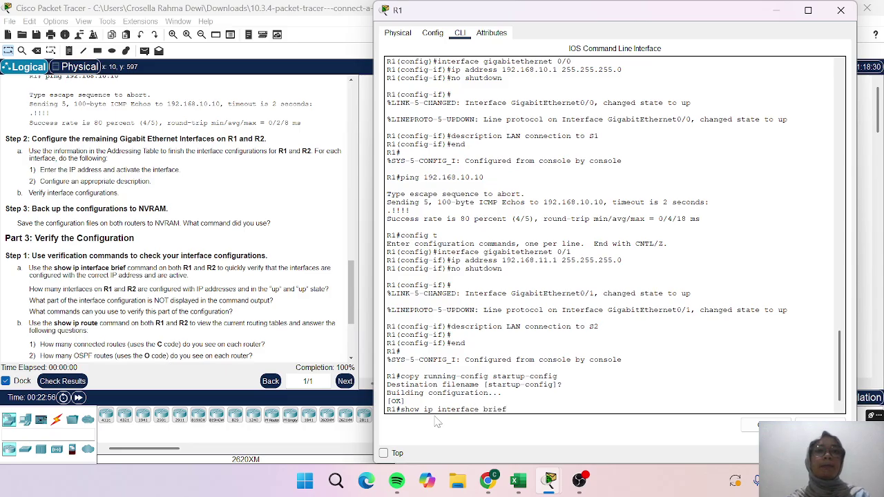
key(Return)
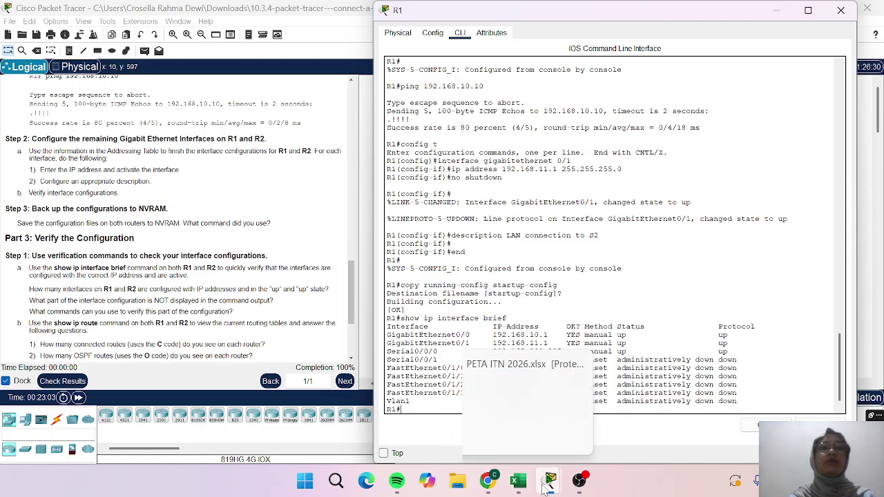
Switch to R2's command line and run show ip interface brief to verify its interface addresses and status
click(655, 428)
key(Return)
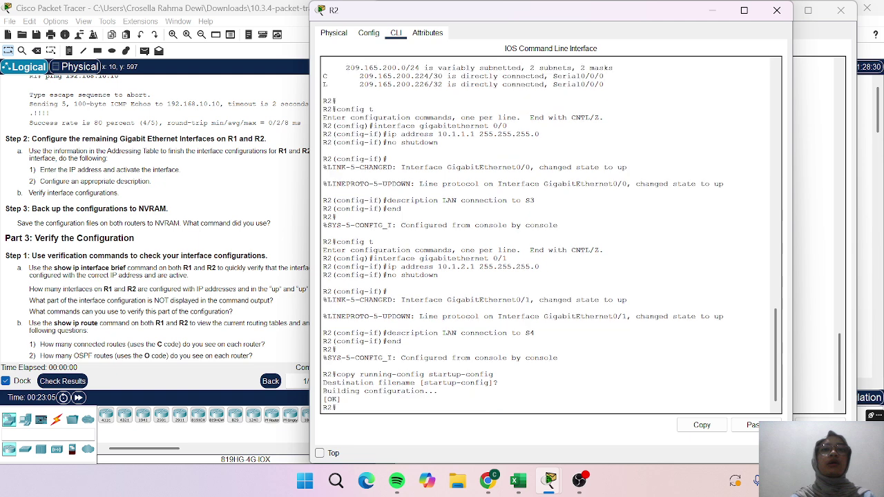
text(ho)
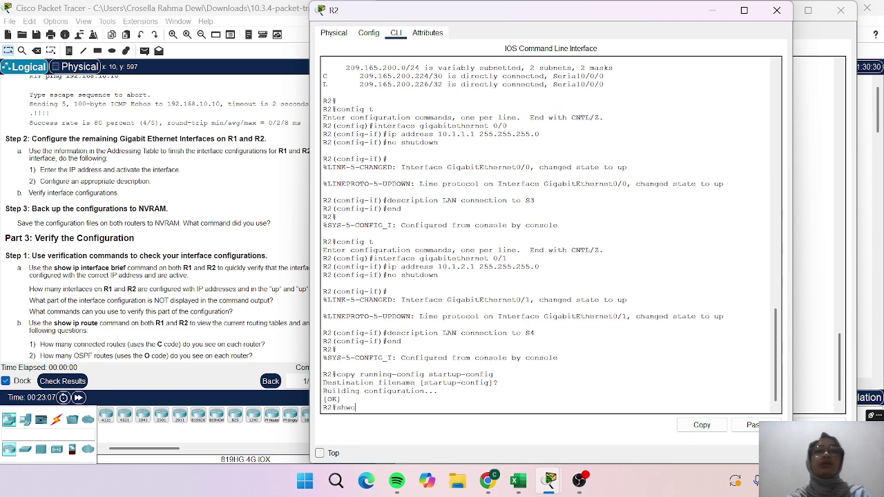
key(BackSpace)
text(p)
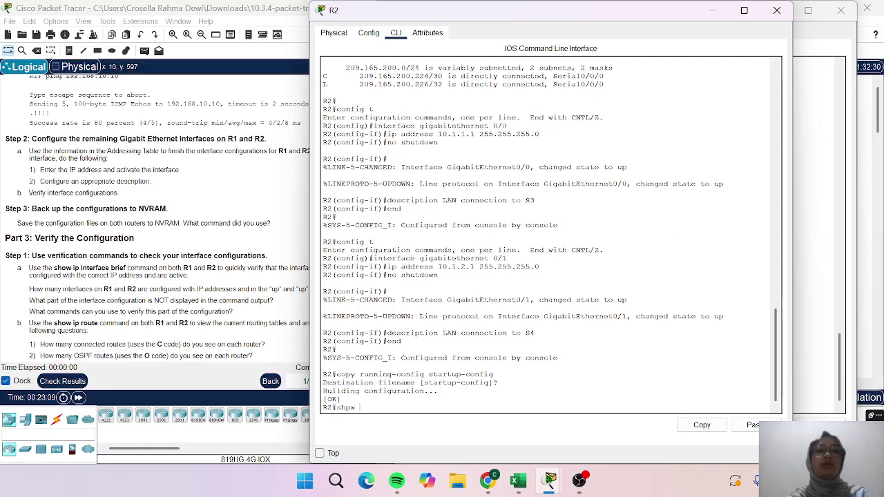
key(BackSpace)
key(BackSpace)
text(ow )
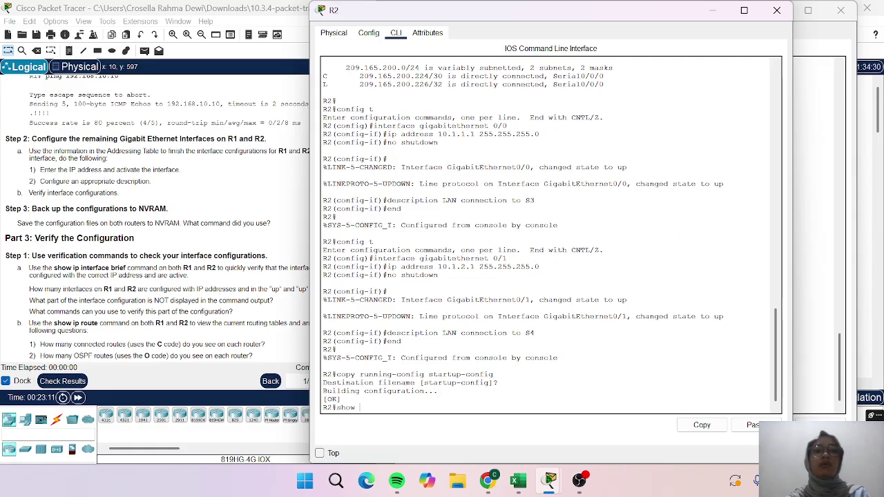
text(ip in)
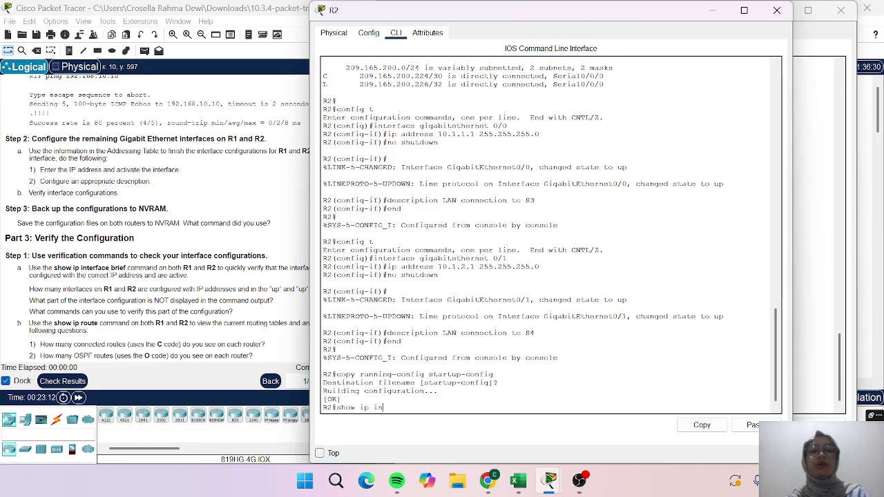
text(terfaces)
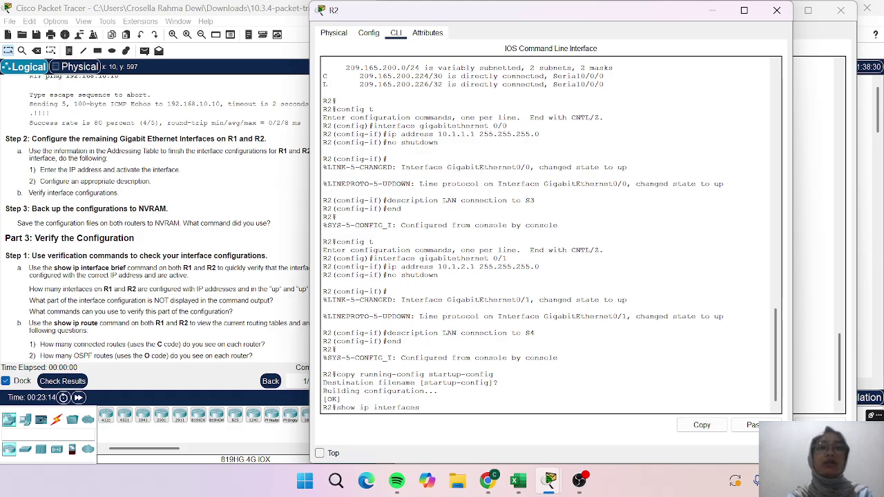
key(BackSpace)
text(brie)
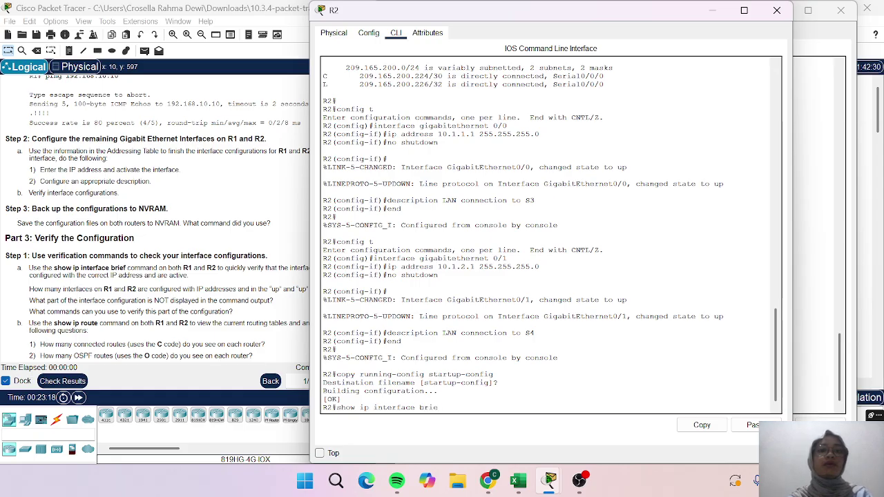
text(f)
key(Return)
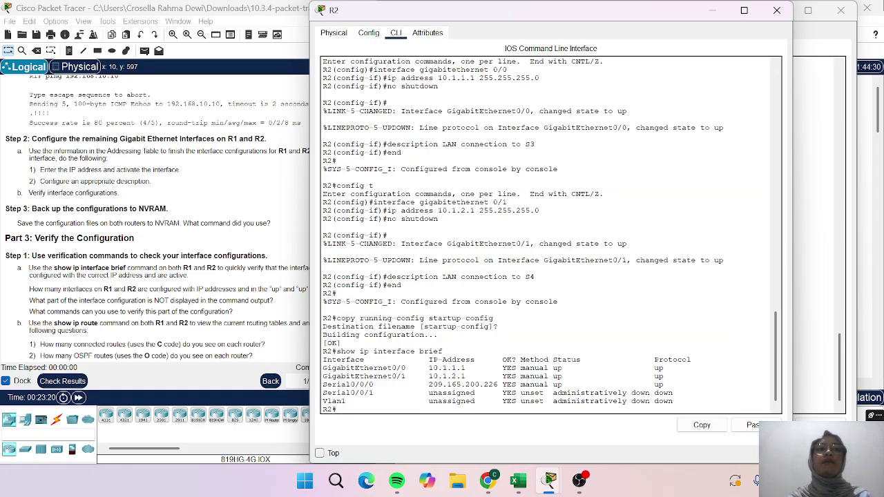
Return to R1's command line and review its interface summary against the Part 3 verification questions
mouse_move(549, 481)
click(739, 424)
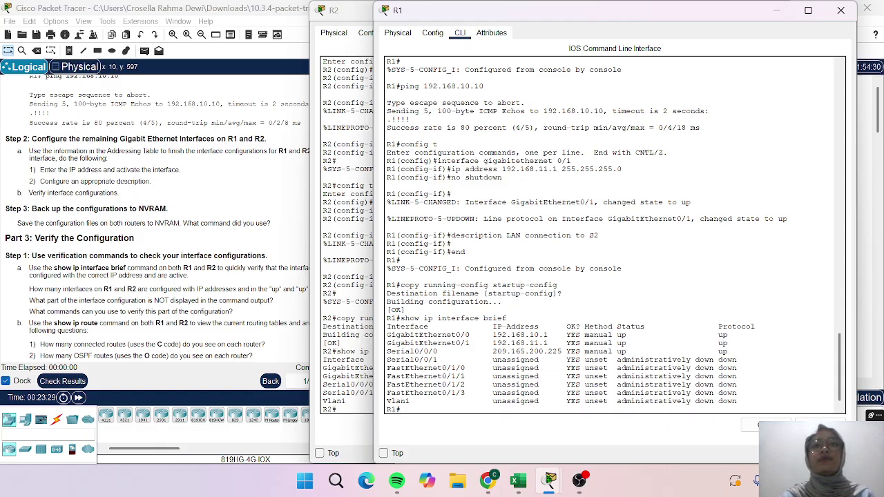
click(202, 312)
mouse_move(550, 481)
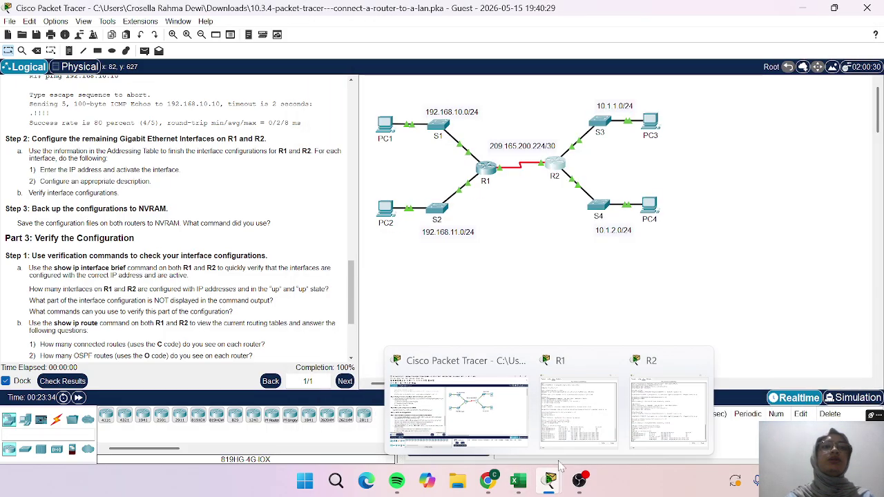
click(593, 412)
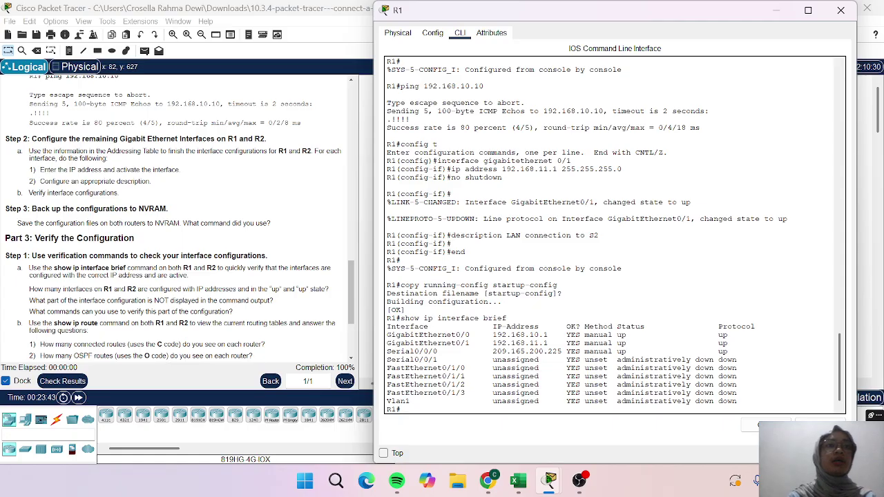
Switch to R2's command line and run show running-config to check the interface details missing from the brief summary
mouse_move(551, 481)
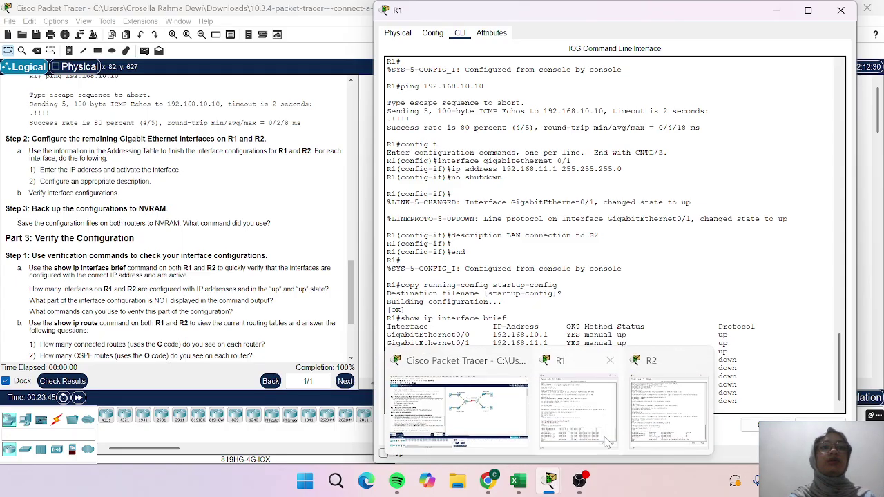
click(694, 407)
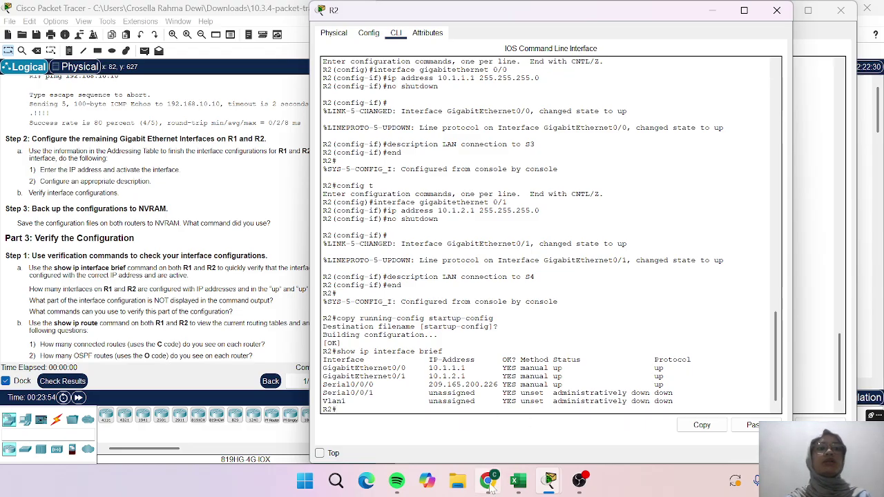
mouse_move(550, 482)
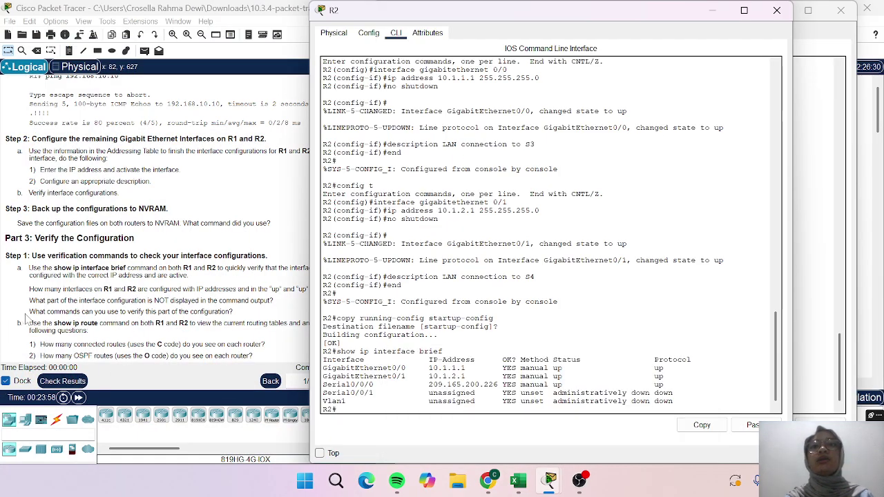
scroll(25, 318, down, 1)
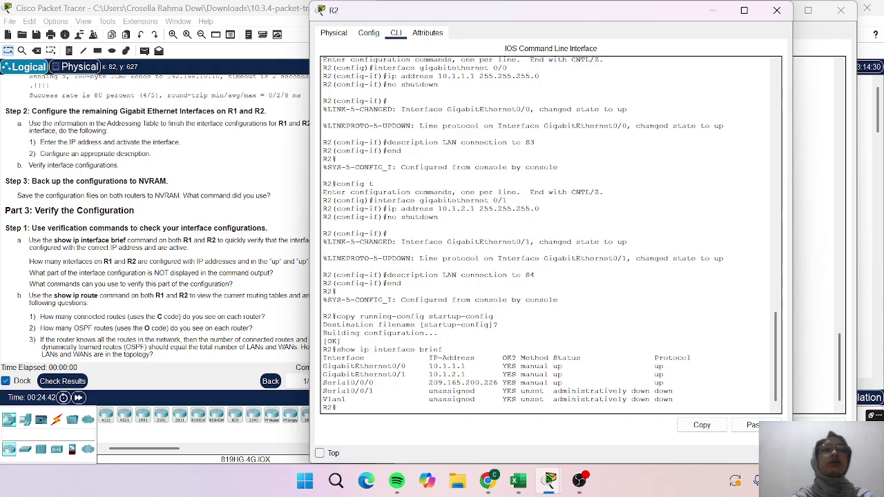
key(Return)
key(Return)
text(sho)
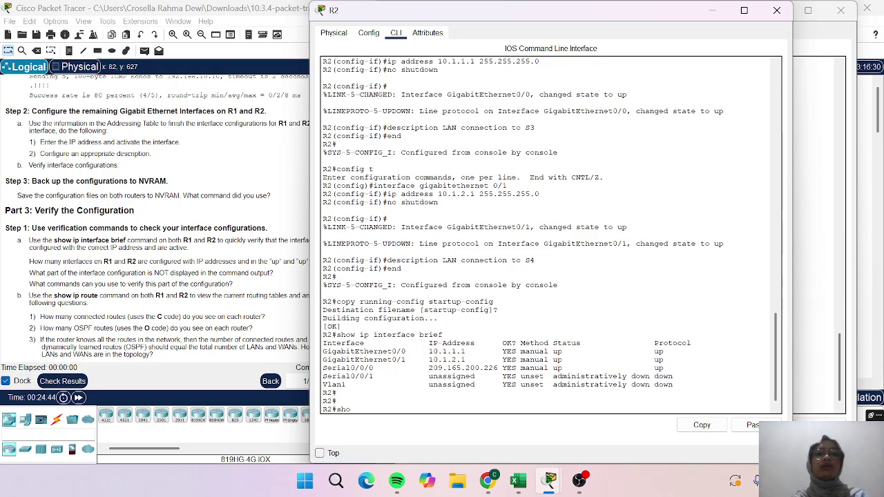
text(w running-config)
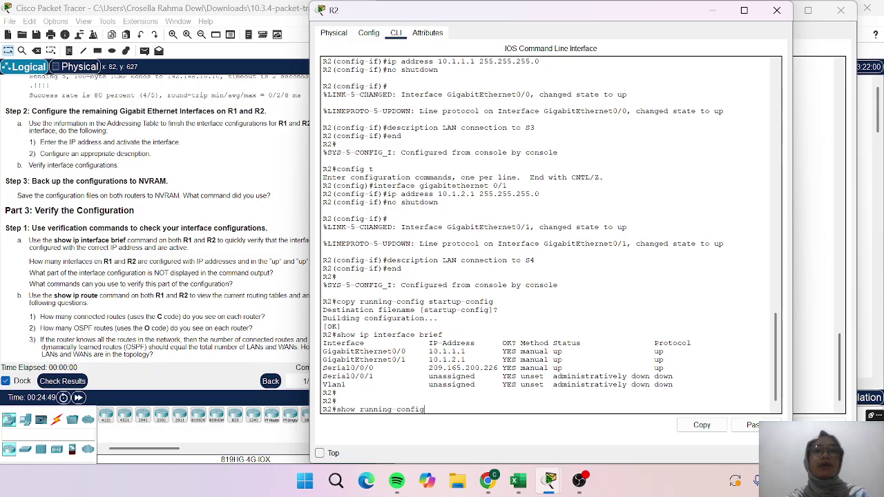
key(Return)
Page through R2's running configuration to its end, checking the interface descriptions, IP addresses and subnet masks
key(Return)
key(Return)
key(Return)
key(Return)
key(Return)
key(Return)
key(Return)
key(Return)
key(Return)
key(Return)
key(Return)
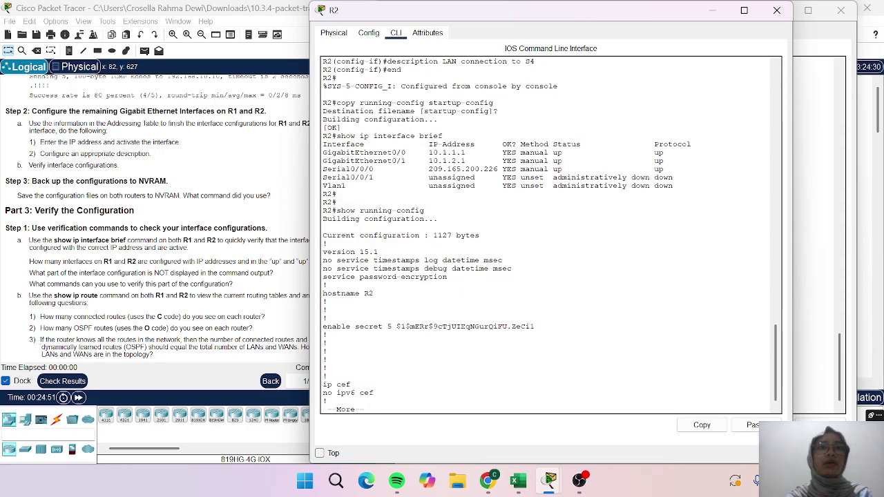
key(Return)
key(Return)
key(Return)
key(Return)
key(Return)
key(Return)
key(Return)
key(Return)
key(Return)
key(Return)
key(Return)
key(Return)
key(Return)
key(Return)
key(Return)
key(Return)
key(Return)
key(Return)
key(Return)
key(Return)
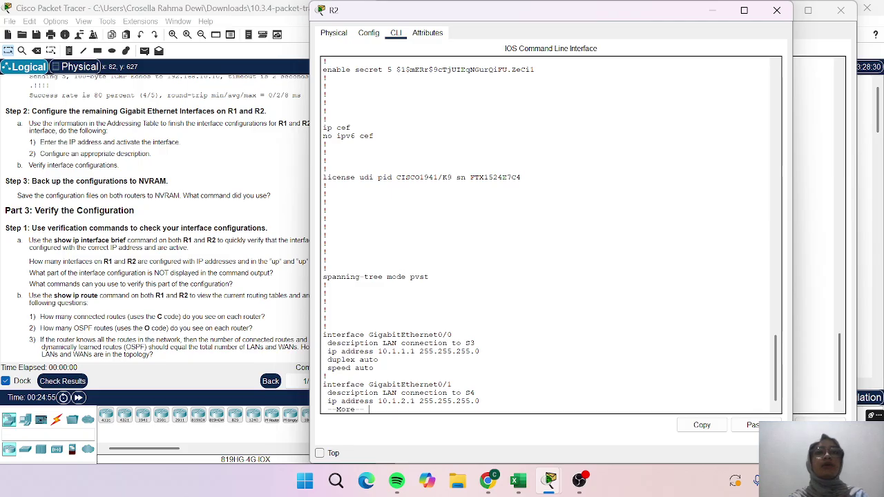
key(Return)
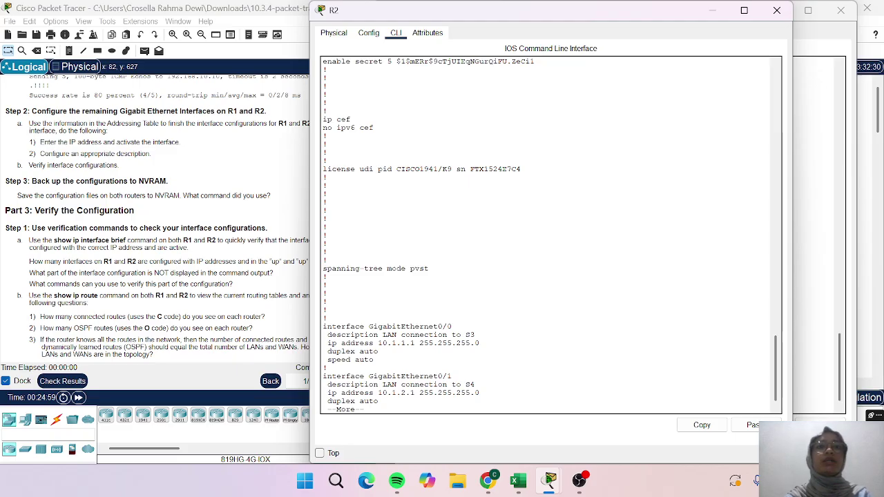
key(Return)
key(Return)
key(Return)
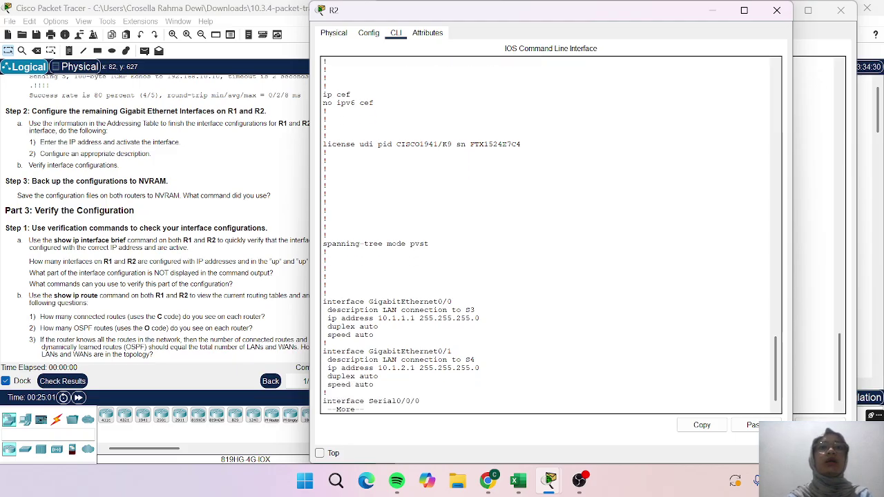
key(Return)
key(Return)
key(Return)
key(Return)
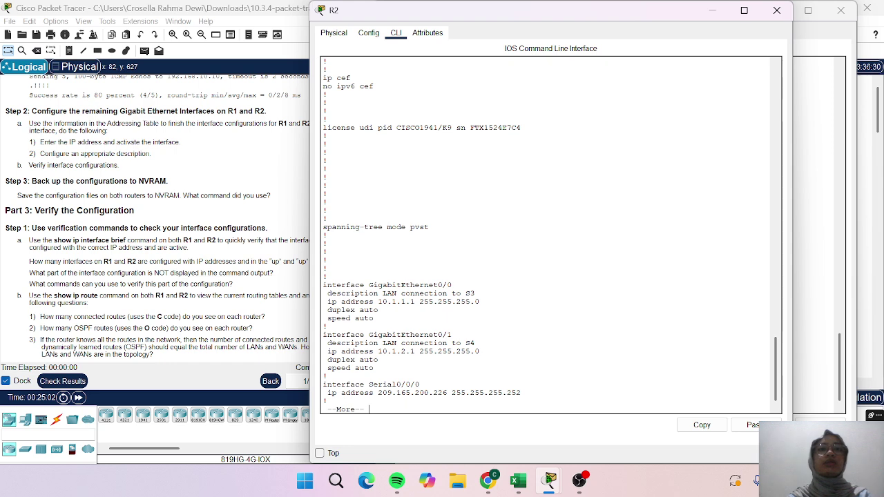
key(Return)
key(Return)
key(Return)
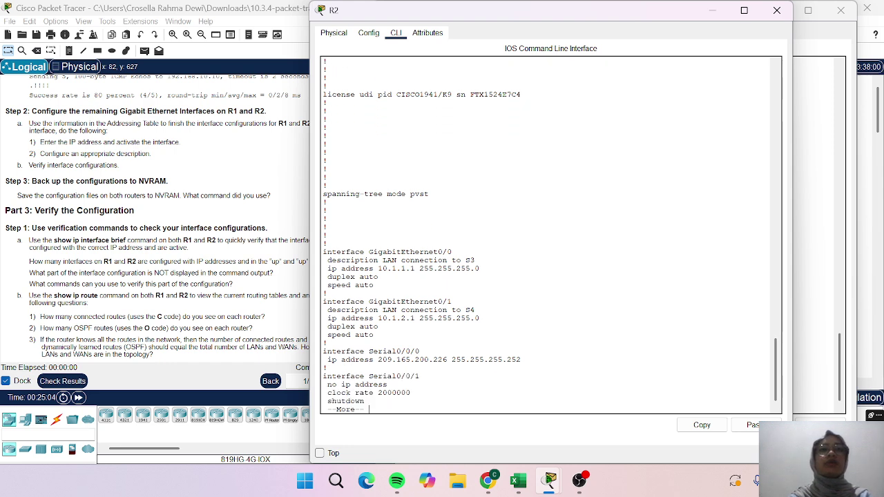
key(Return)
key(Return)
key(Return)
key(Return)
key(Return)
key(Return)
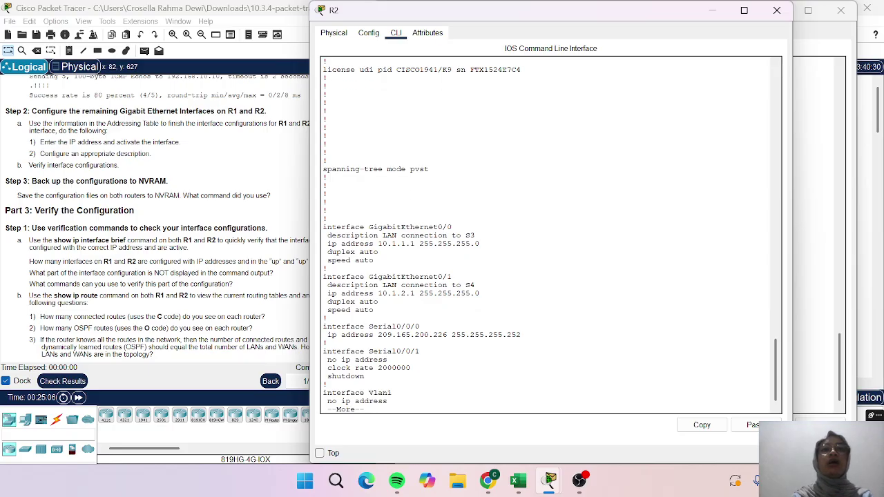
key(Return)
key(Return)
key(Return)
key(Return)
key(Return)
key(Return)
key(Return)
key(Return)
key(Return)
key(Return)
key(Return)
key(Return)
key(Return)
key(Return)
key(Return)
key(Return)
key(Return)
key(Return)
key(Return)
key(Return)
key(Return)
key(Return)
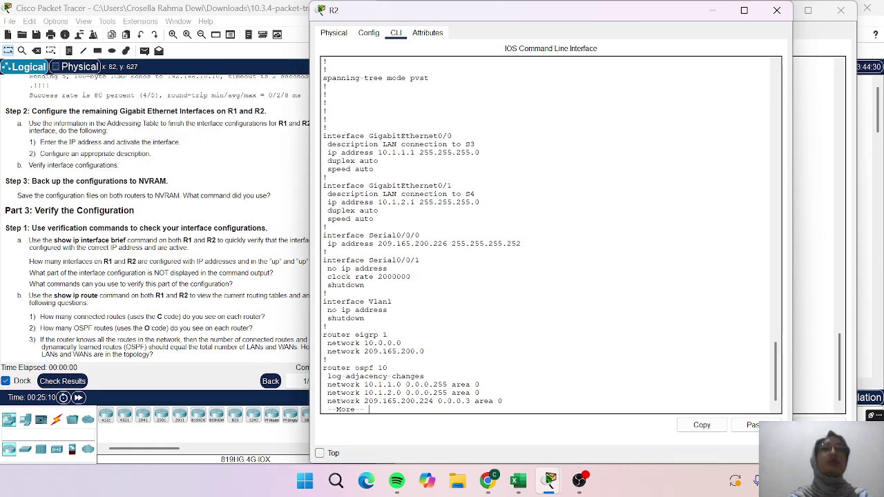
key(Return)
key(Return)
key(Return)
key(Return)
key(Return)
key(Return)
key(Return)
key(Return)
key(Return)
key(Return)
key(Return)
key(Return)
key(Return)
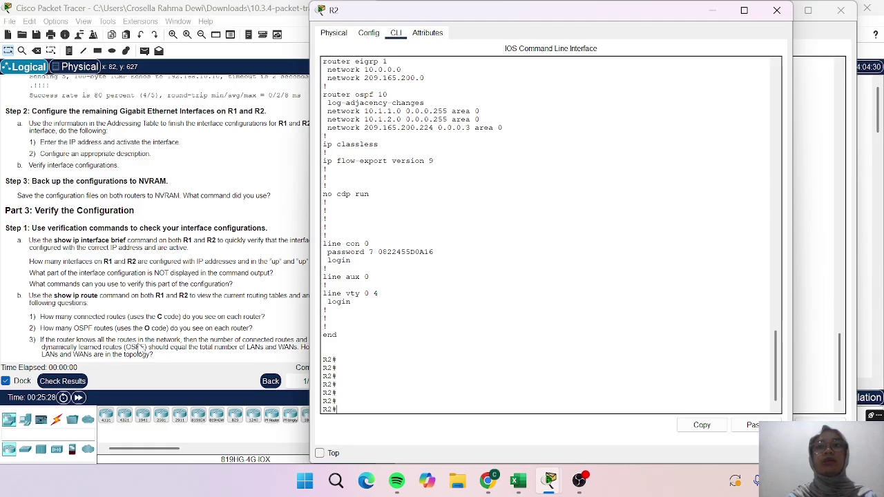
Run show ip route on R2 to view its connected and OSPF routes for the Part 3 questions
text(s)
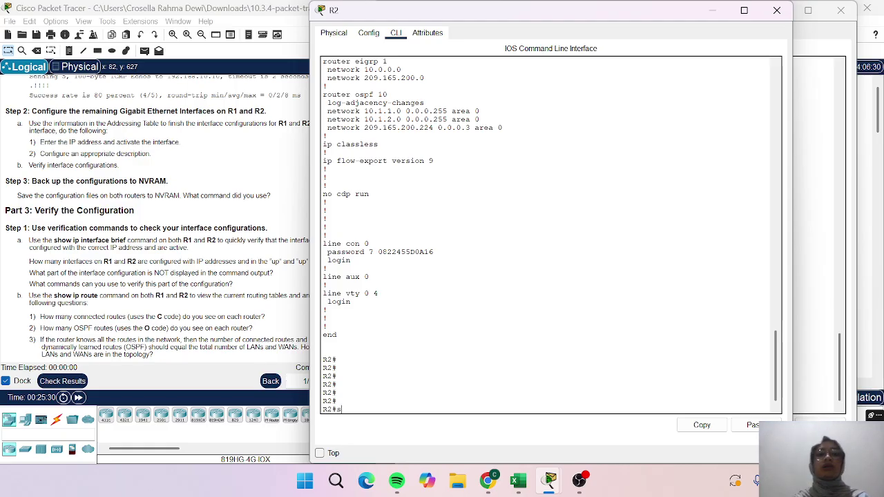
text(how ip route)
key(Return)
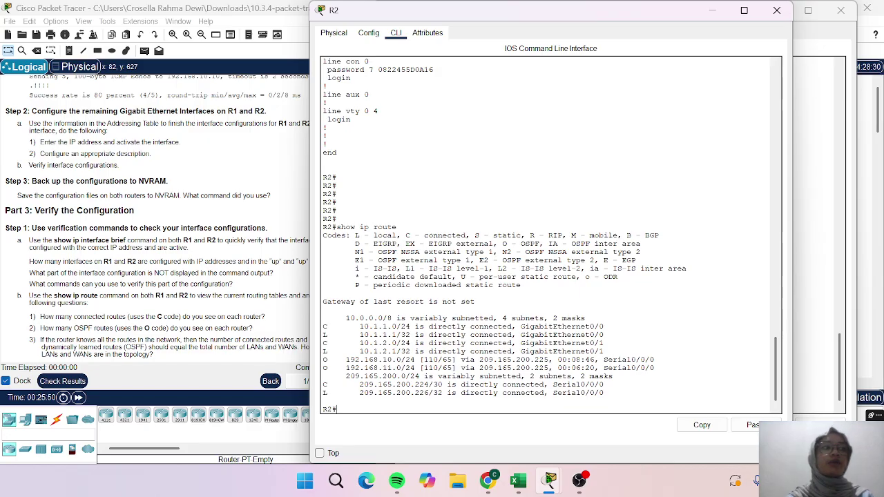
Run show ip route on R2 a second time to list its routing table again
mouse_move(557, 481)
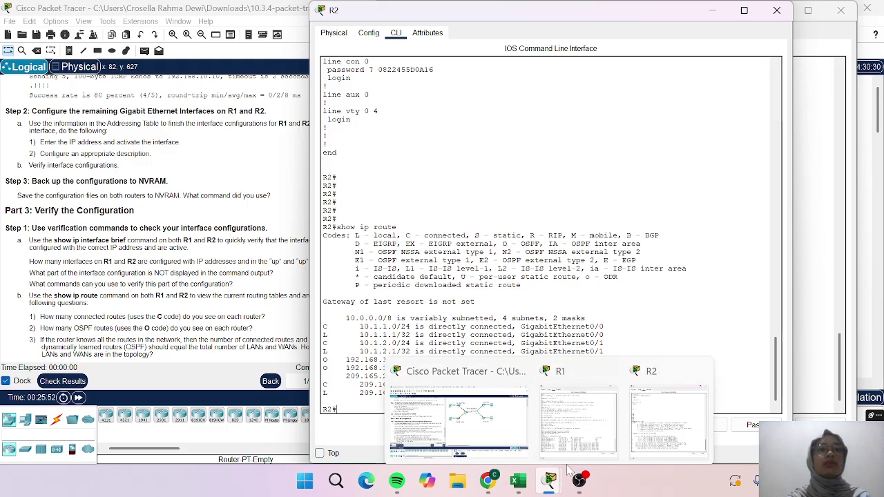
text(s)
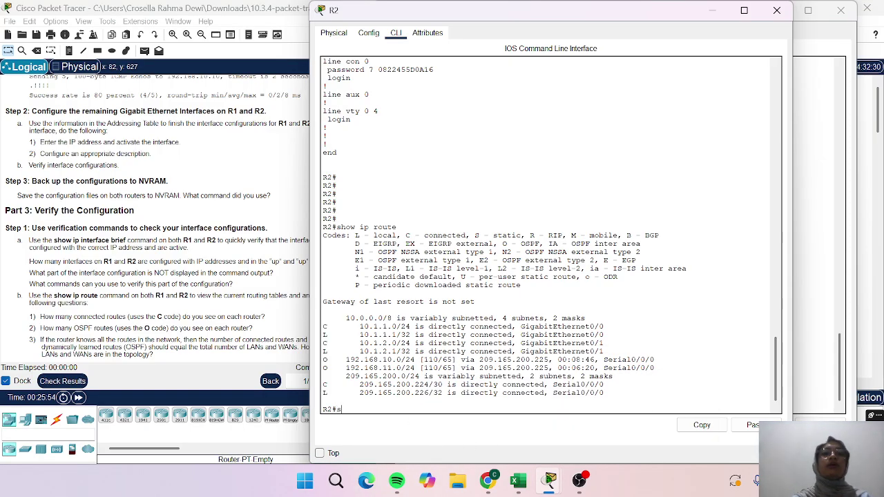
text(how ip route)
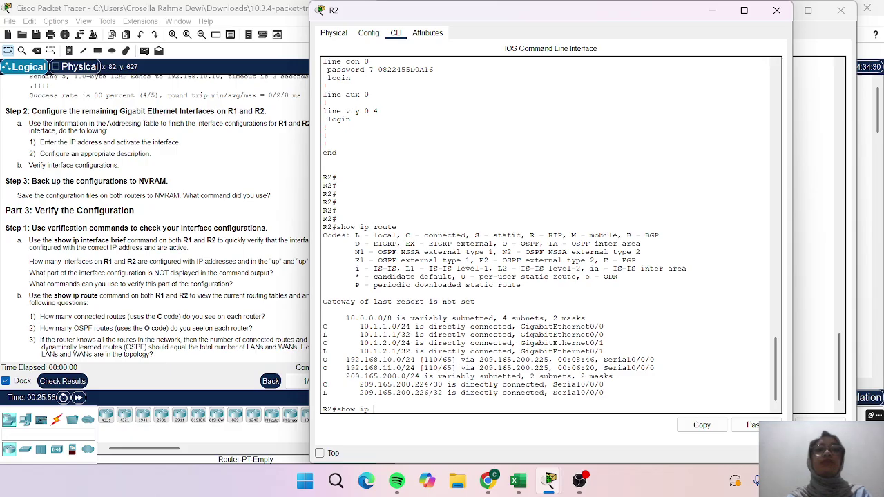
key(Return)
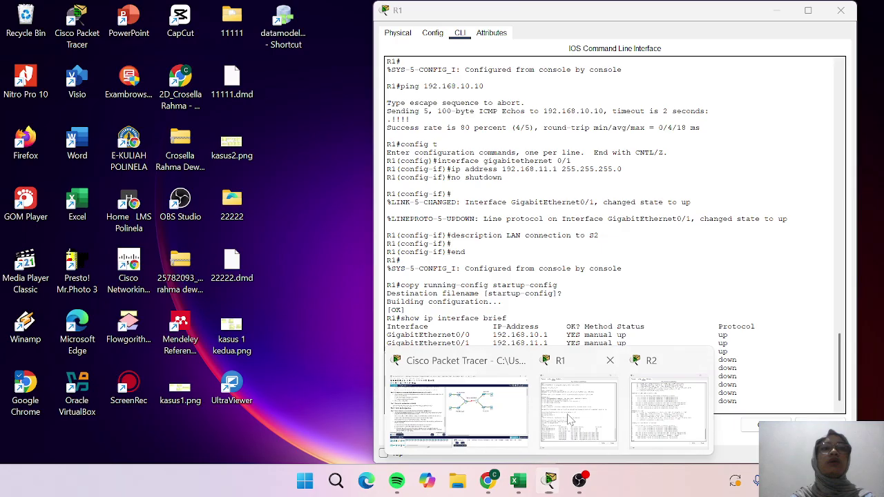
Switch to R1's command line, run show ip route and page to the end of its routing table
click(585, 418)
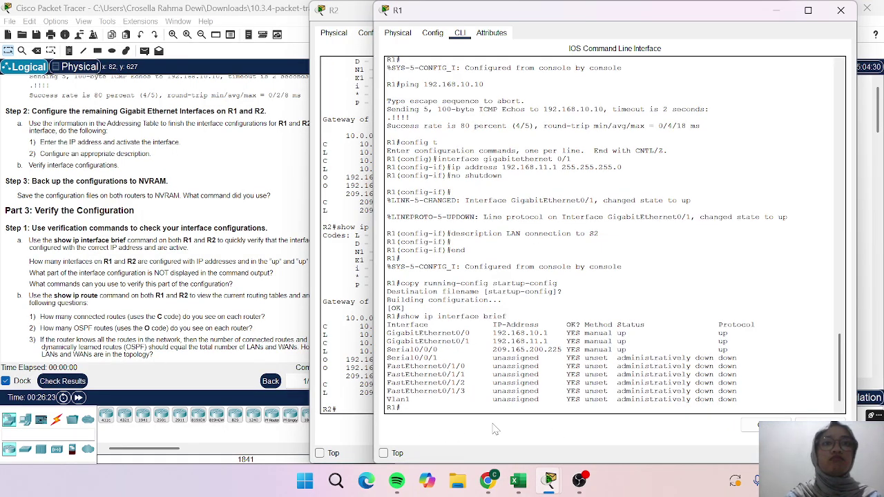
mouse_move(551, 478)
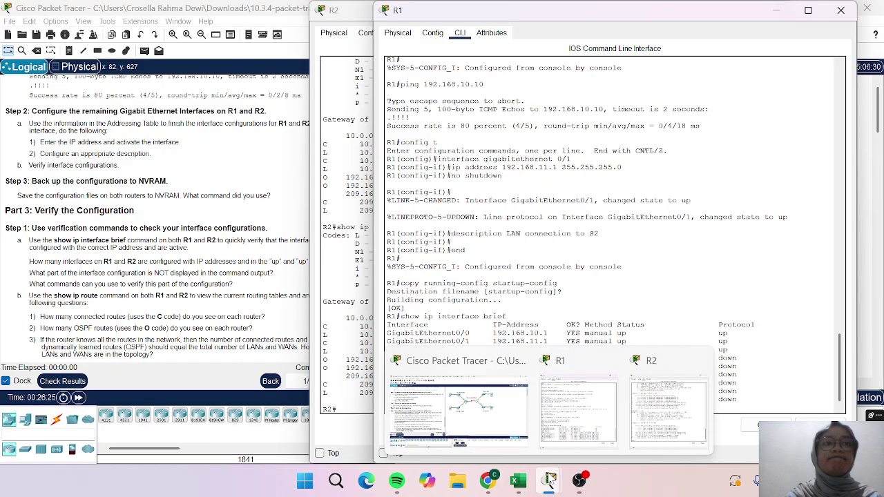
click(598, 421)
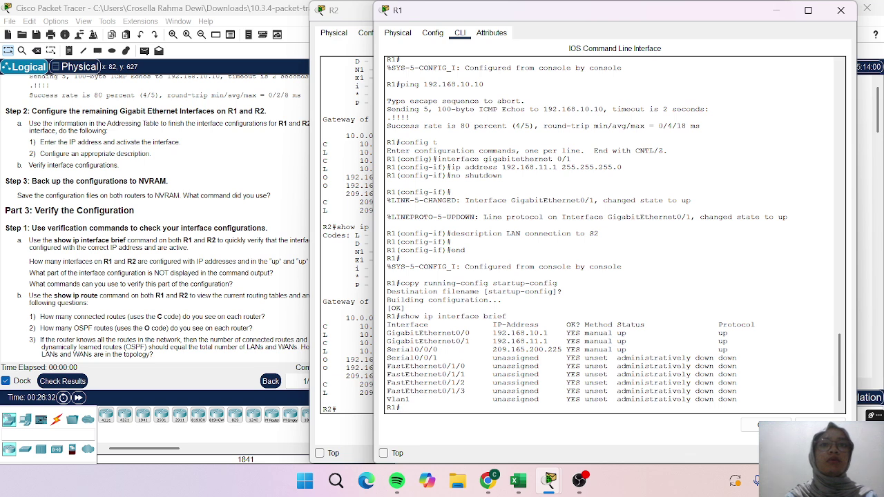
click(359, 336)
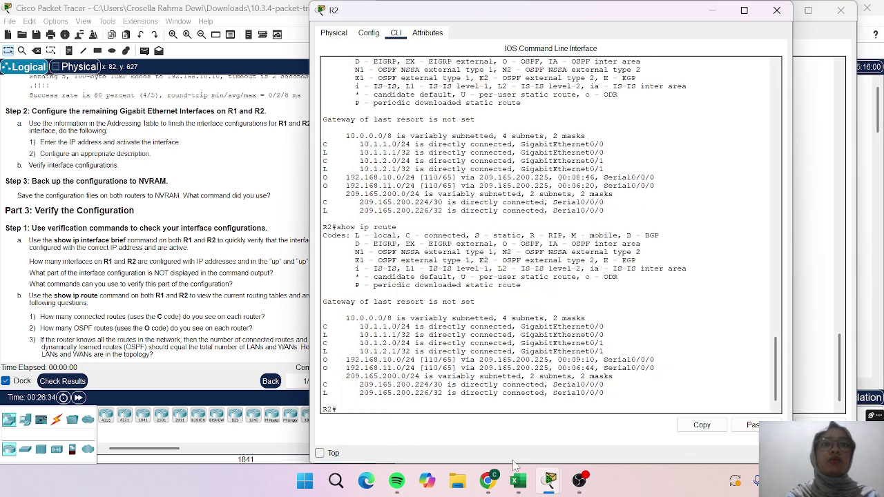
mouse_move(547, 483)
click(583, 411)
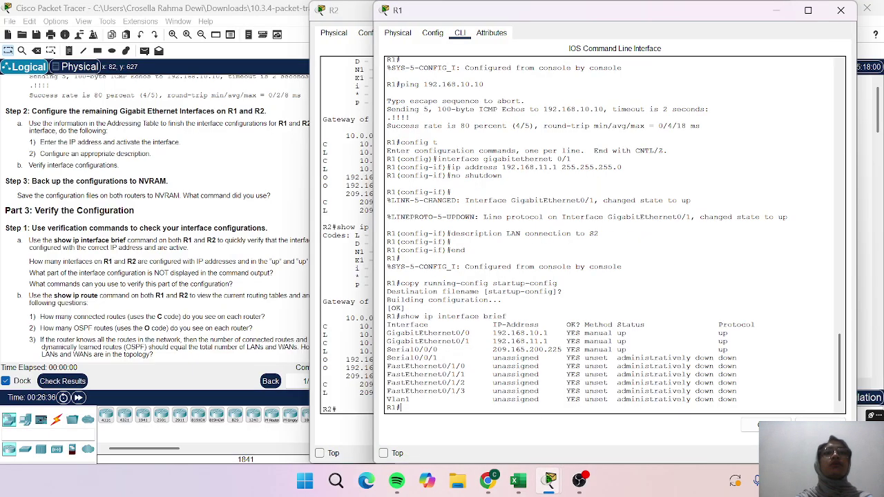
text(show)
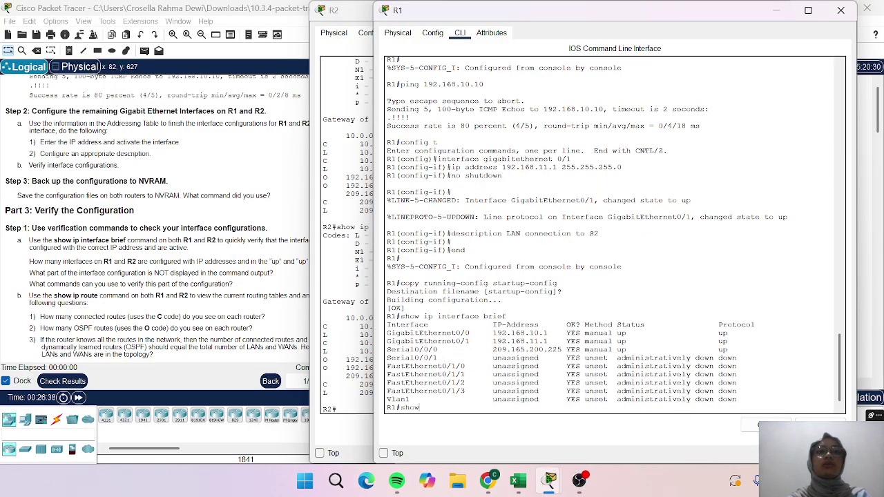
text( ip route)
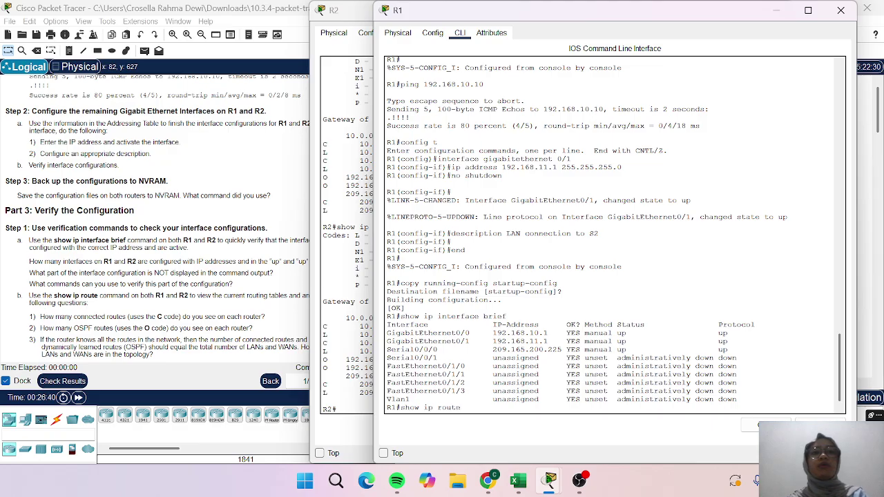
key(Return)
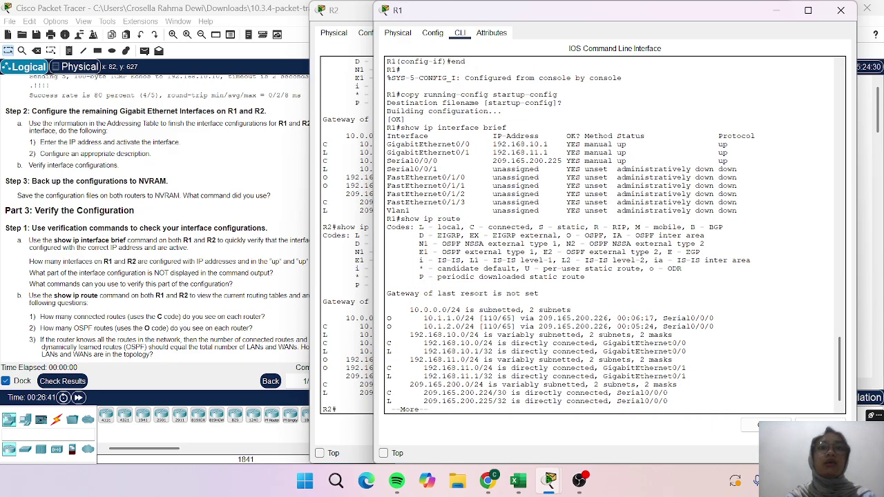
key(Return)
key(Return)
key(Return)
key(Return)
key(Return)
key(Return)
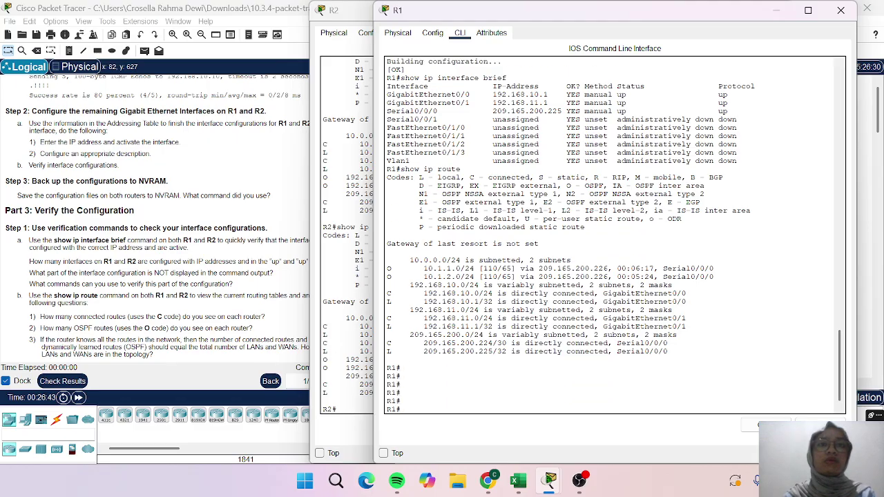